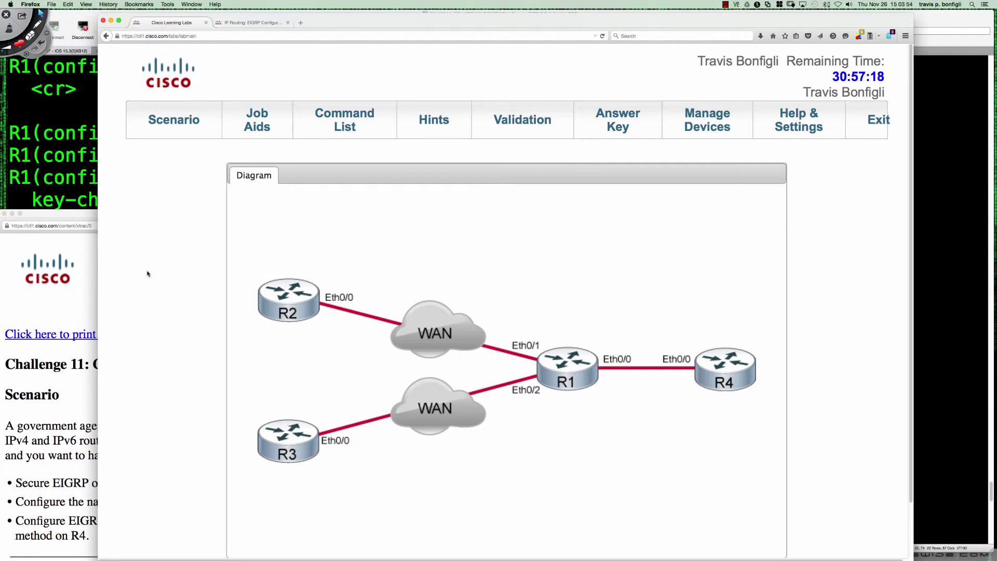
Review the scenario instructions, then open R1's console in global configuration mode.
left_click(90, 285)
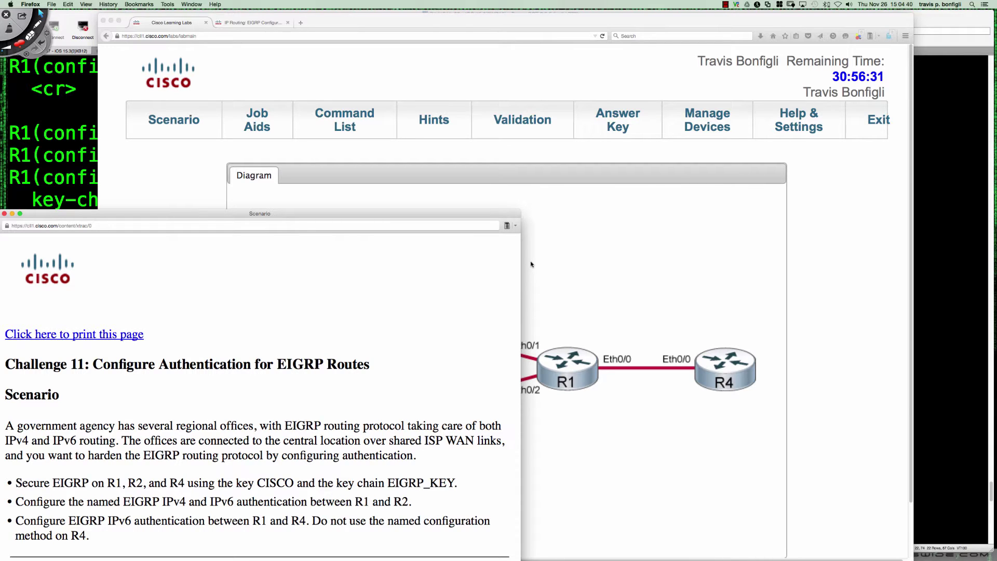
left_click(531, 265)
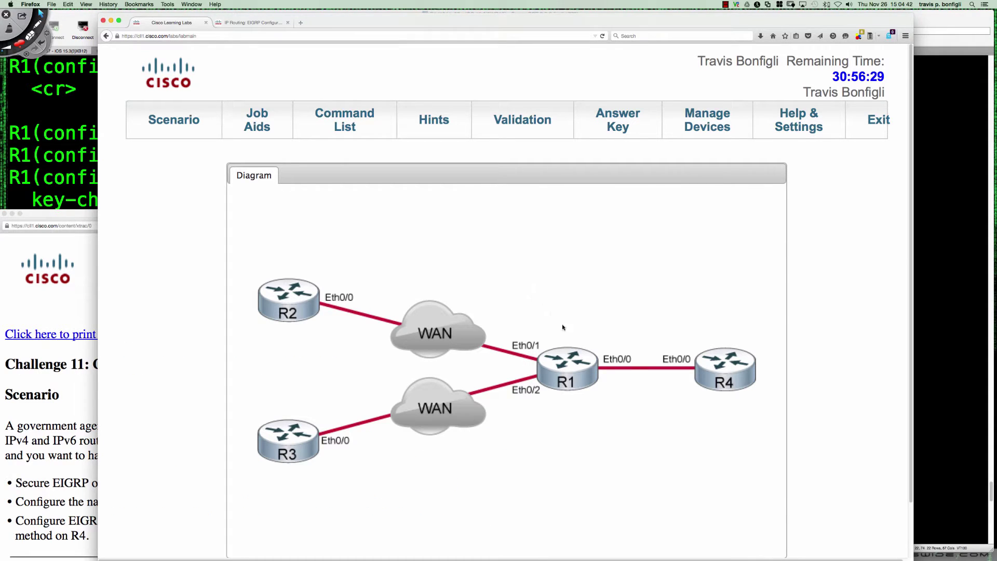
left_click(562, 358)
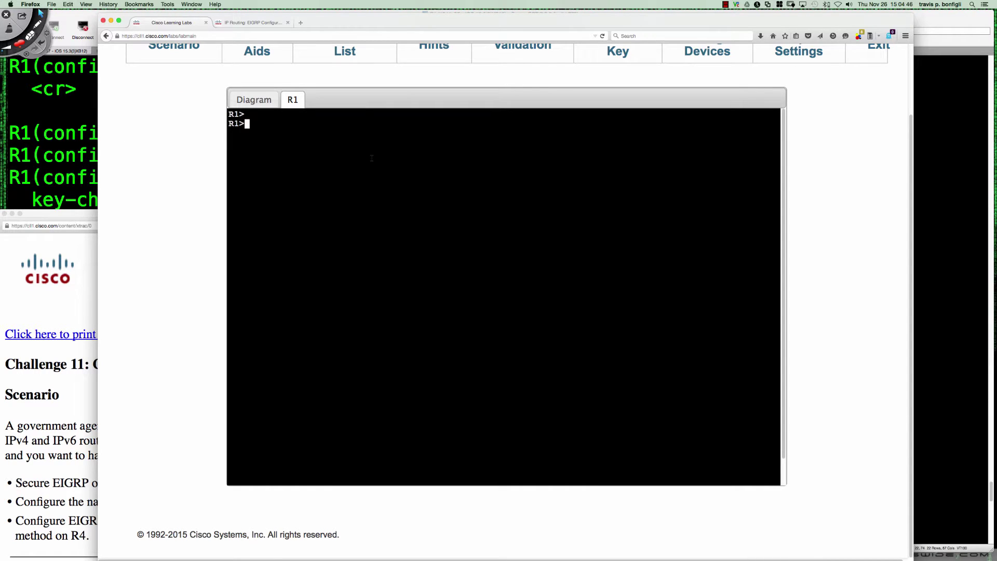
key("Return")
key("Return")
type("en")
key("Return")
type("conf t")
key("Return")
key("Return")
key("Return")
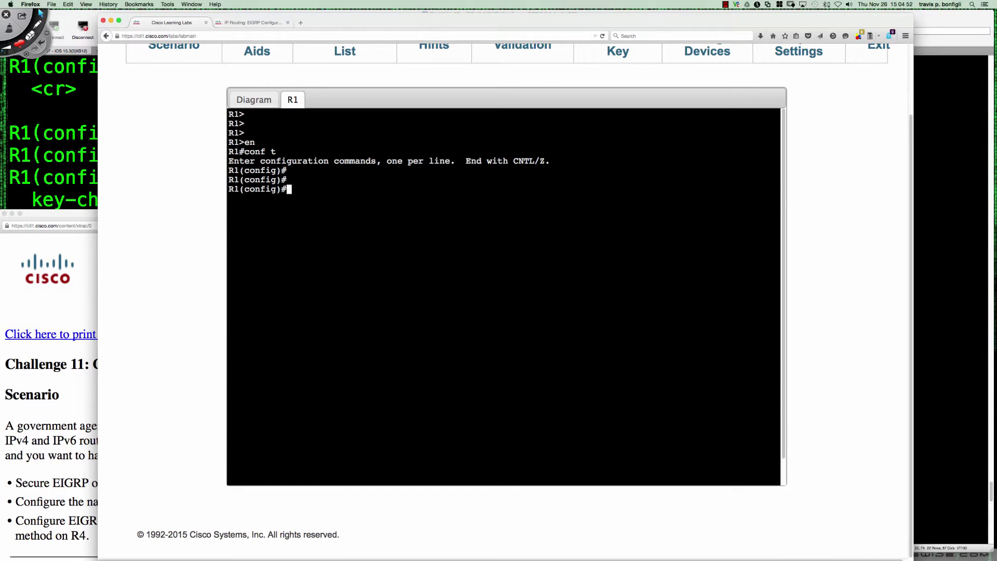
Create key chain EIGRP_KEYS on R1.
type("key")
key("Tab")
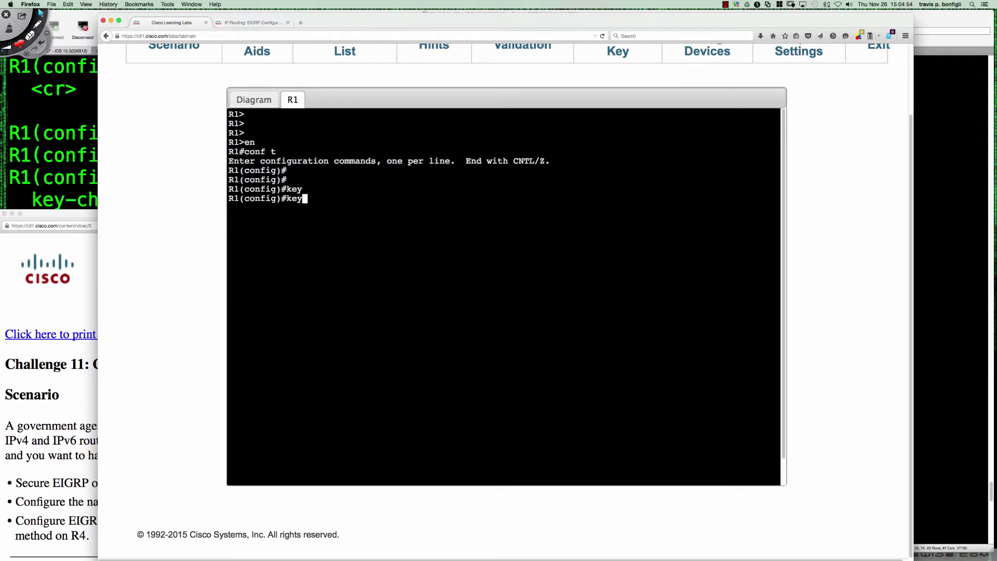
type("cha")
key("Tab")
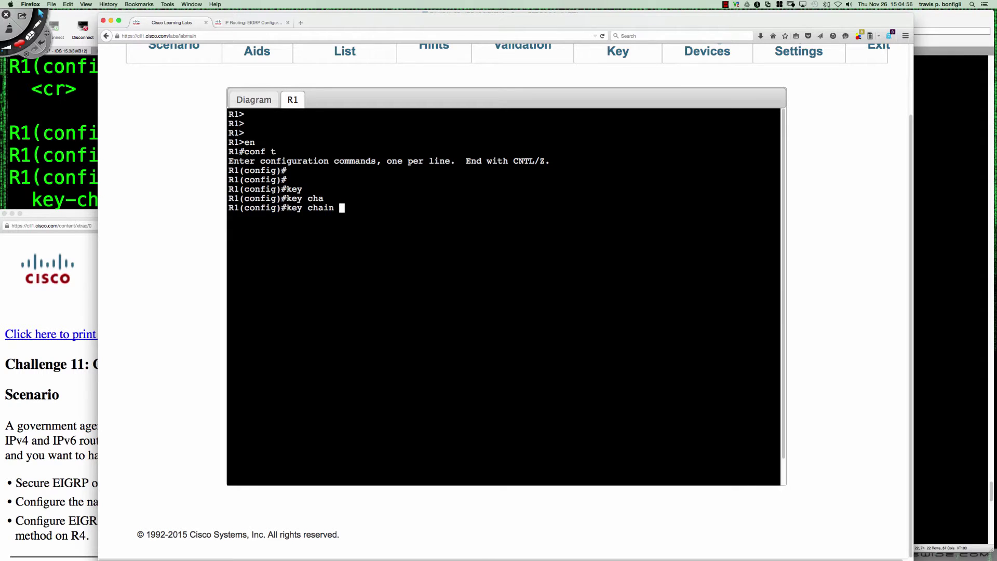
type("EIGRP_KEYS")
key("Return")
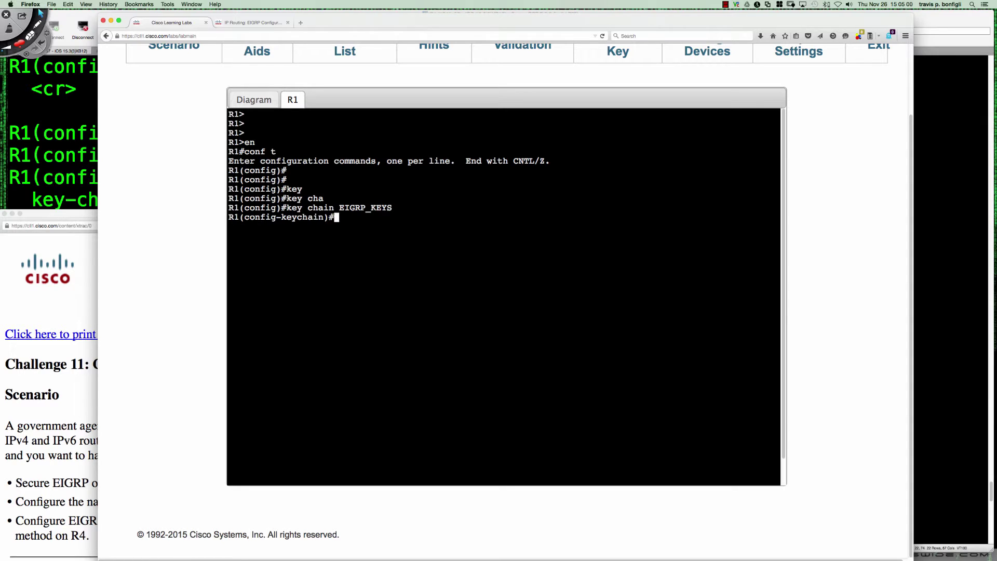
Add key 1 with the scenario's authentication key string to R1's chain, then return to the diagram.
type("key")
key("Tab")
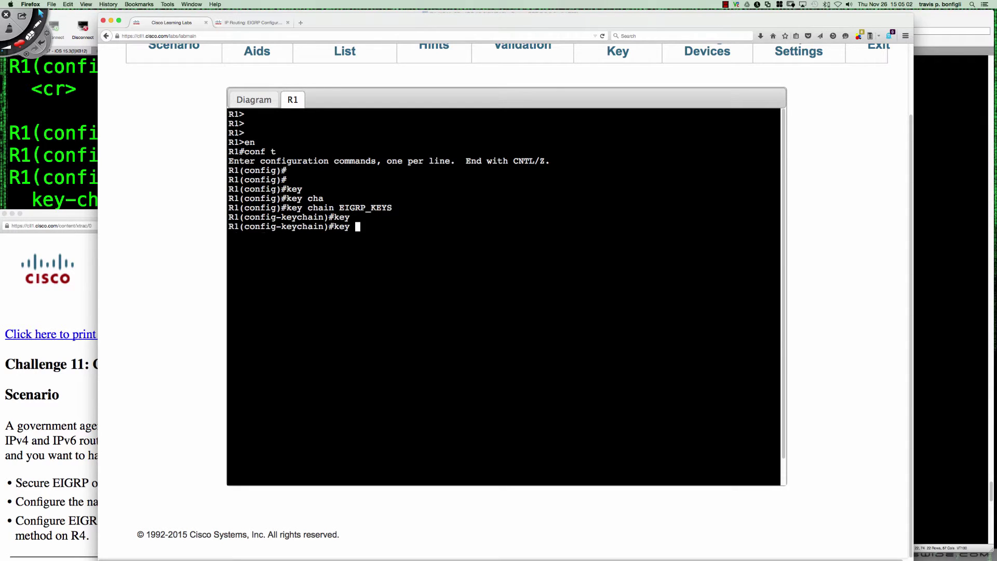
type("1")
key("Return")
type("keychain-key)#")
key("Tab")
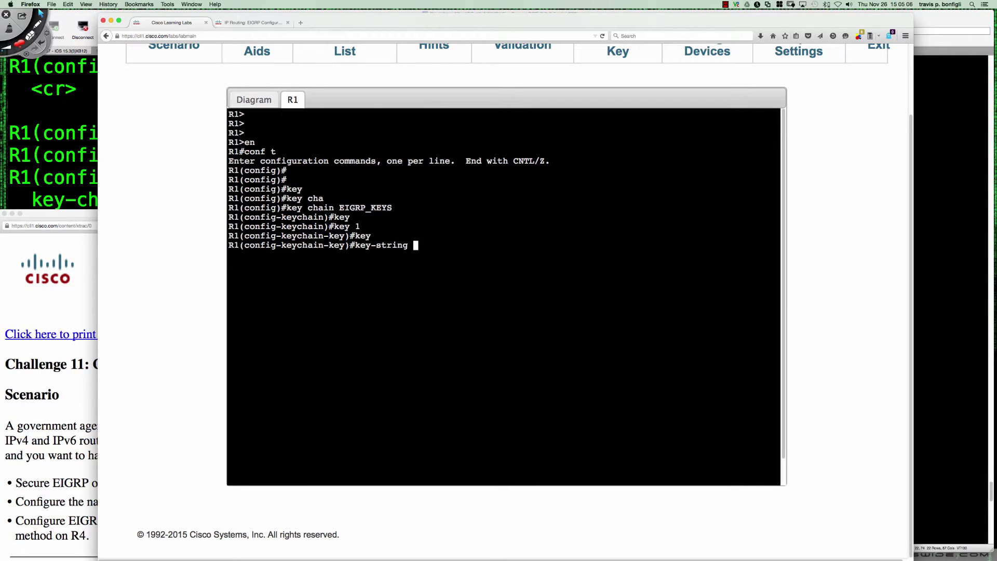
key("Return")
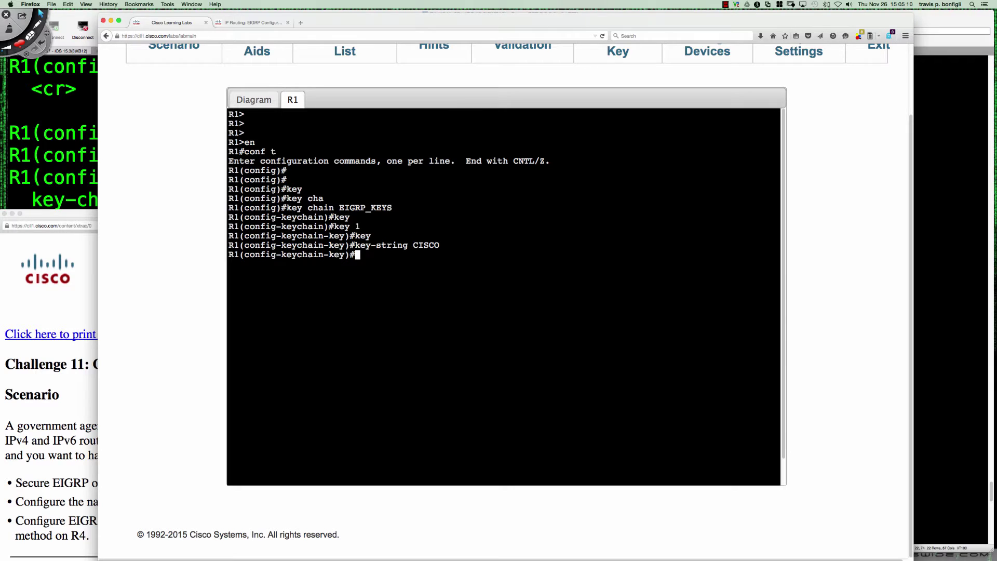
left_click(265, 104)
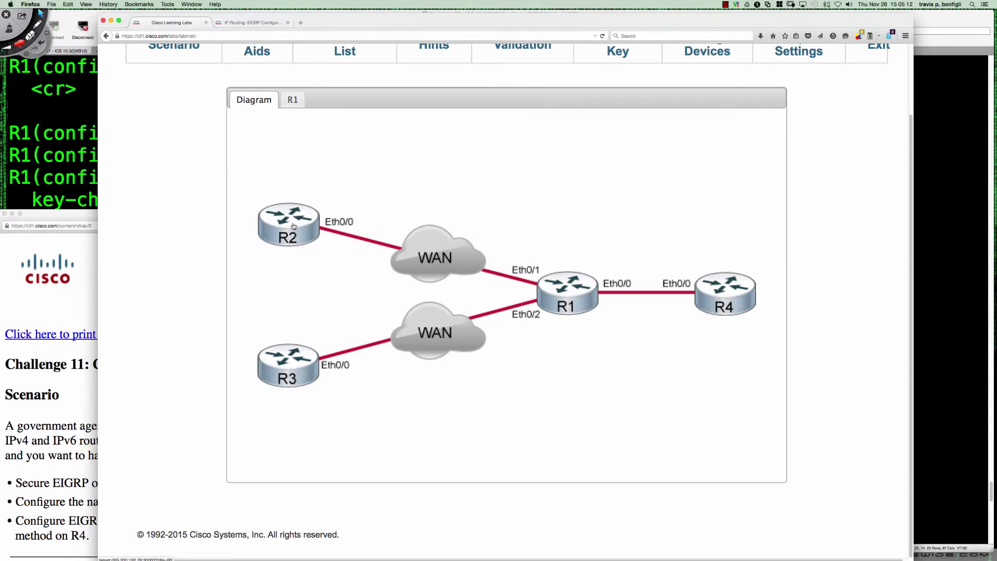
On R2's console, enter global configuration mode and create key chain EIGRP_KEYS.
left_click(296, 226)
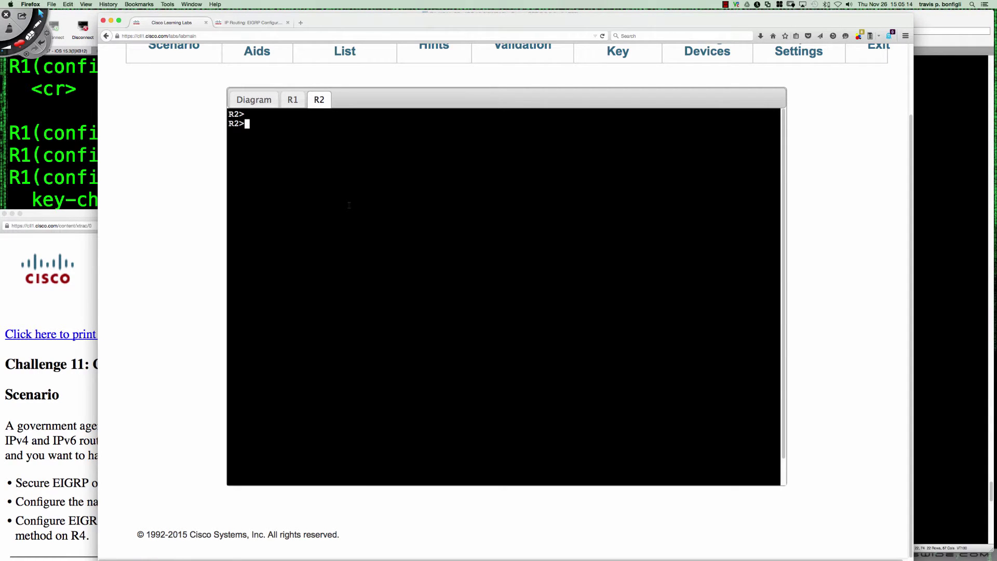
type("en")
key("Return")
type("conf t")
key("Return")
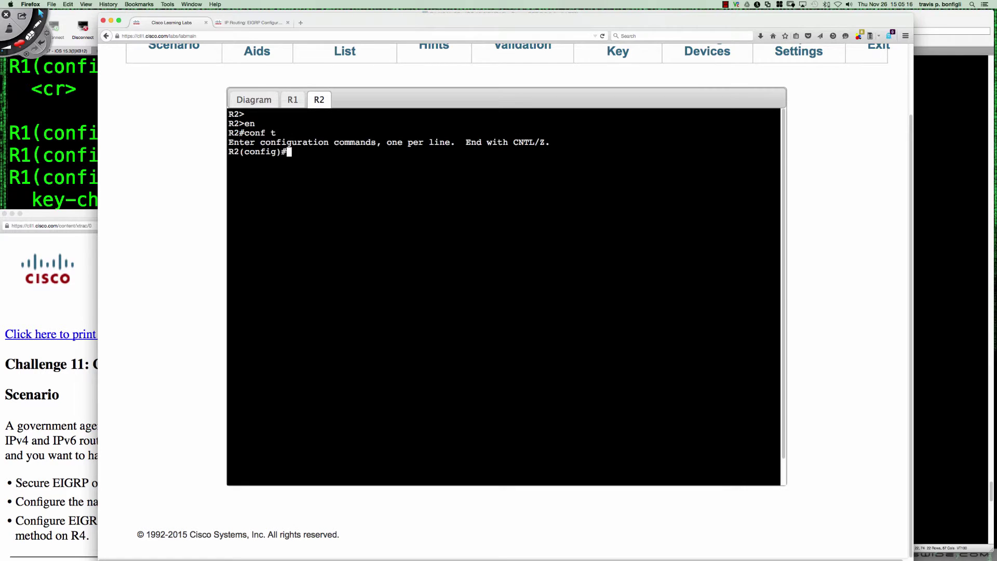
type("key chain EIGRP_KEYS")
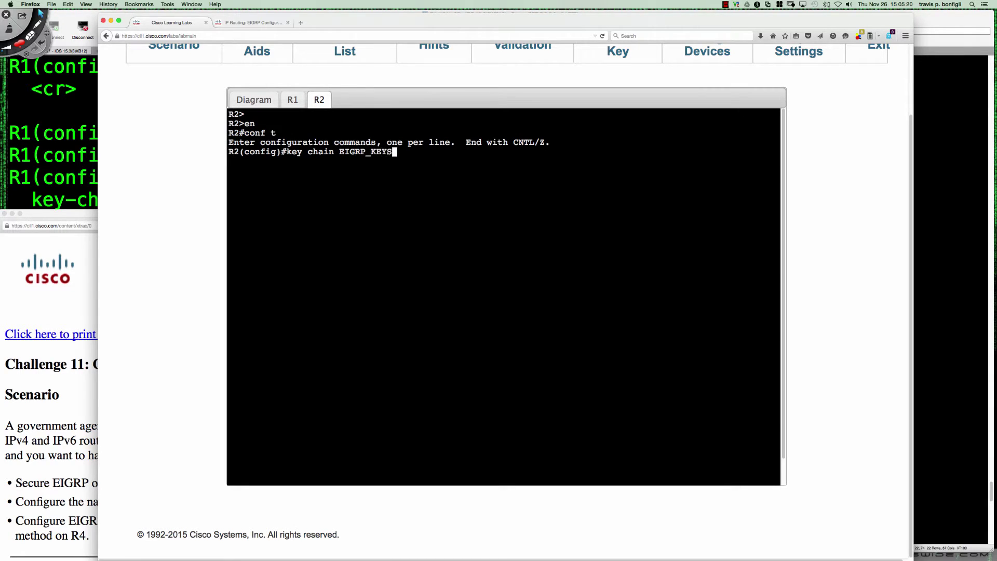
key("Return")
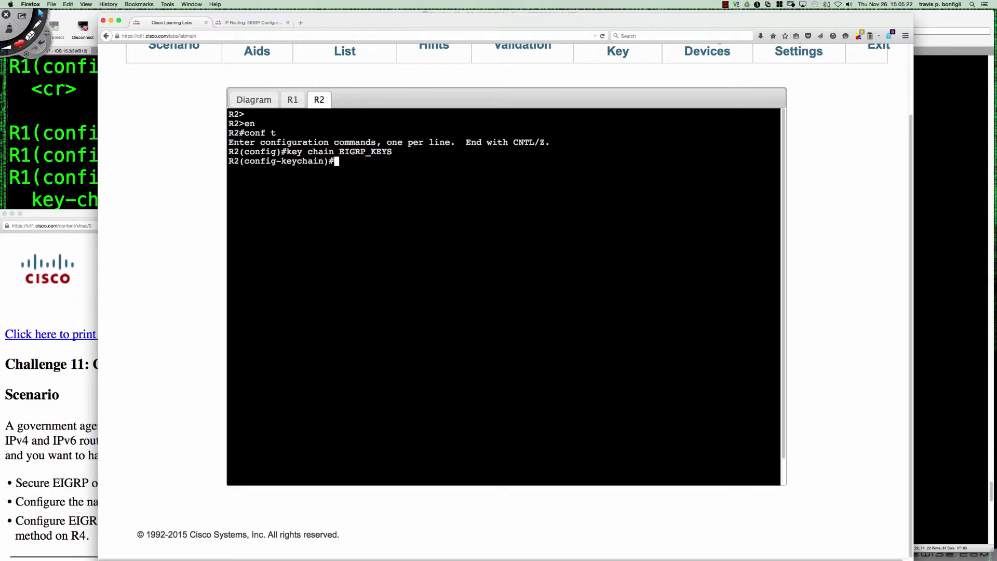
type("key")
type(" 1")
Add key 1 with the authentication key string on R2, then return to the diagram.
key("Return")
type("key")
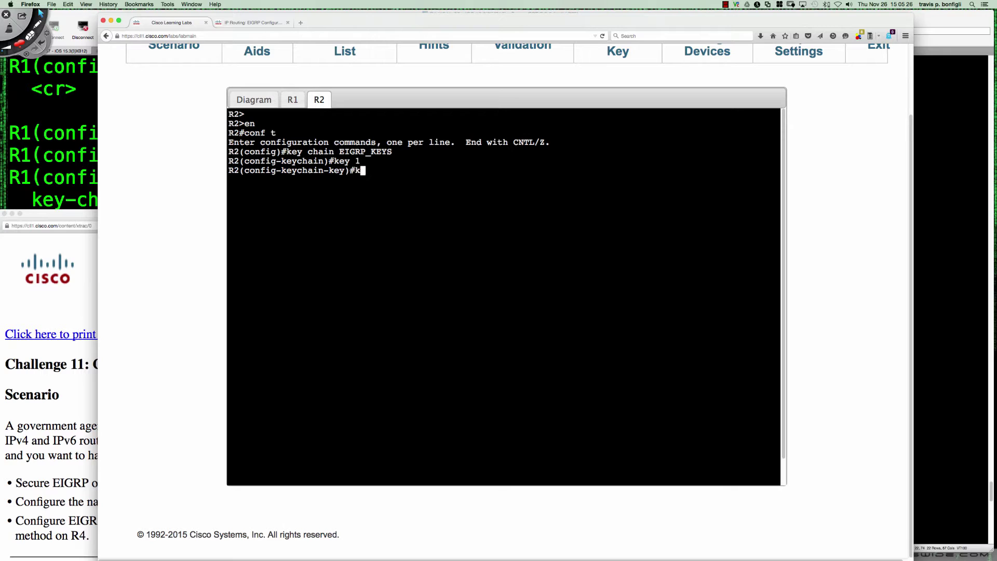
key("Tab")
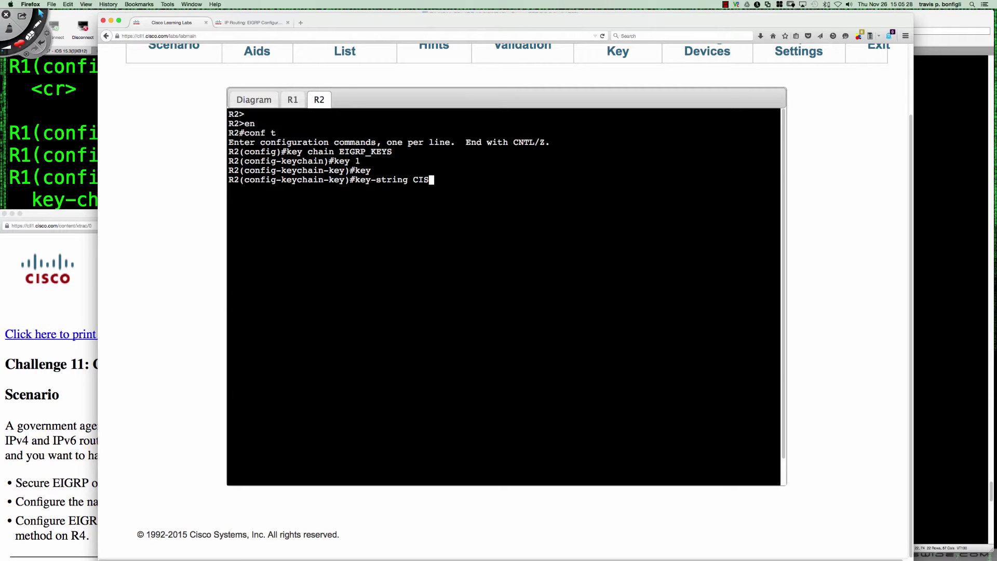
key("Return")
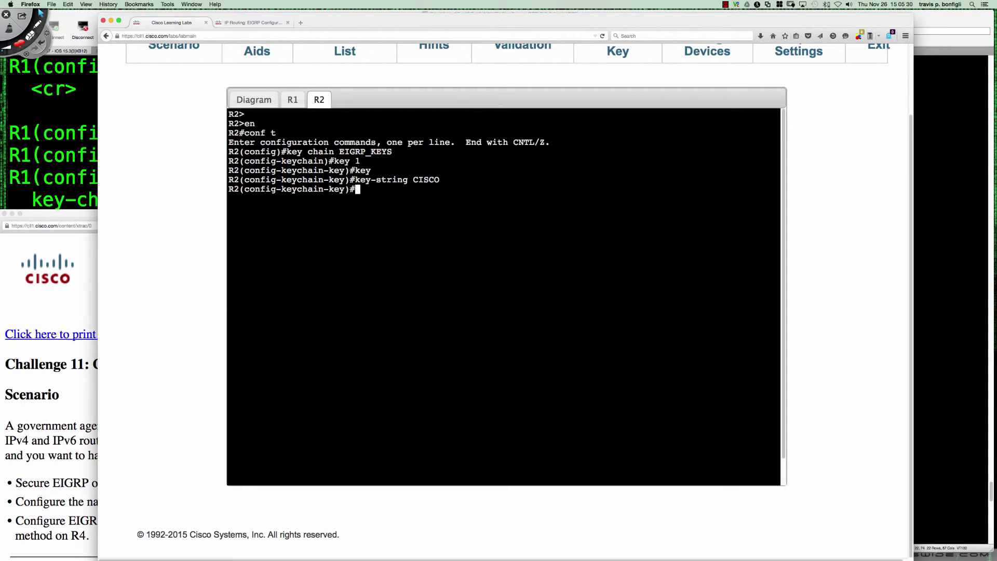
key("Return")
key("Return")
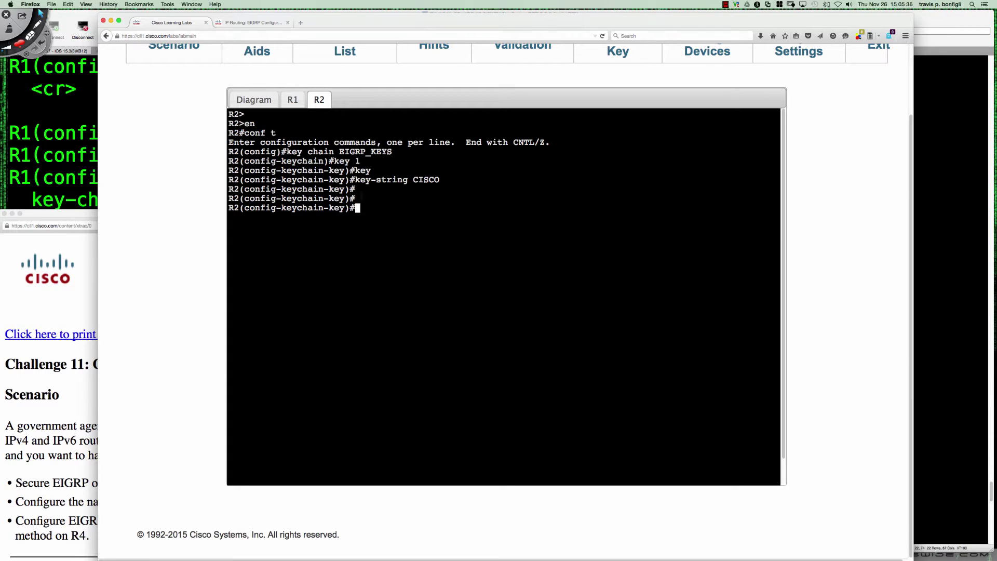
left_click(254, 99)
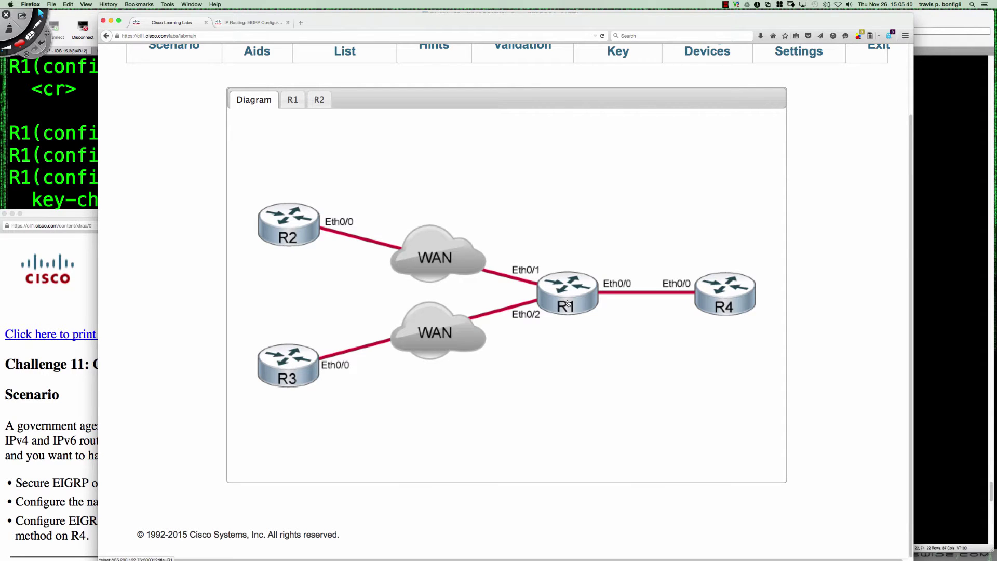
On R4's console, enter global configuration mode and create key chain EIGRP_KEYS.
left_click(719, 301)
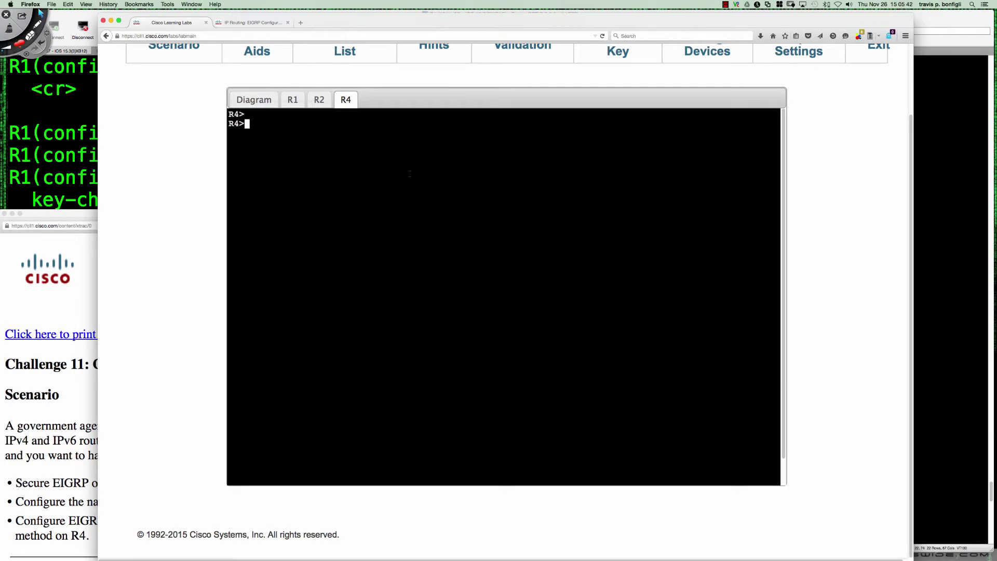
key("Return")
key("Return")
type("en")
key("Return")
type("conf t")
key("Return")
type("key cha")
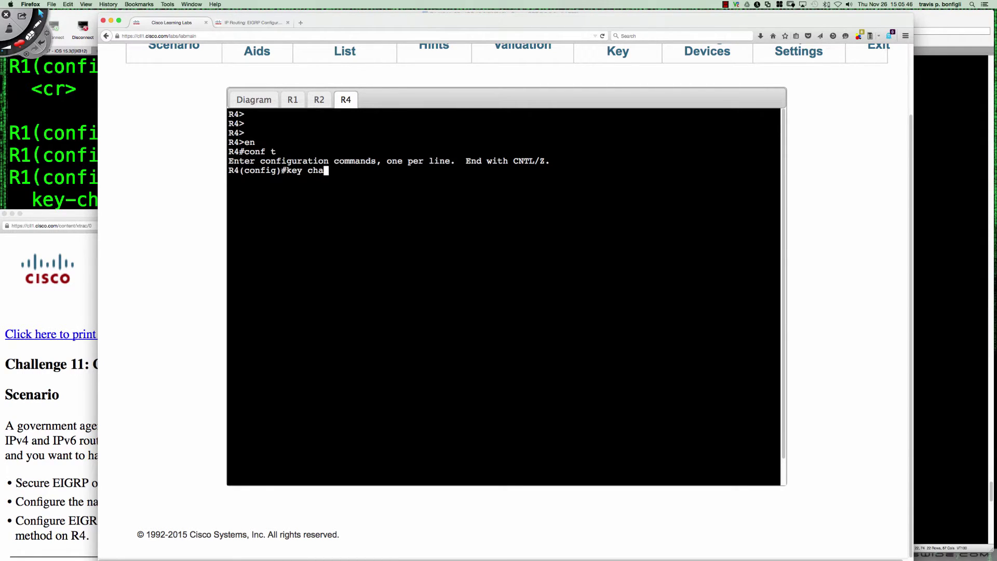
key("Tab")
type("EIGRP")
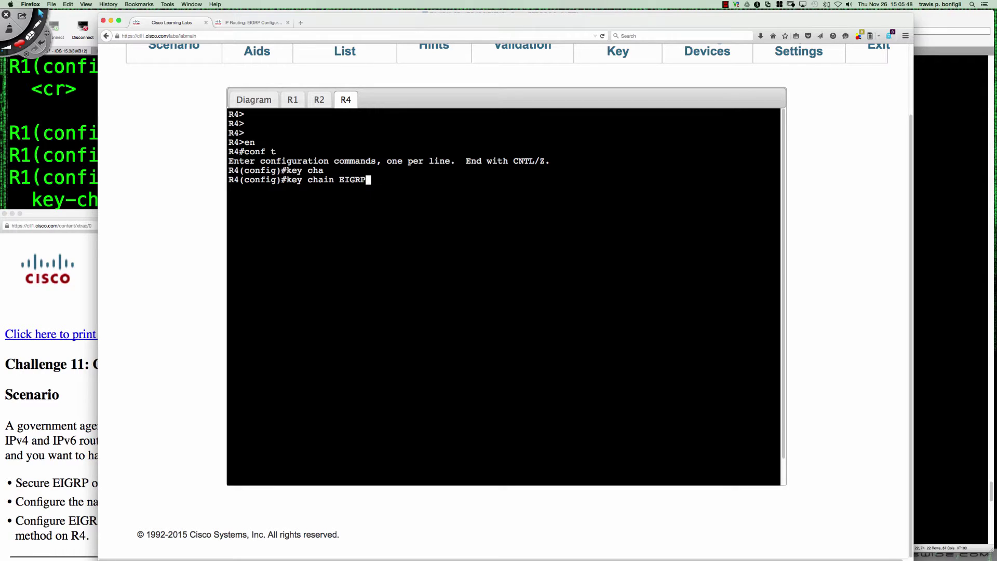
type("_KEYS")
key("Return")
Add key 1 with the scenario's authentication key string to R4's chain.
type("keychain)#")
key("Tab")
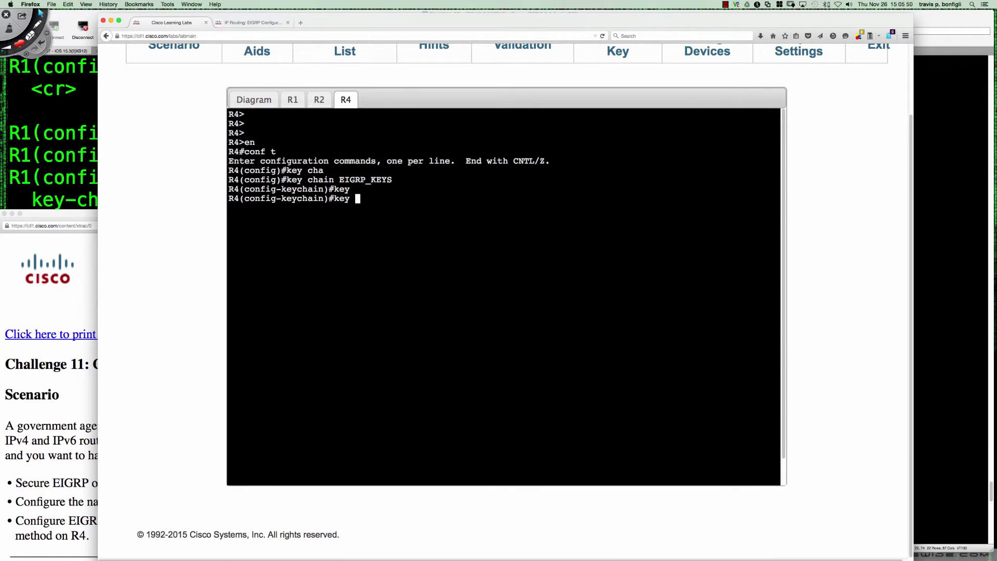
type("1")
key("Return")
type("keychain-key)#")
key("Tab")
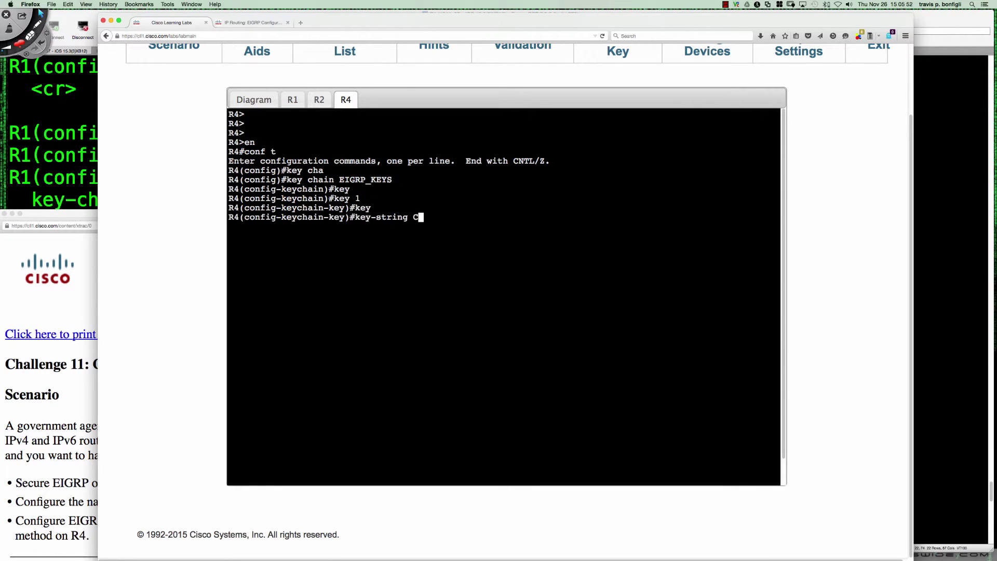
key("Return")
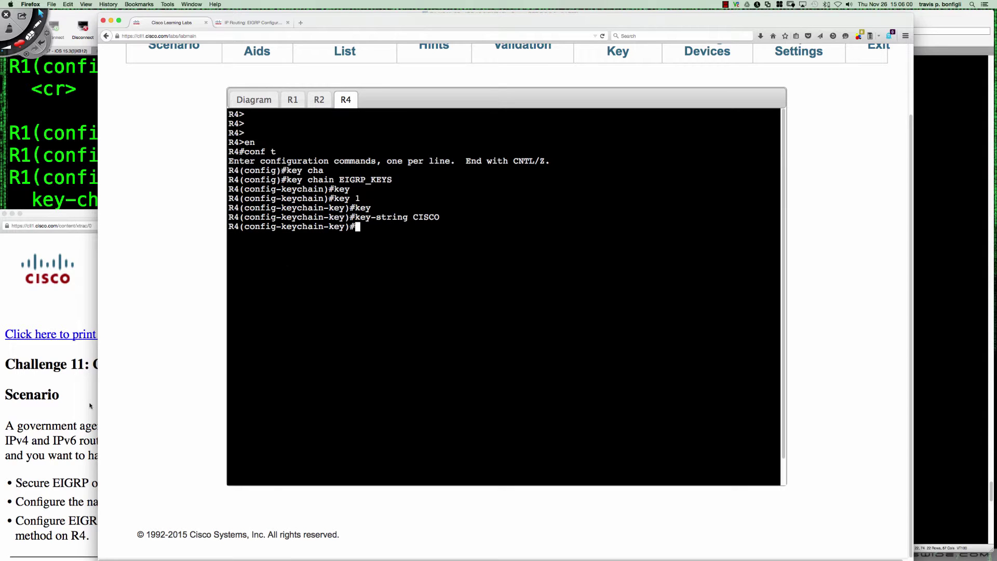
Check the scenario instructions, then switch back to R1's console.
left_click(80, 440)
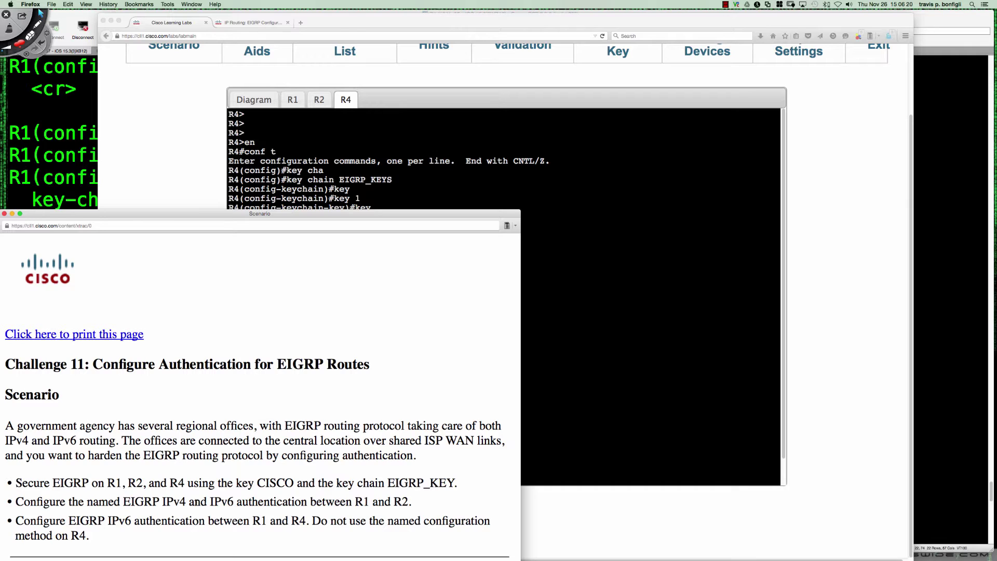
left_click(371, 202)
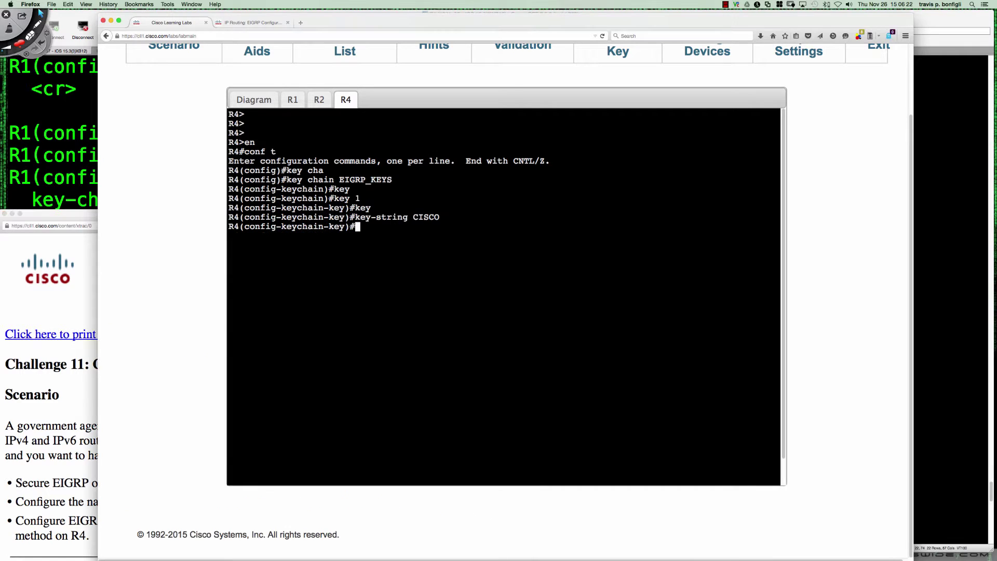
left_click(296, 101)
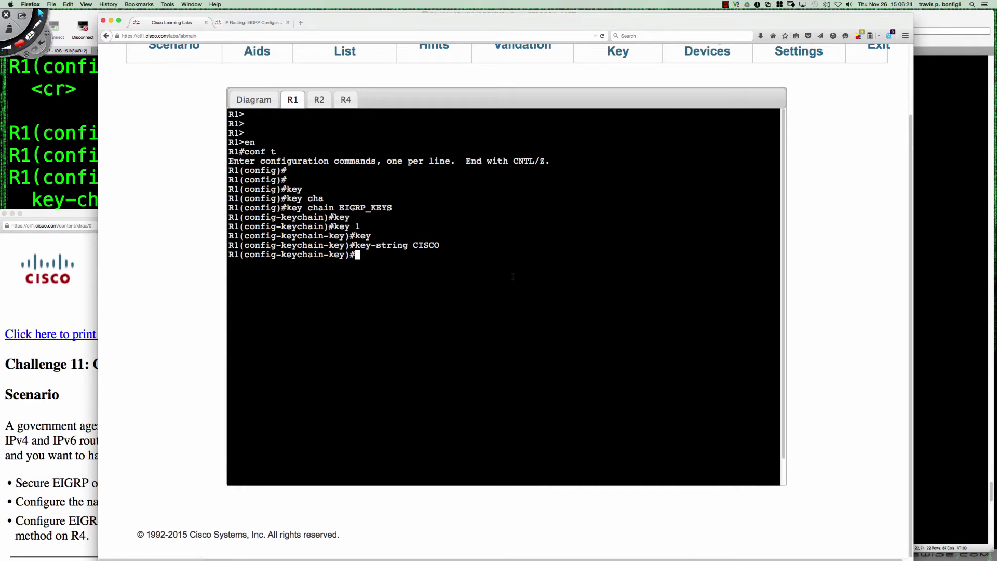
Display R1's EIGRP running configuration with 'do sh run | sec eigrp'.
key("Return")
key("Return")
key("Return")
type("do sh run | sec eigrp")
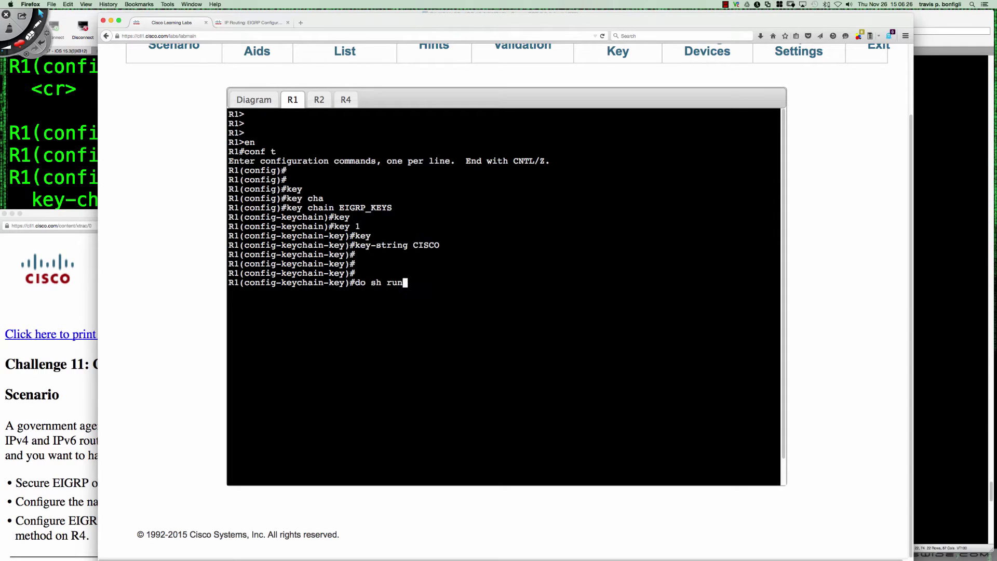
key("Return")
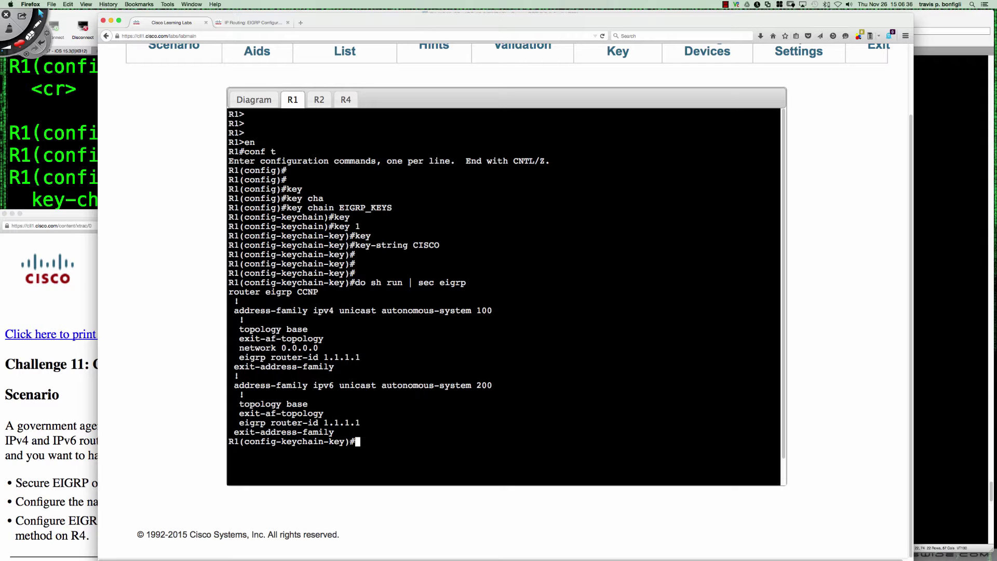
Confirm R1 runs IOS version 15.2 using 'do sh ver', then bring SecureCRT forward.
type("do sh ver")
key("Return")
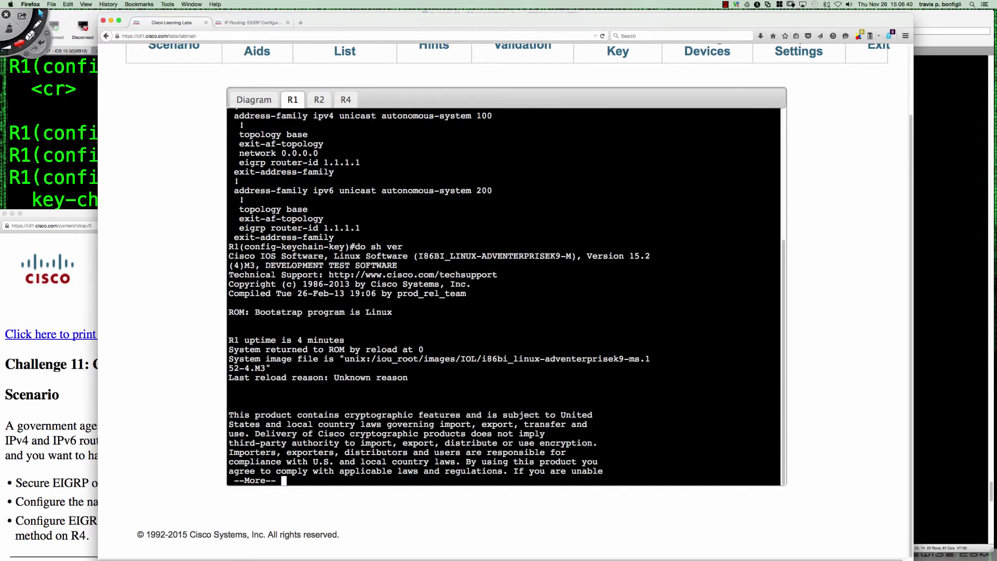
left_click_drag(586, 256, 655, 257)
left_click(636, 259)
key("q")
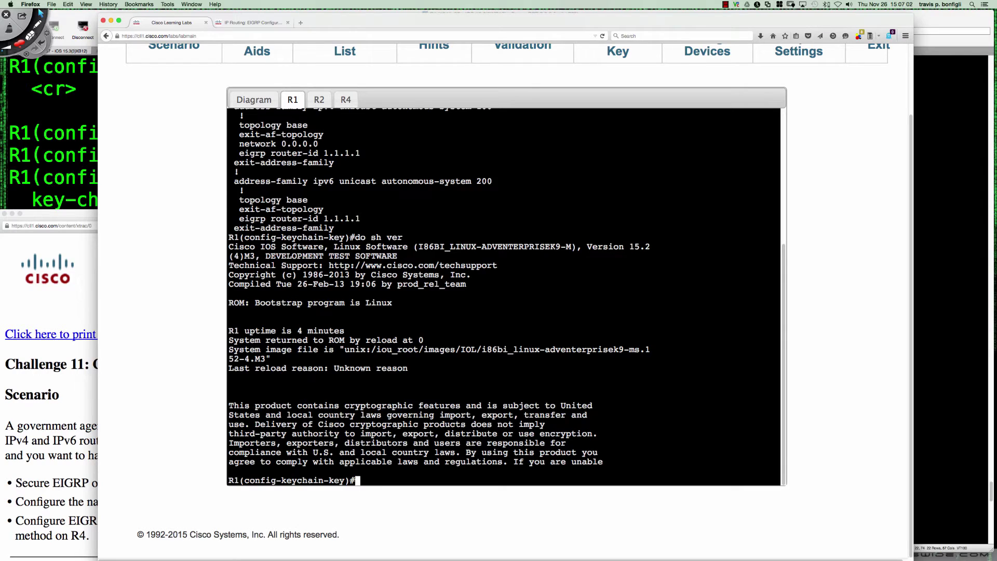
left_click(65, 108)
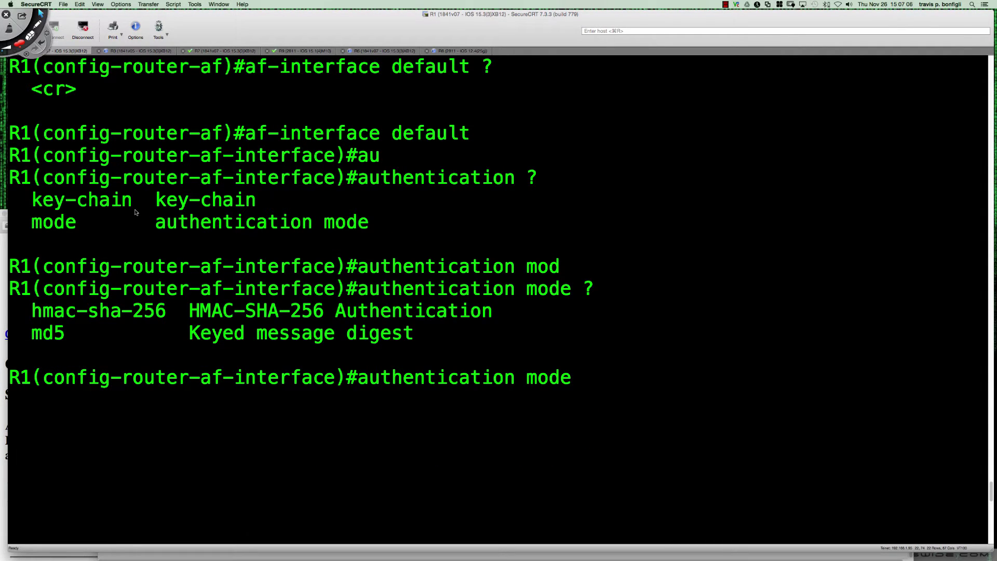
Switch to the browser and view Cisco's EIGRP/SAF HMAC-SHA-256 Authentication documentation.
key("super+Tab")
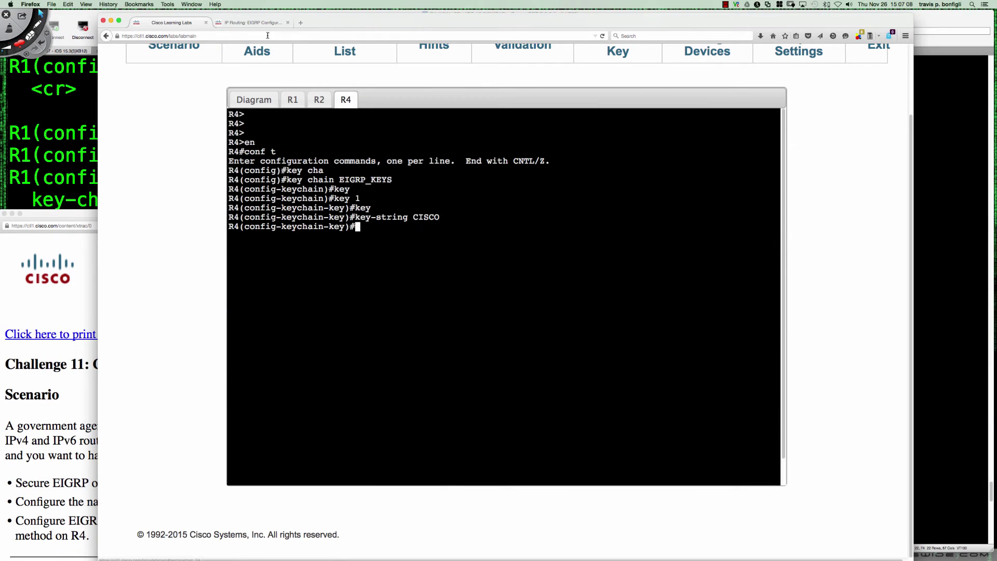
left_click(259, 24)
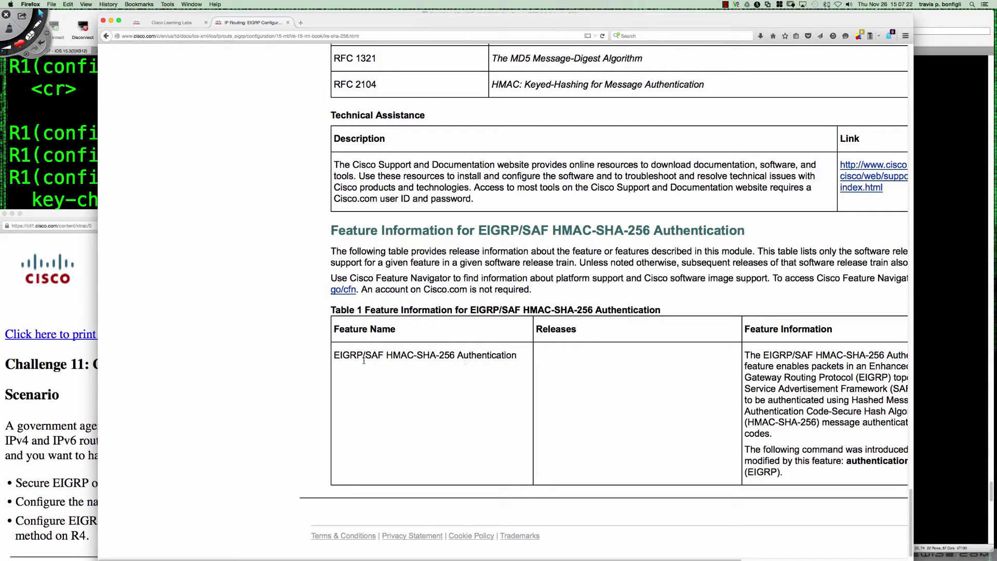
left_click_drag(334, 355, 520, 357)
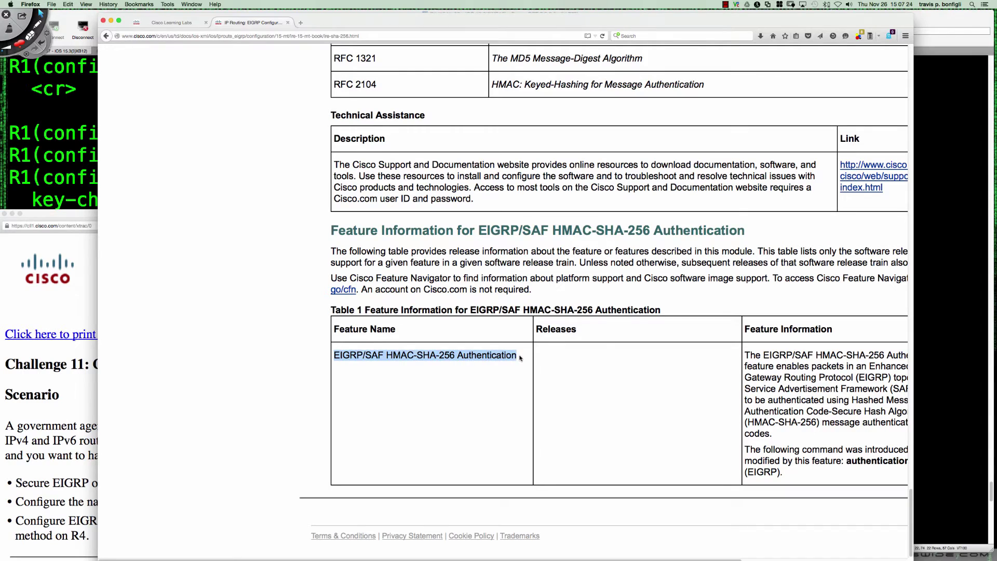
scroll(488, 376, "up", 10)
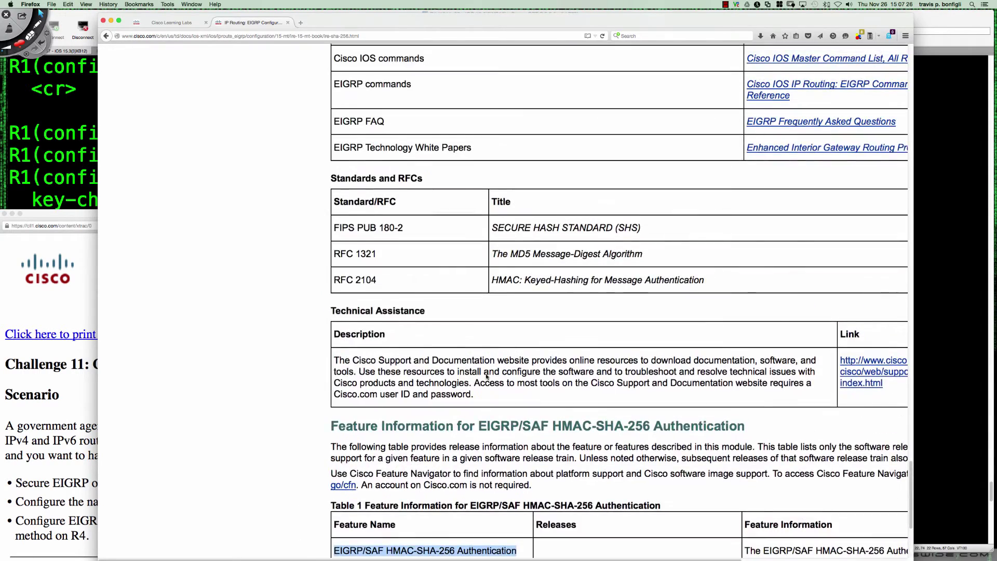
scroll(487, 376, "up", 15)
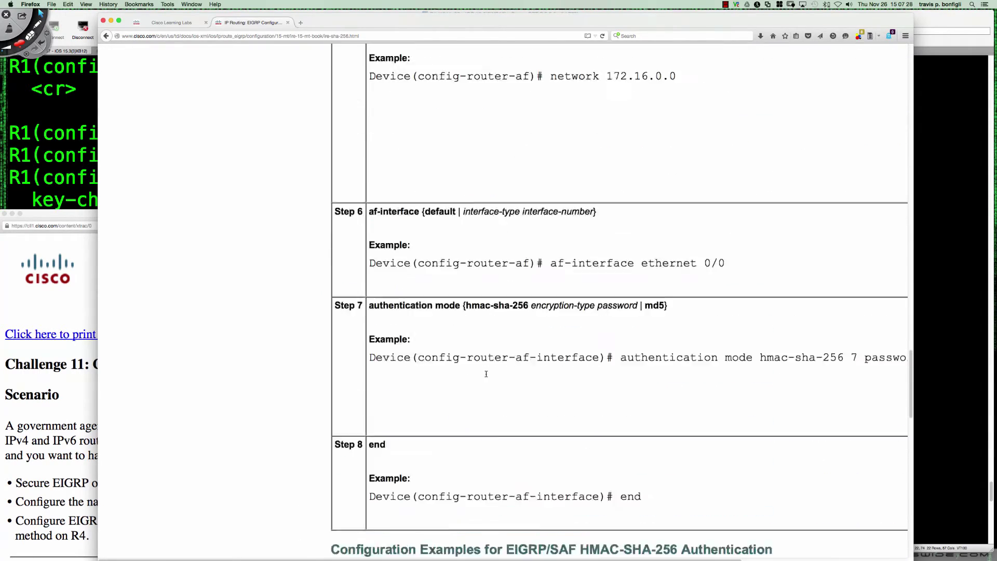
scroll(486, 376, "up", 3)
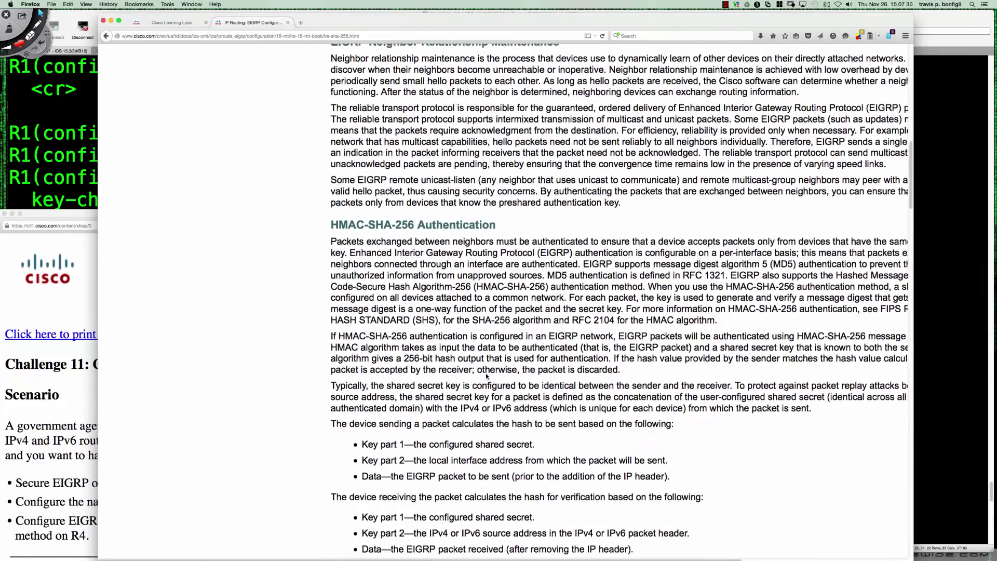
scroll(486, 376, "up", 4)
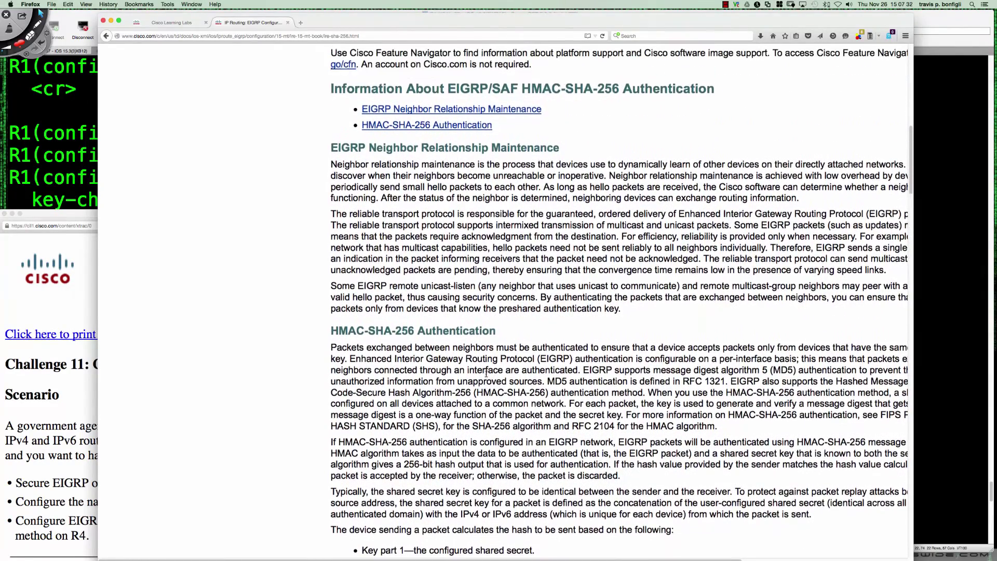
scroll(487, 374, "up", 13)
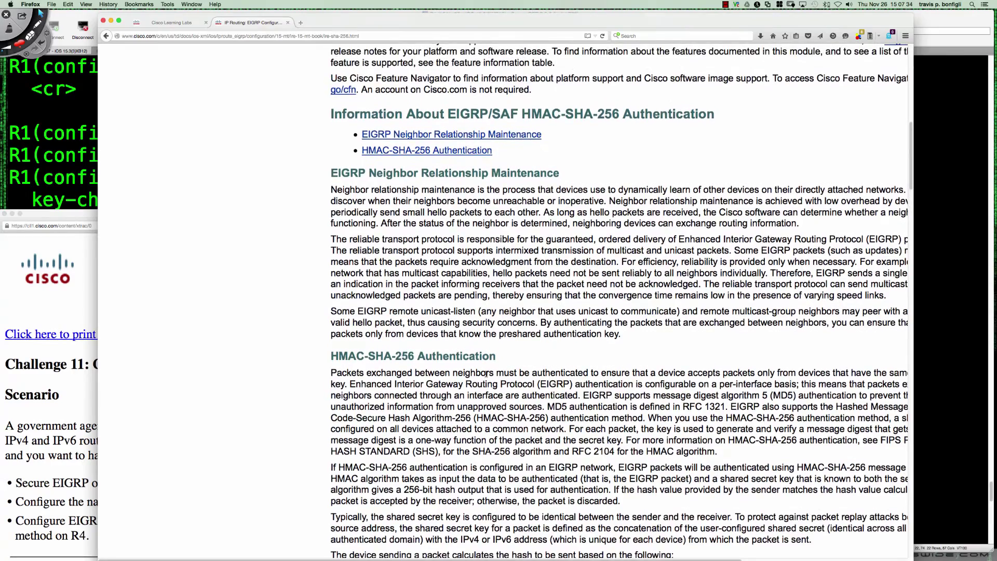
scroll(486, 375, "up", 6)
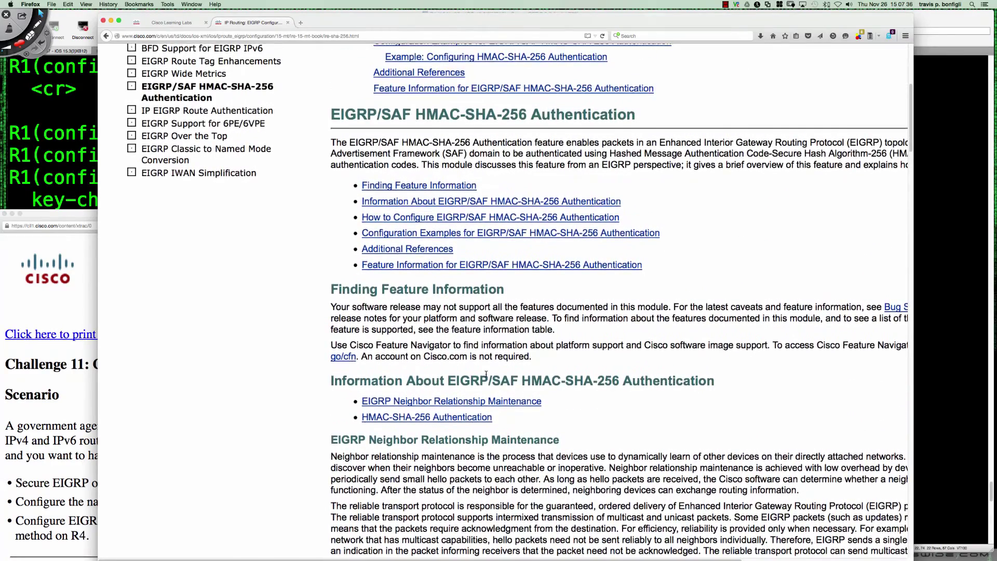
scroll(487, 376, "up", 2)
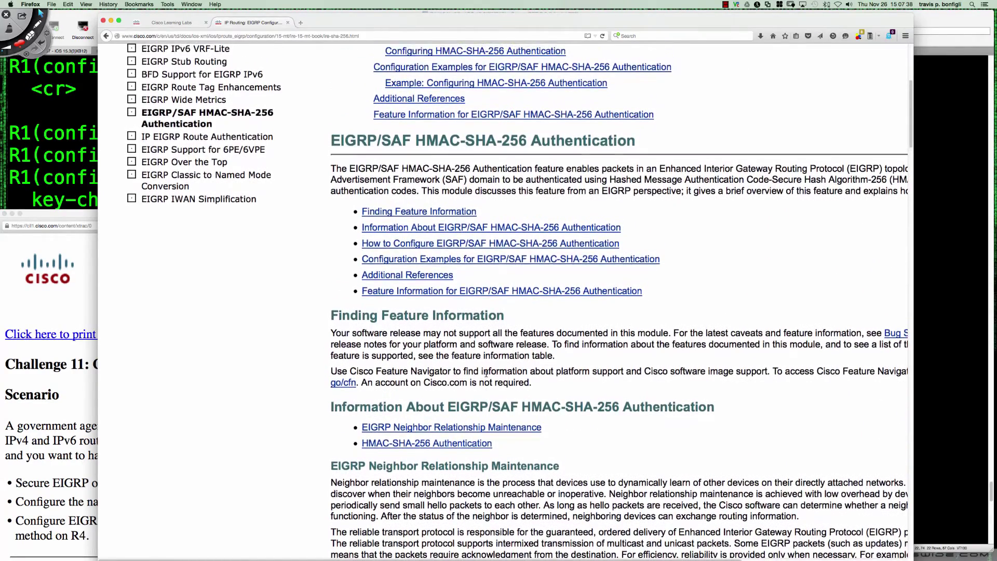
scroll(485, 373, "down", 20)
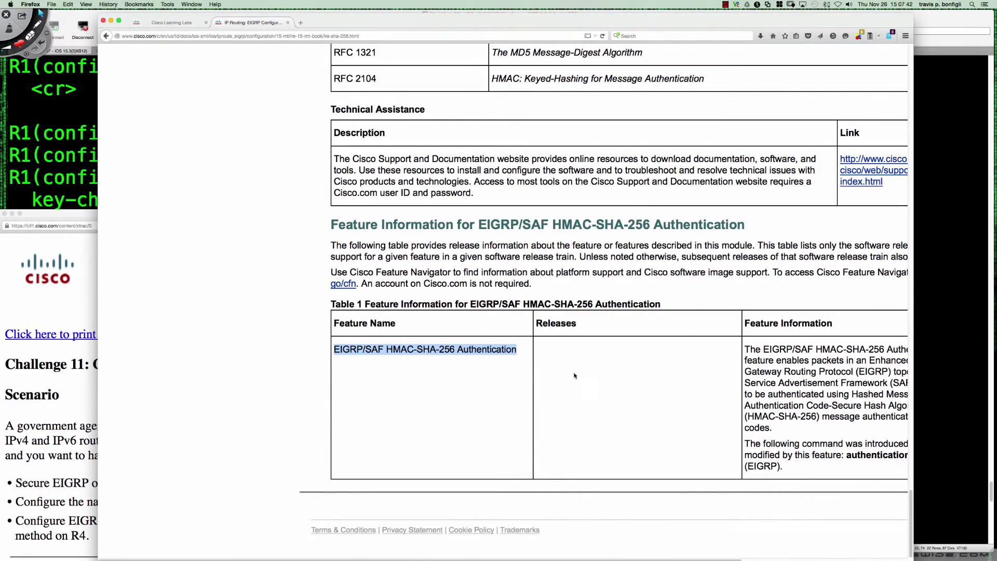
scroll(579, 376, "up", 1)
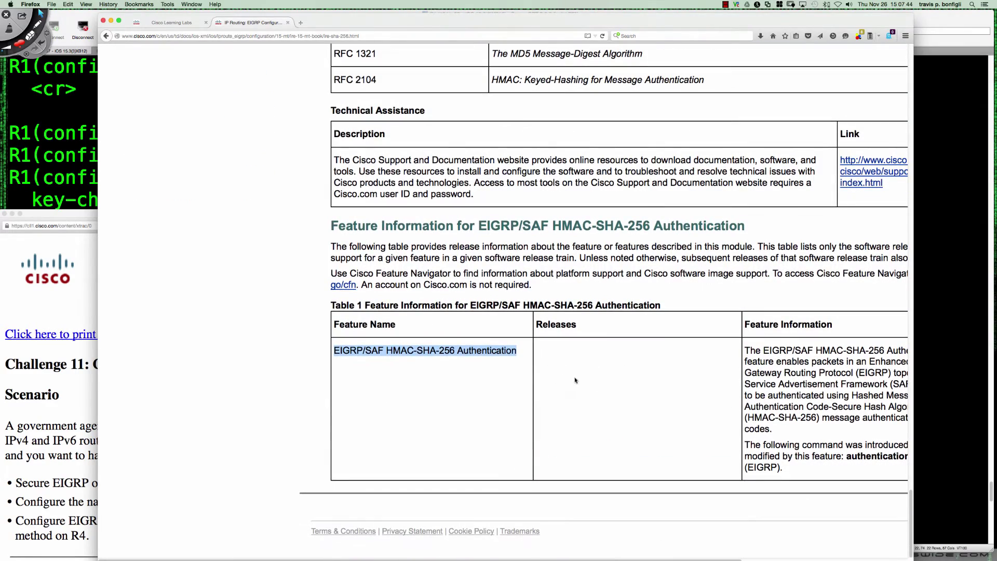
scroll(591, 373, "up", 1)
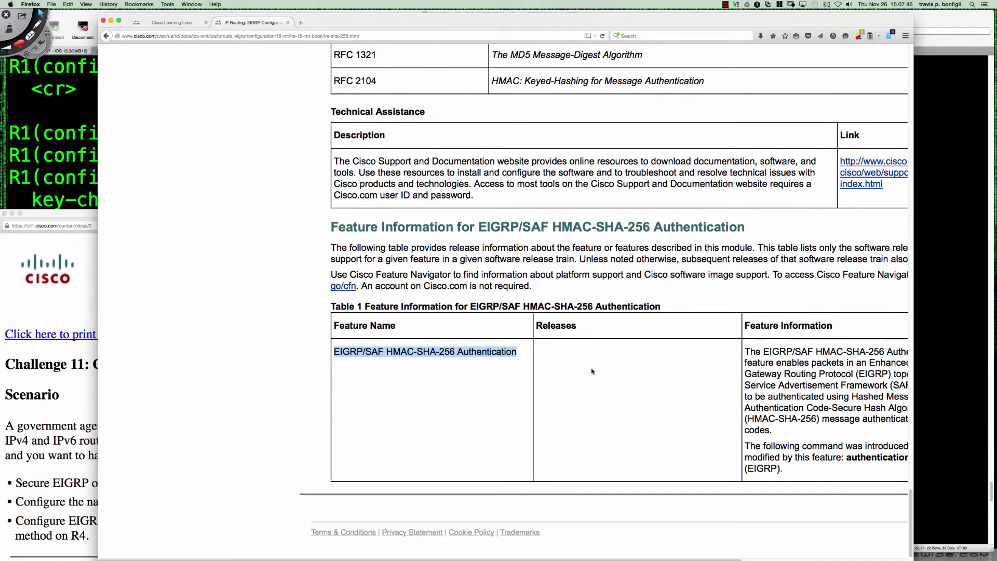
scroll(547, 354, "up", 1)
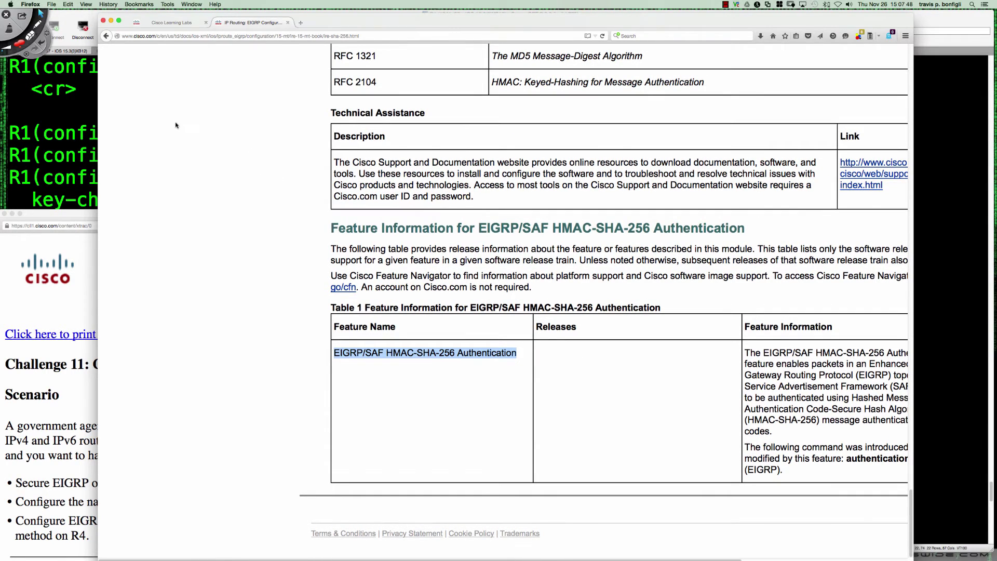
left_click(70, 117)
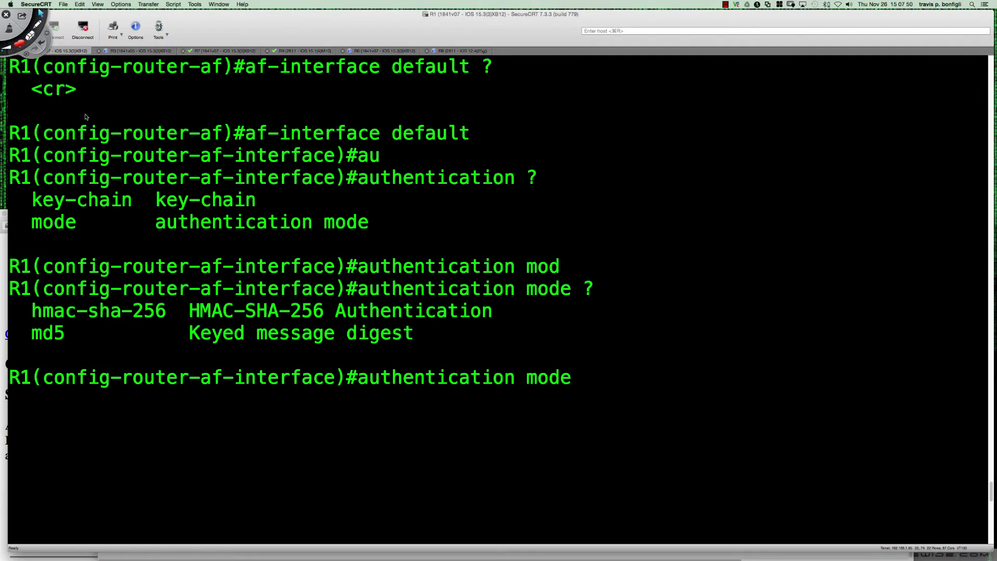
left_click(313, 52)
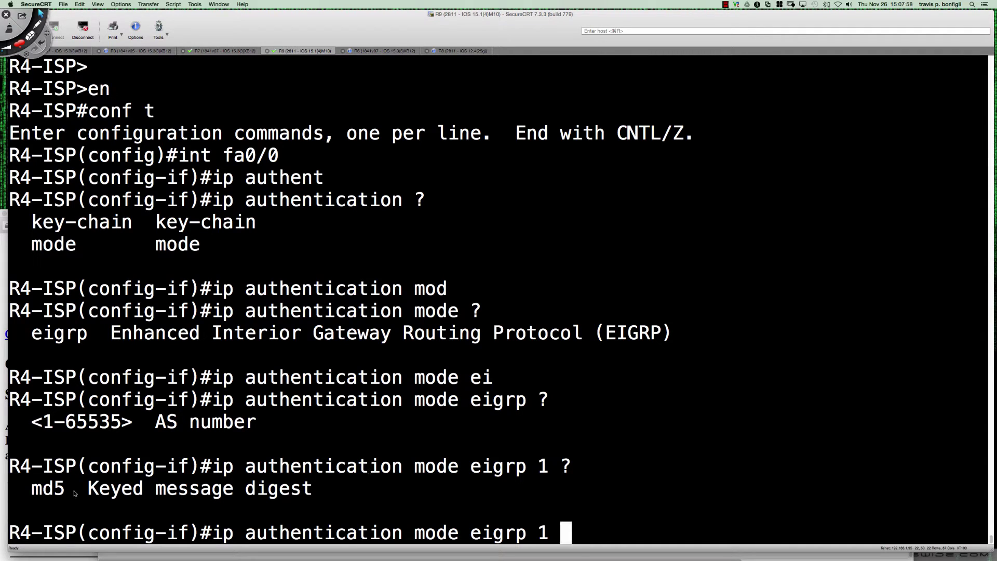
left_click_drag(37, 492, 332, 487)
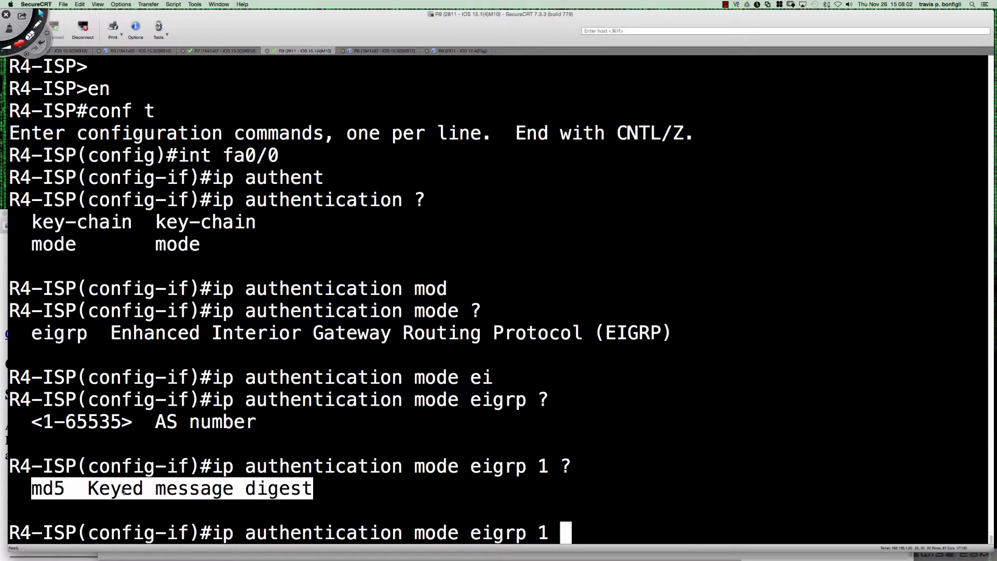
left_click(139, 52)
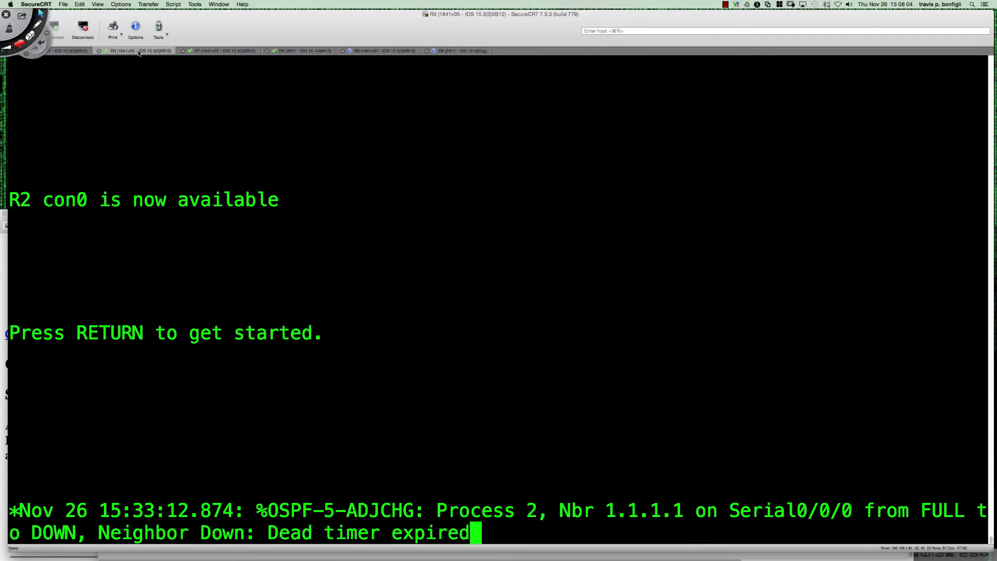
left_click(73, 52)
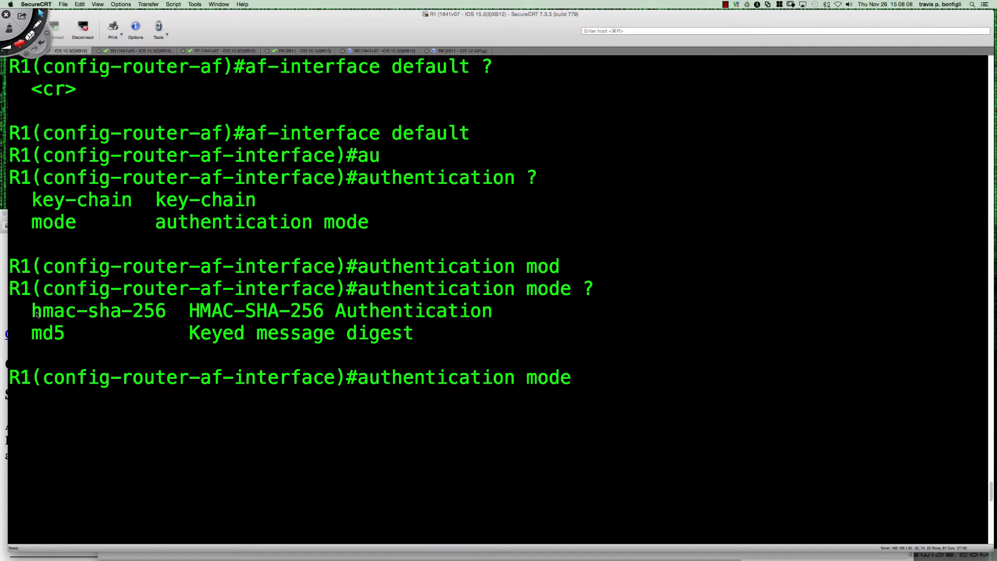
left_click_drag(37, 314, 253, 317)
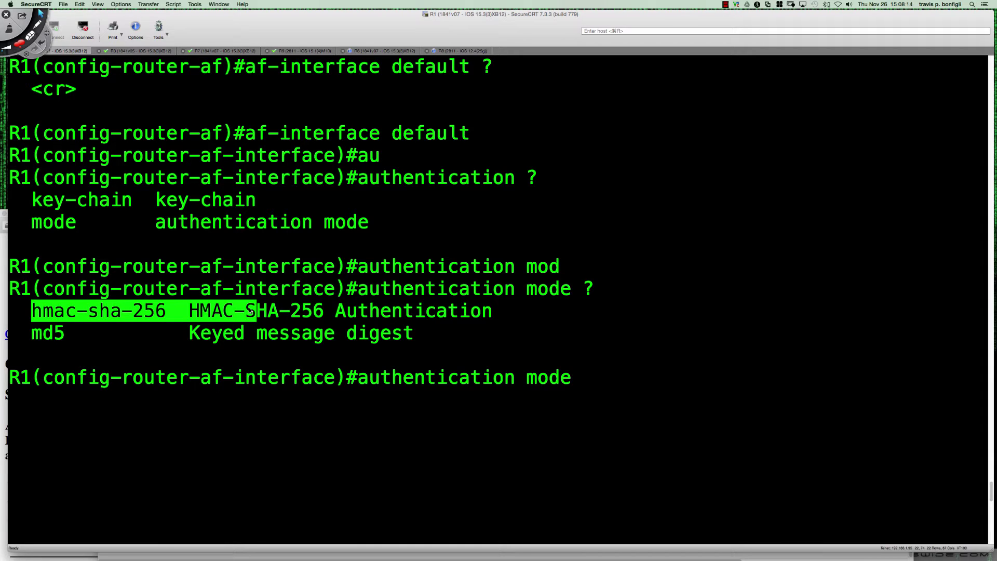
left_click(250, 310)
left_click_drag(189, 312, 480, 315)
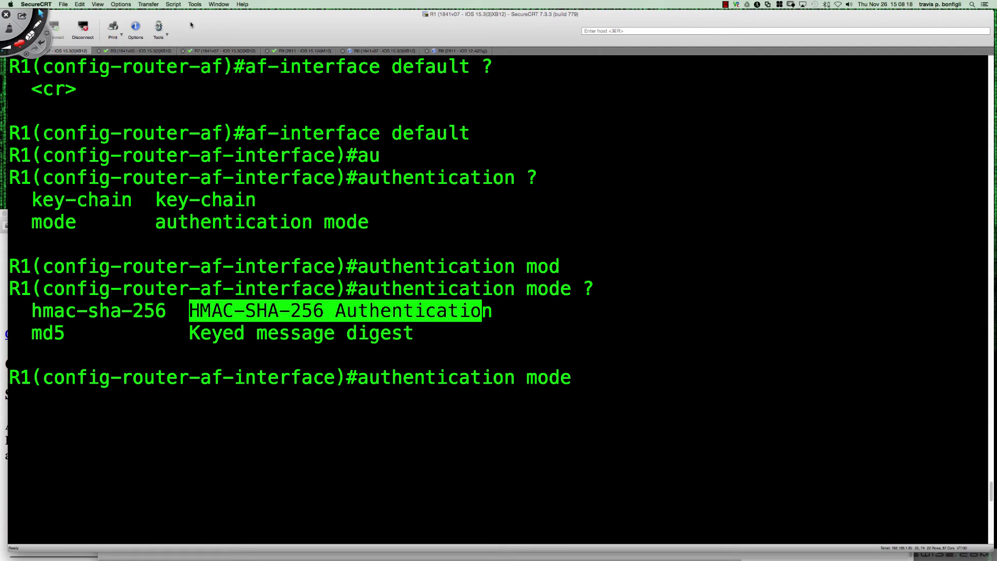
left_click_drag(190, 25, 217, 30)
left_click(55, 21)
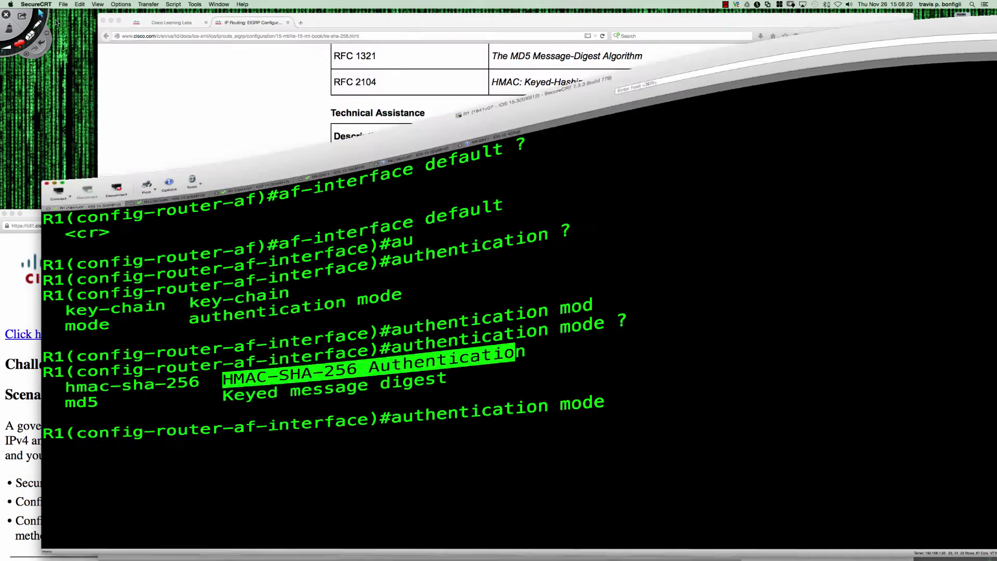
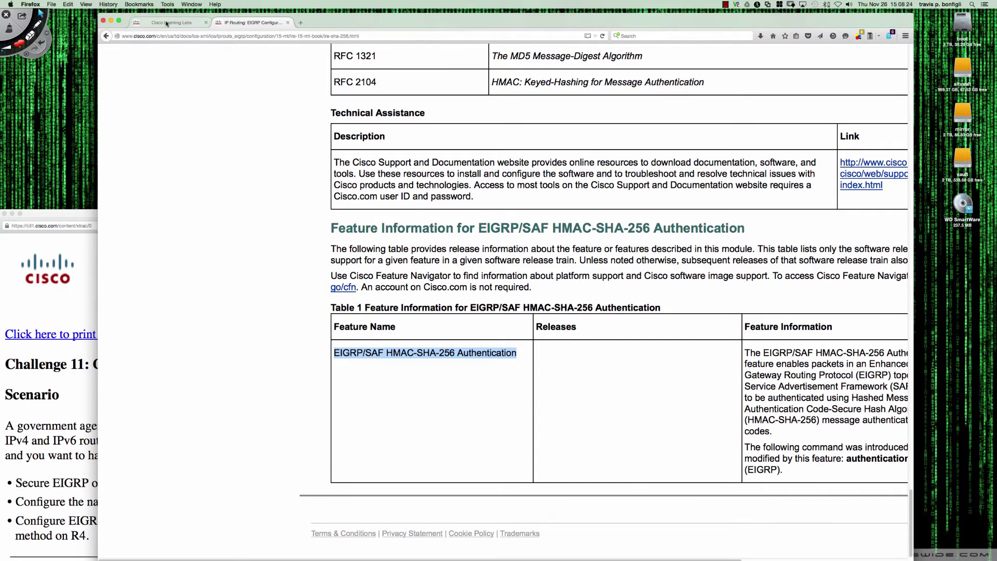
Return to the lab and bring up R1's console, which shows IOS Version 15.2(4)M3.
left_click(166, 23)
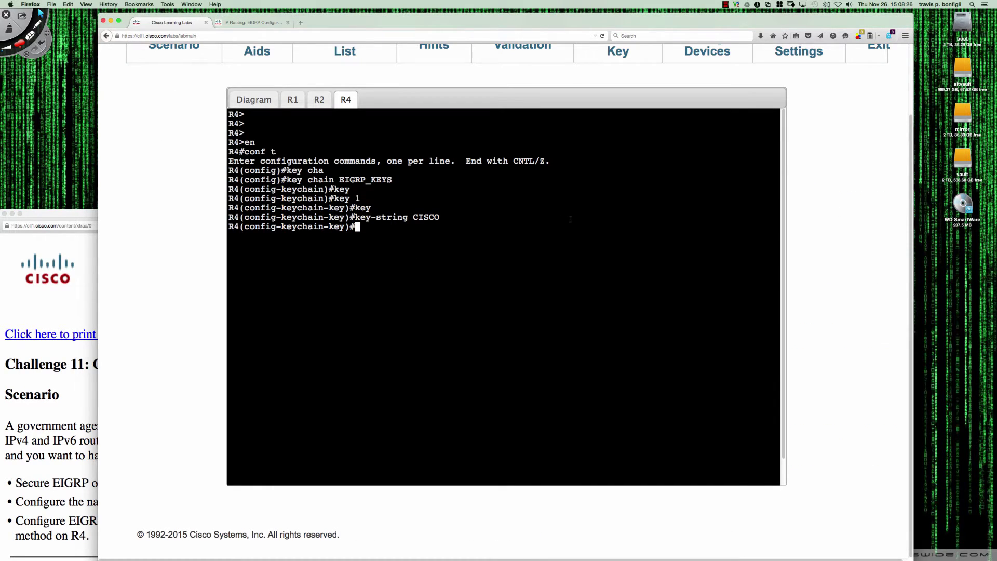
left_click(293, 100)
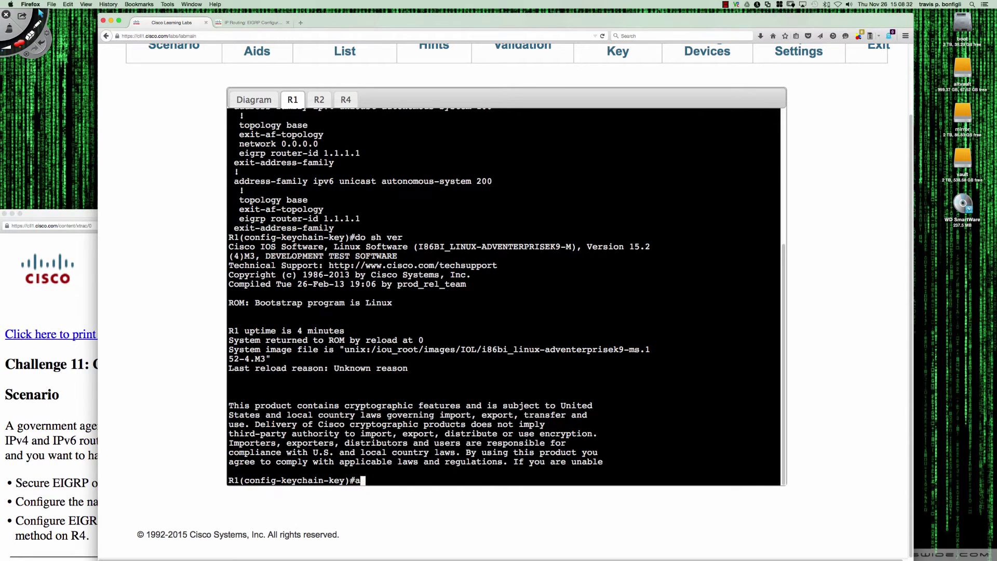
Enter R1's lowercase ccnp EIGRP process and display its running EIGRP configuration.
type("router eigrp")
scroll(603, 200, "up", 5)
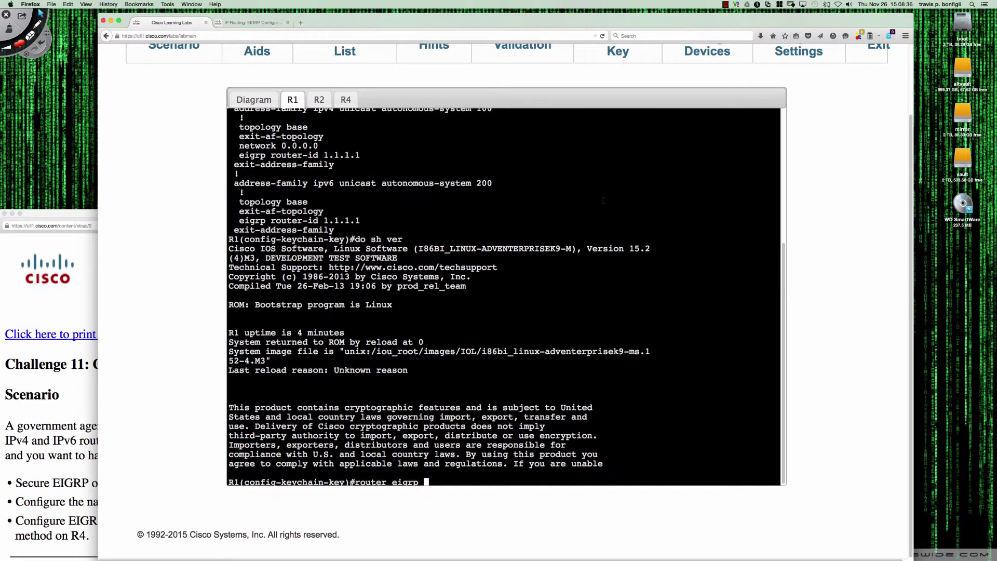
scroll(602, 205, "down", 3)
type("ccnp")
key("Return")
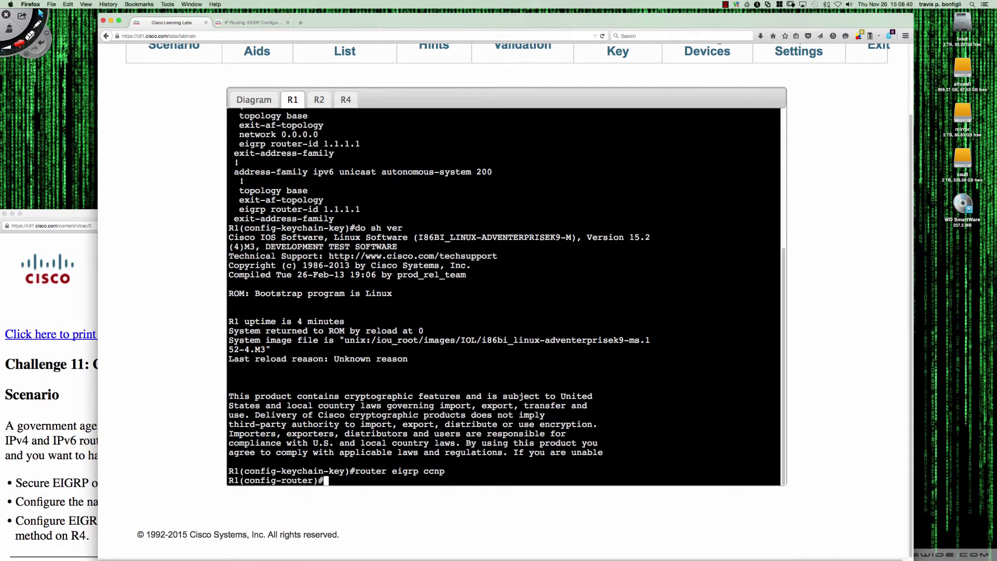
type("do sh run | sec eigrp")
key("Return")
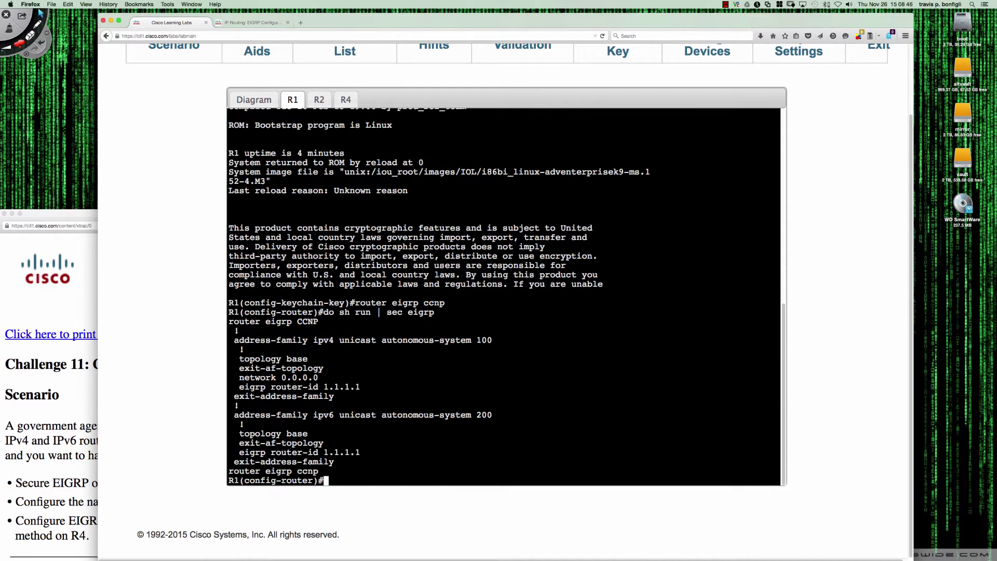
Exit and delete the mistaken lowercase ccnp EIGRP process with 'no router eigrp ccnp'.
type("exit")
key("Return")
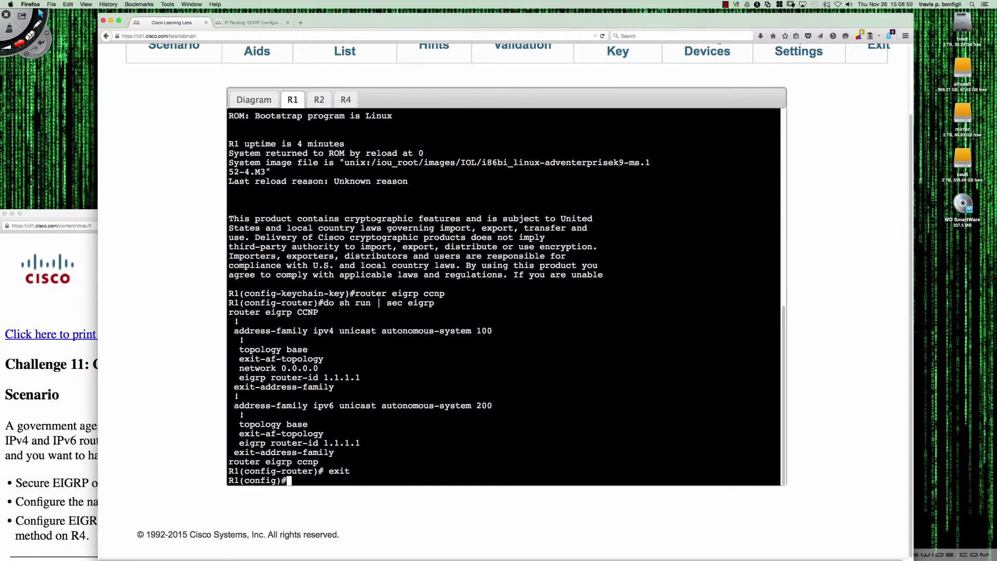
type("no router eigrp ccnp")
key("Return")
Enter router eigrp CCNP's IPv4 unicast address family AS 100, then view the topology diagram.
type("router eigrp CCNP")
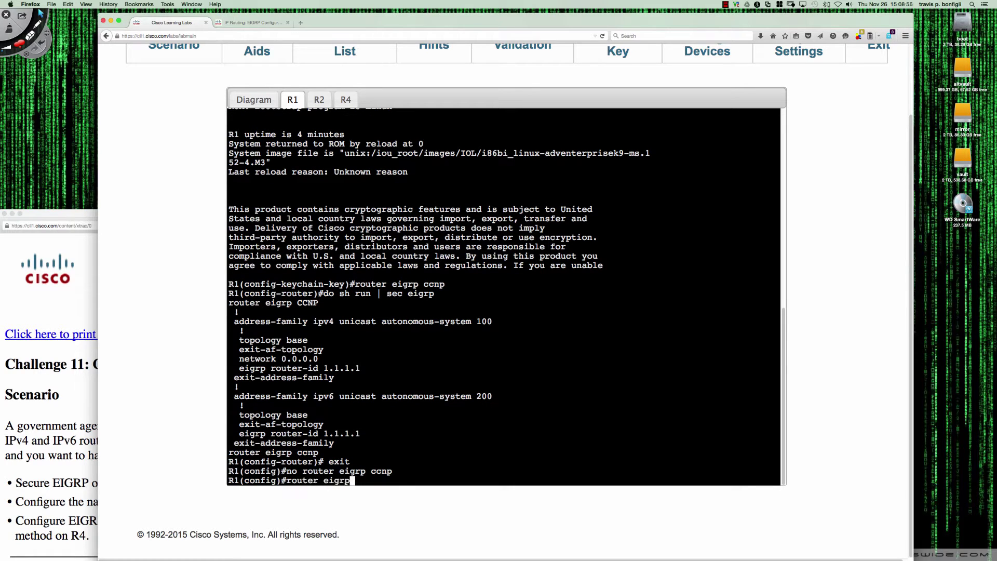
key("Return")
key("Return")
key("Return")
key("Return")
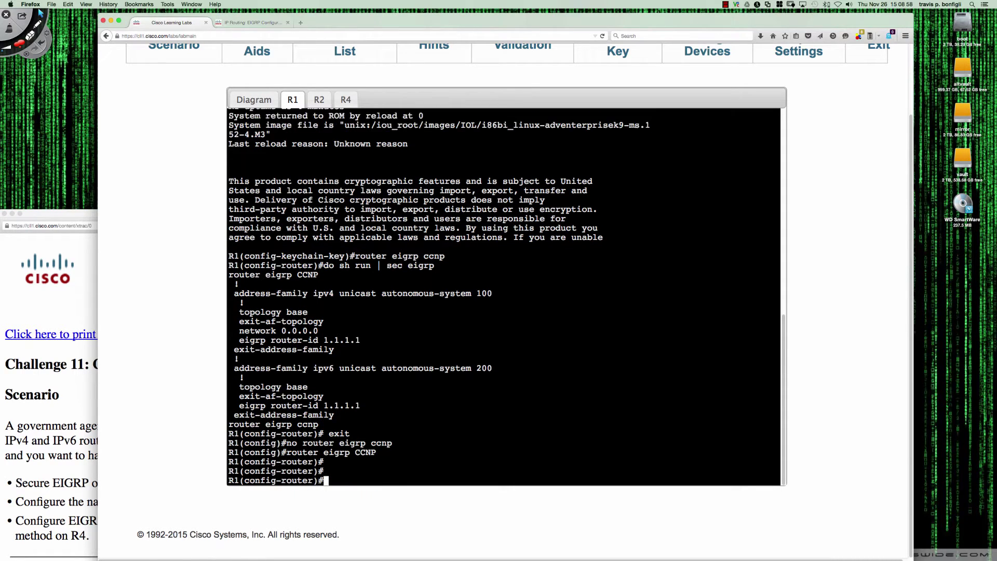
type("add")
key("Tab")
type("ipv4 u")
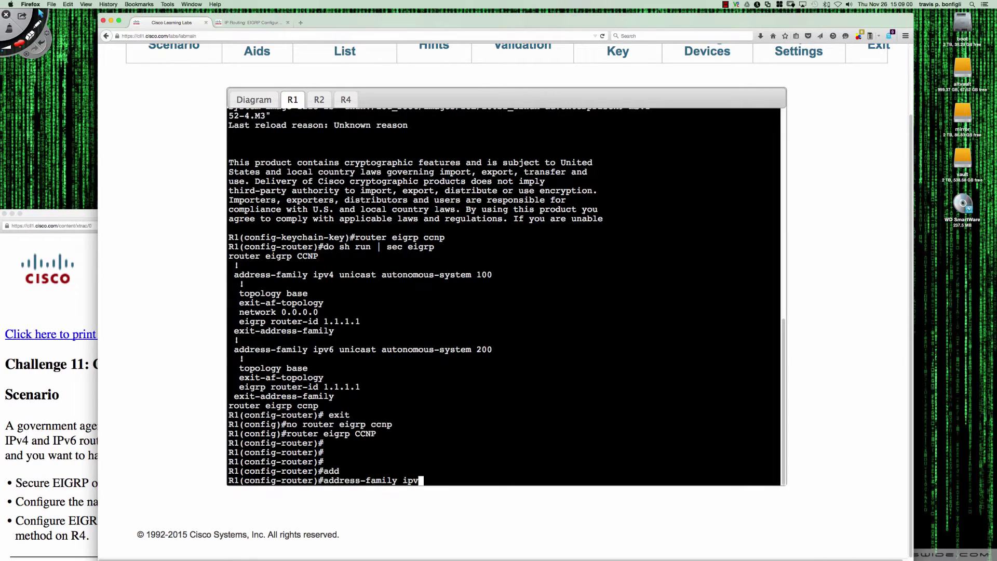
key("Tab")
type("as 100")
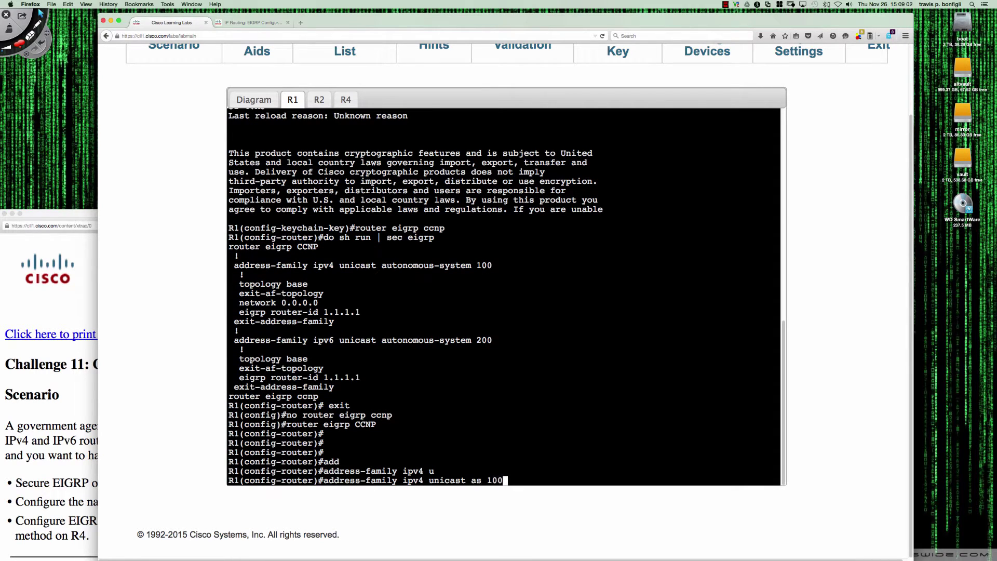
key("Return")
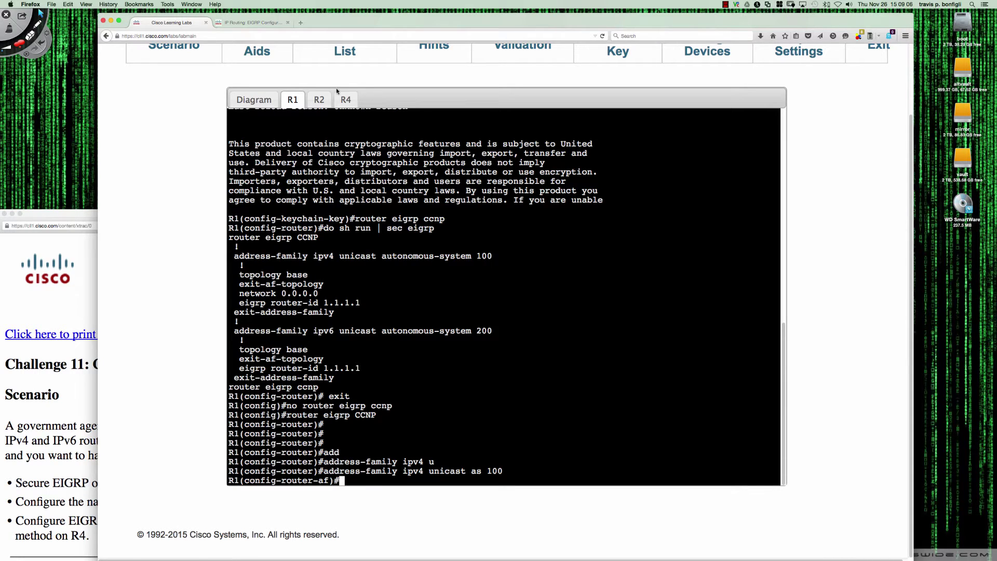
left_click(254, 99)
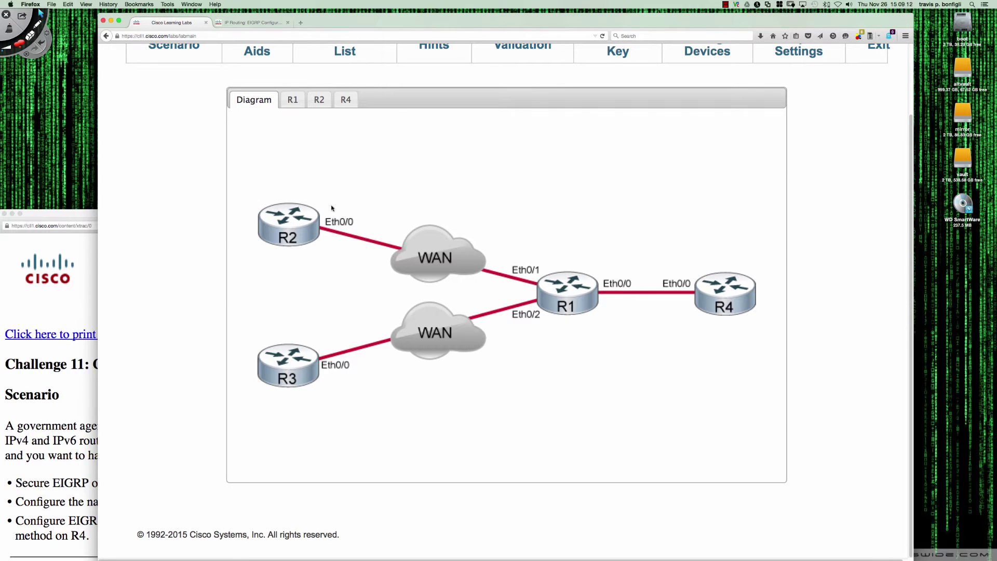
On R1, set MD5 authentication mode on af-interface Ethernet0/1.
left_click(293, 99)
type("af)#af")
key("Tab")
type("e0/1")
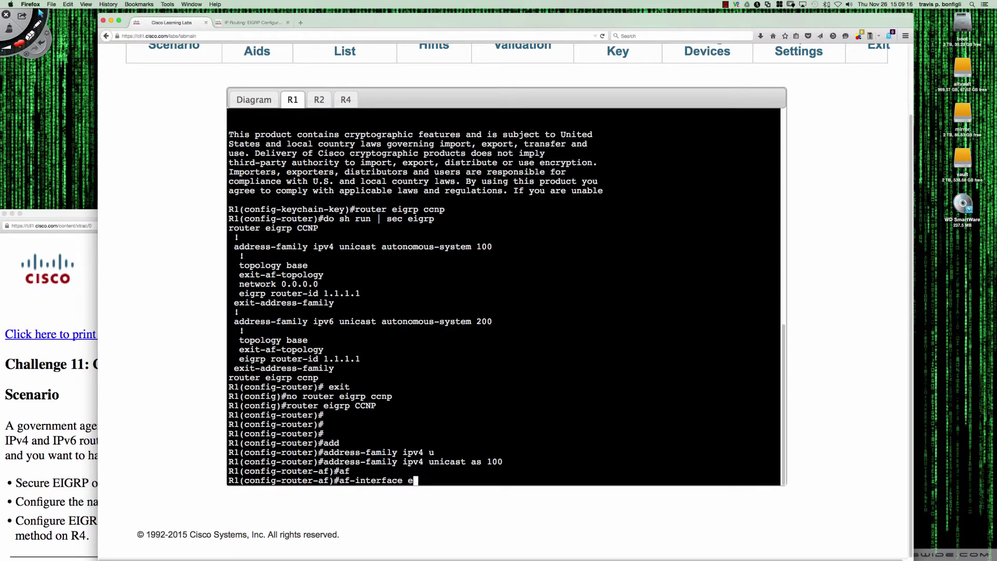
key("Return")
key("Return")
key("Return")
key("Return")
key("Return")
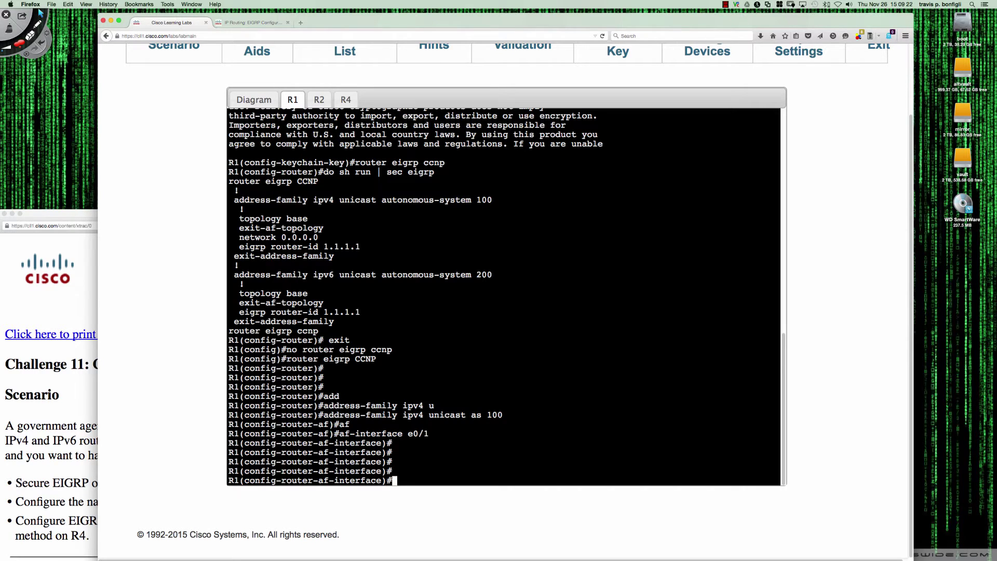
type("aut")
key("Tab")
type("mod")
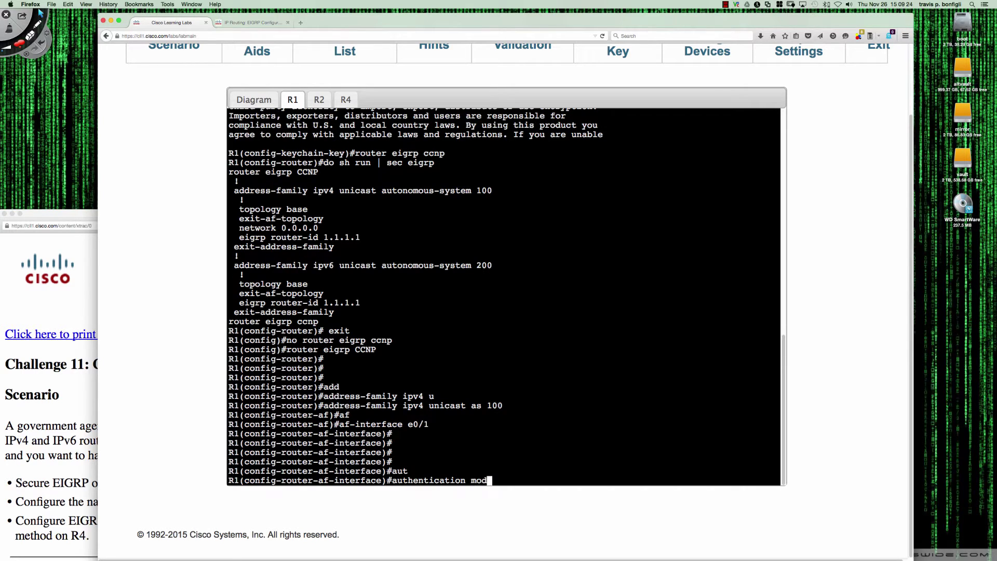
type("e md5")
key("Return")
Attach key chain EIGRP_KEYS to Ethernet0/1, dropping neighbor 10.10.12.2.
type("au")
key("Tab")
type("ke")
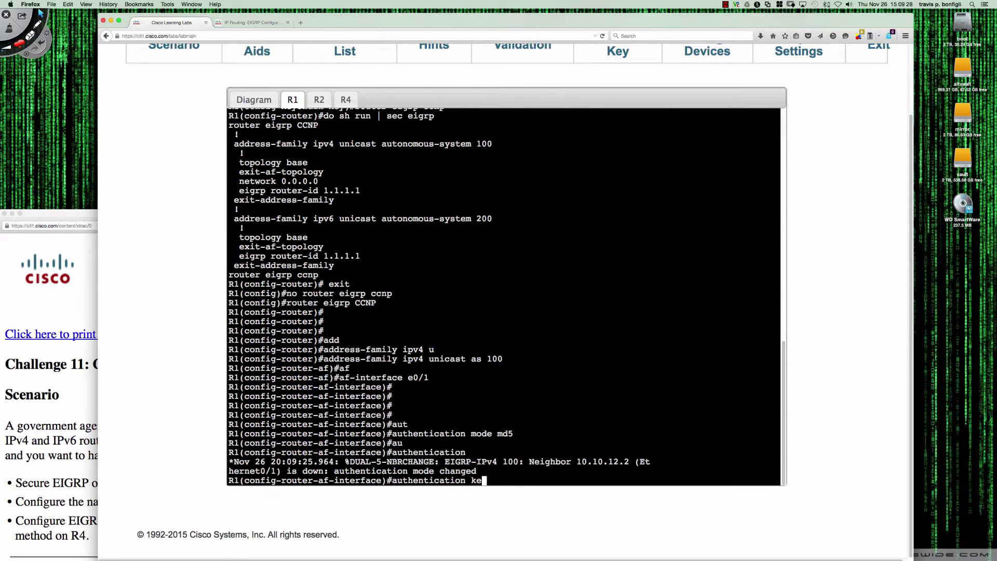
key("Tab")
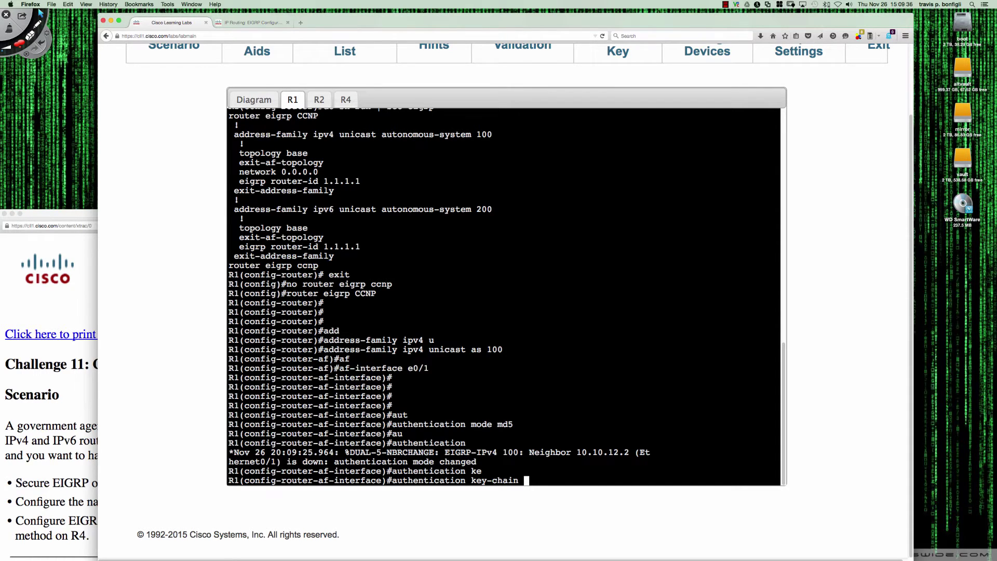
type("EIGRP_KEYS")
key("Return")
key("Return")
key("Return")
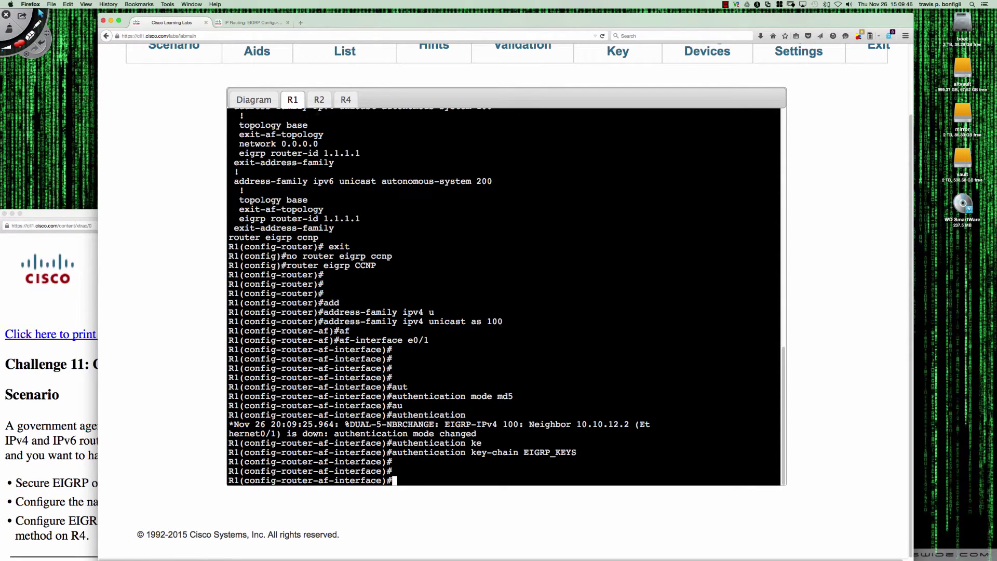
left_click(319, 99)
On R2, enter router eigrp CCNP's IPv4 unicast address family AS 100.
key("Return")
key("Return")
key("Return")
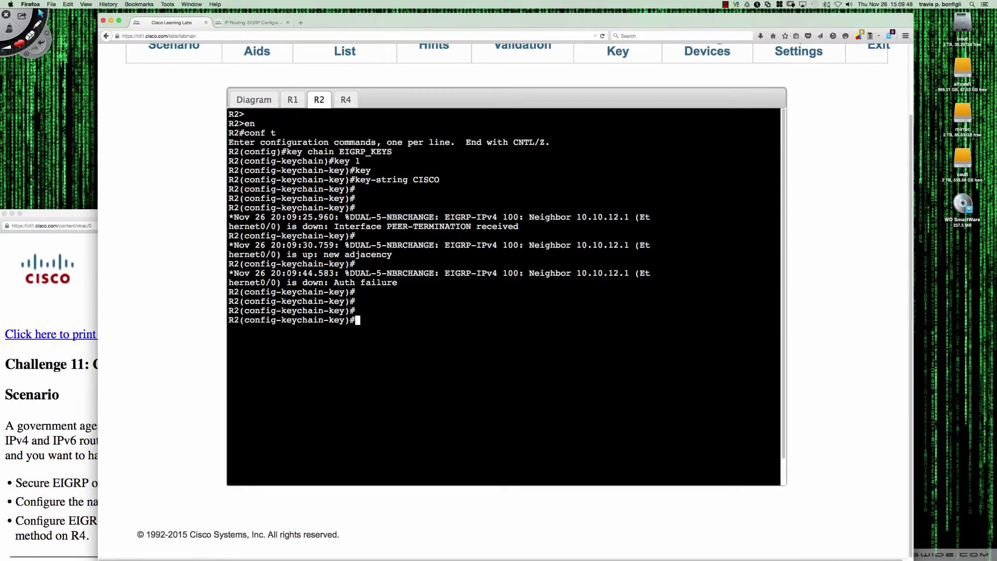
type("router eigrp CCNP")
key("Return")
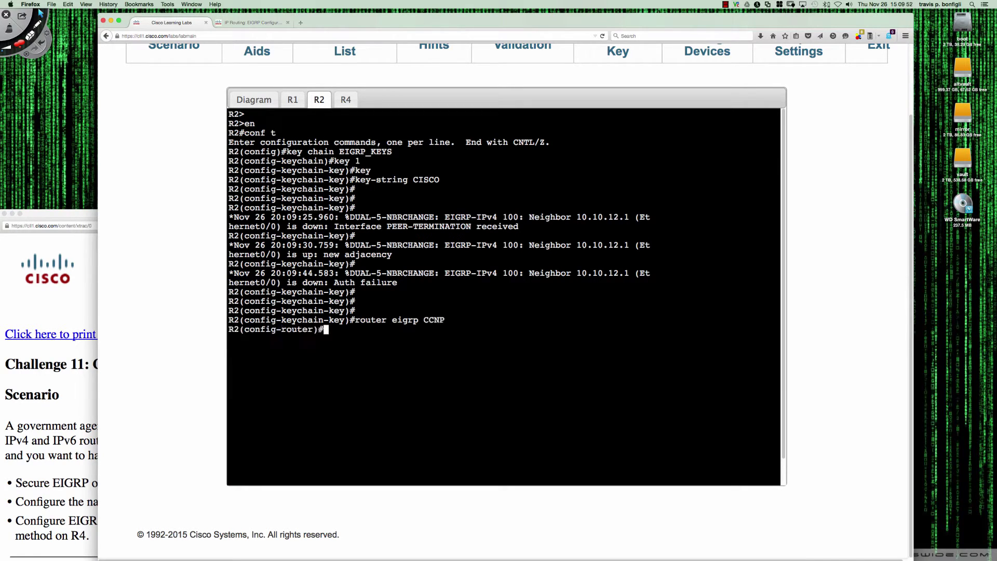
type("add")
key("Tab")
type("ipv4 u")
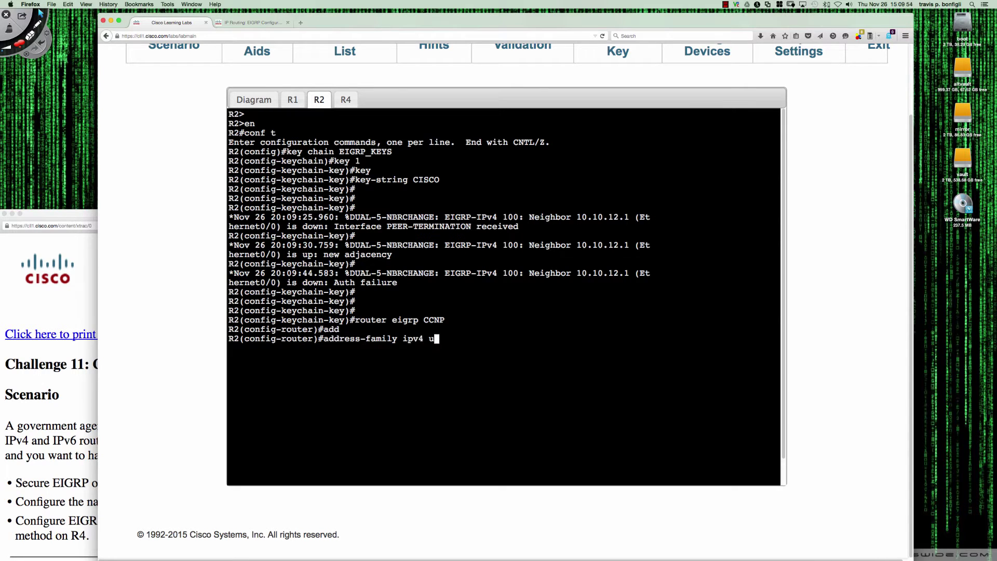
key("Tab")
type("as 100")
key("Return")
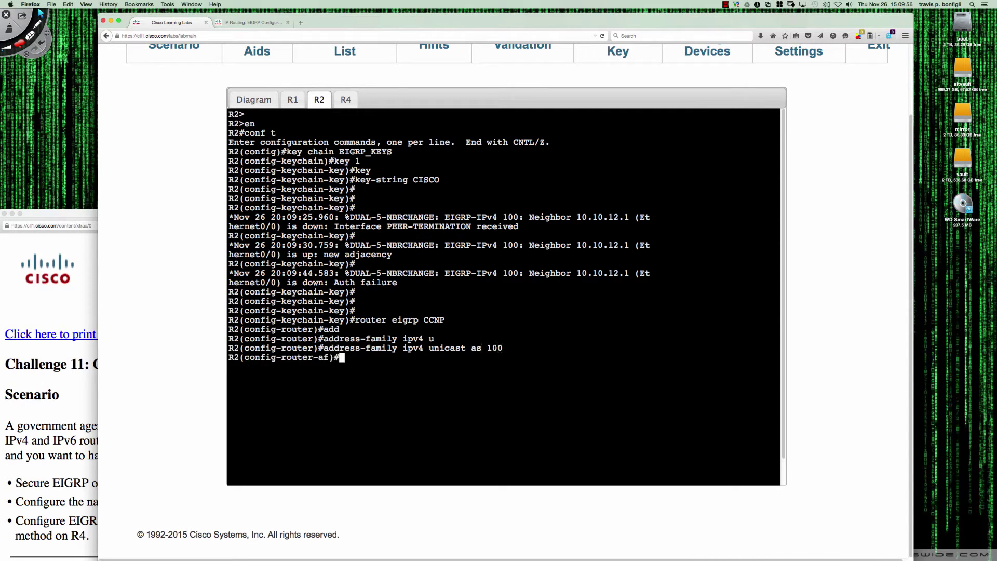
Enter af-interface Ethernet0/0 under that address family and view the topology diagram.
key("Return")
key("Return")
type("af")
key("Tab")
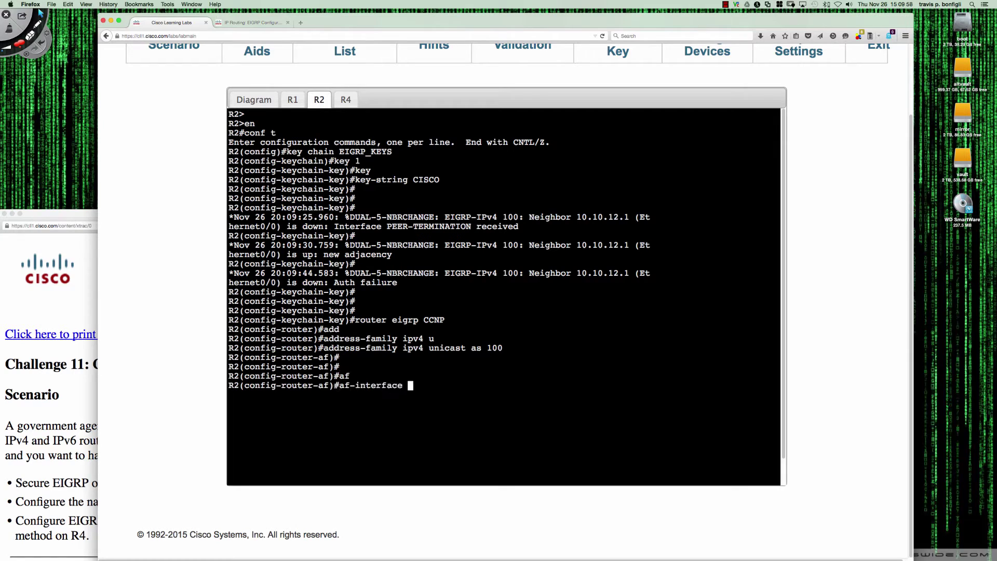
type("e0/0")
key("Return")
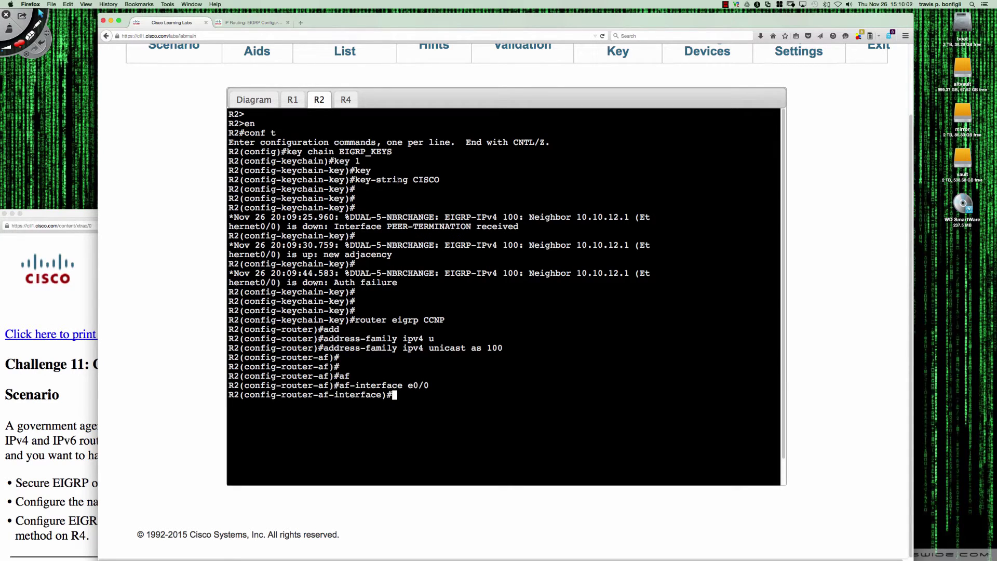
left_click(261, 100)
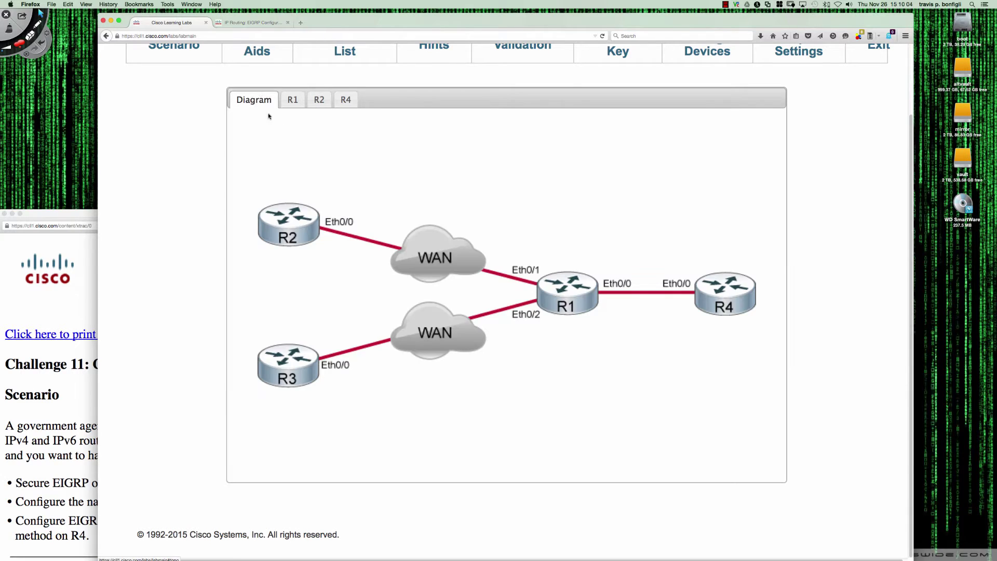
On R2's e0/0, set authentication mode to MD5 after checking the available options.
left_click(314, 102)
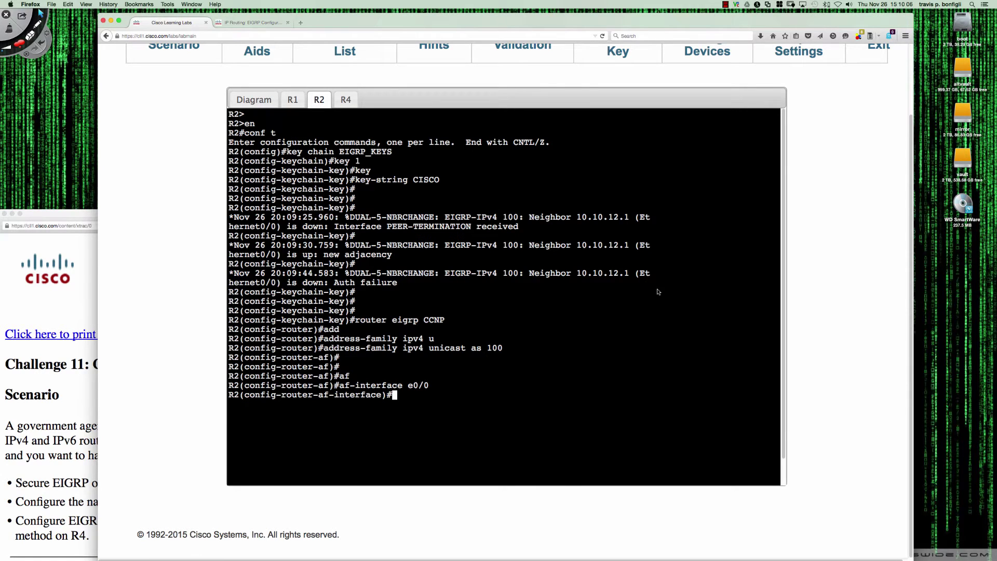
type("au")
key("Tab")
type("mode m")
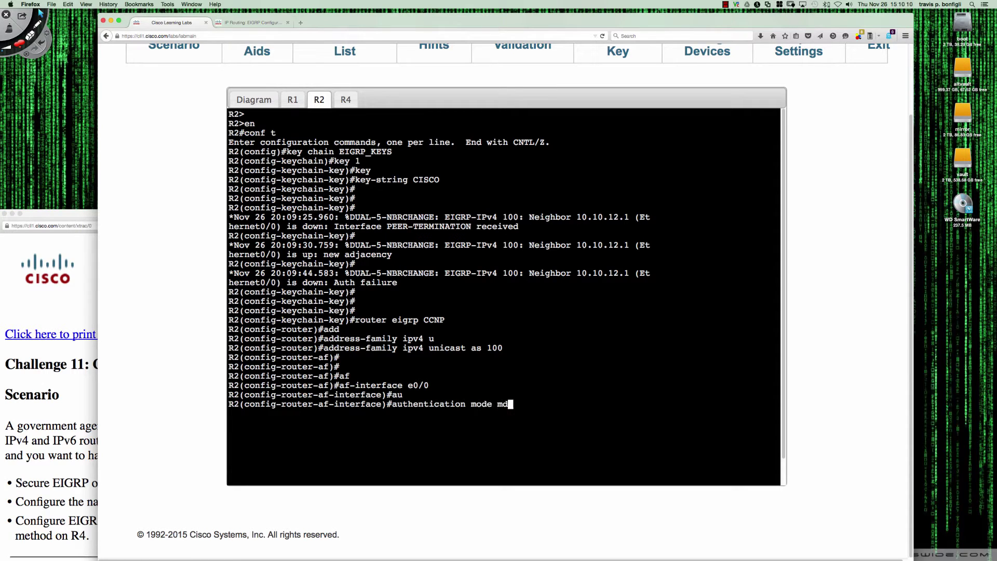
key("BackSpace")
type("?")
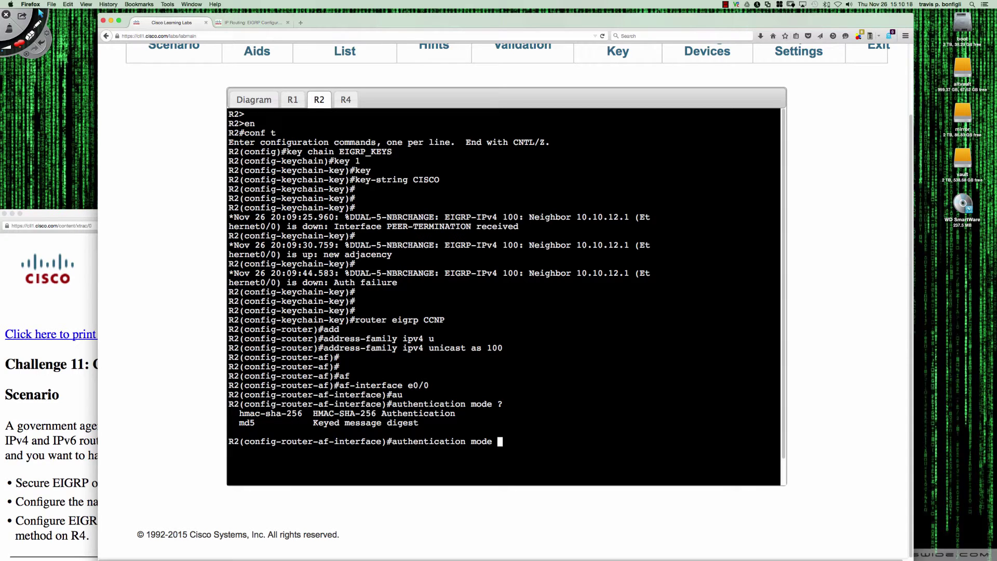
type("md")
type("5")
key("Return")
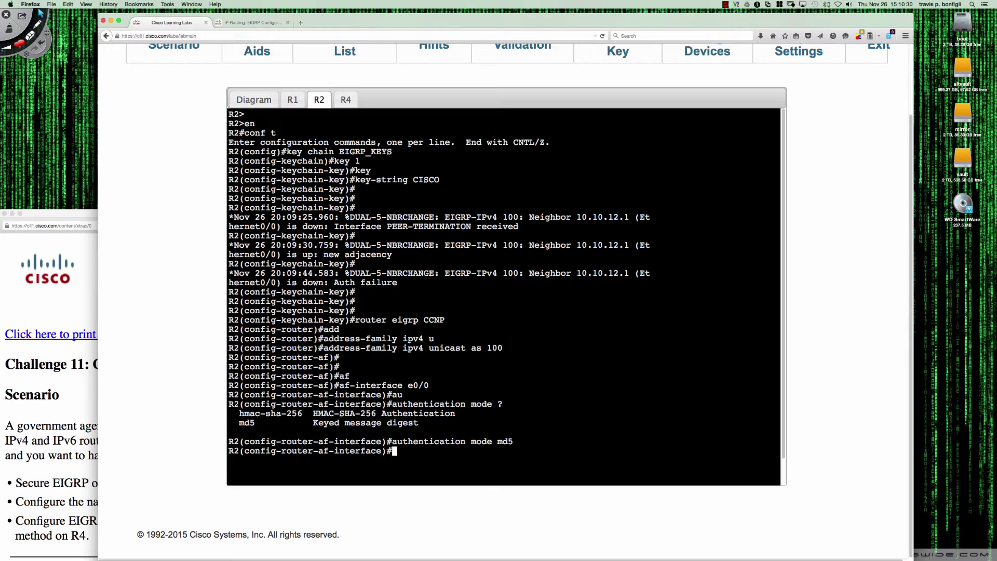
Attach key chain EIGRP_KEYS, see the adjacency with 10.10.12.1 return, and exit the interface.
type("auth")
key("Tab")
type("key")
key("Tab")
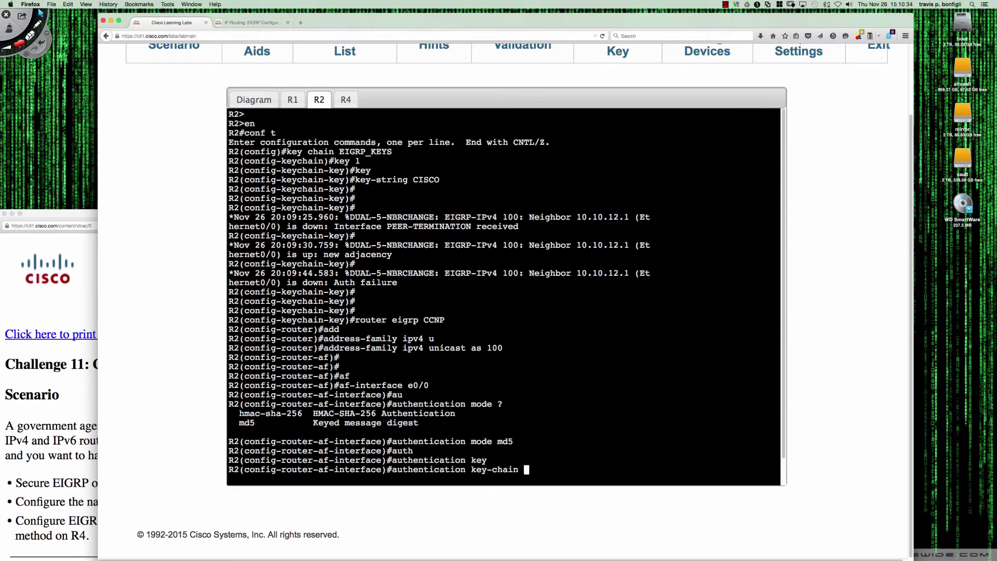
type("EIGRP_KEYS")
key("Return")
key("Return")
key("Return")
key("Return")
key("Return")
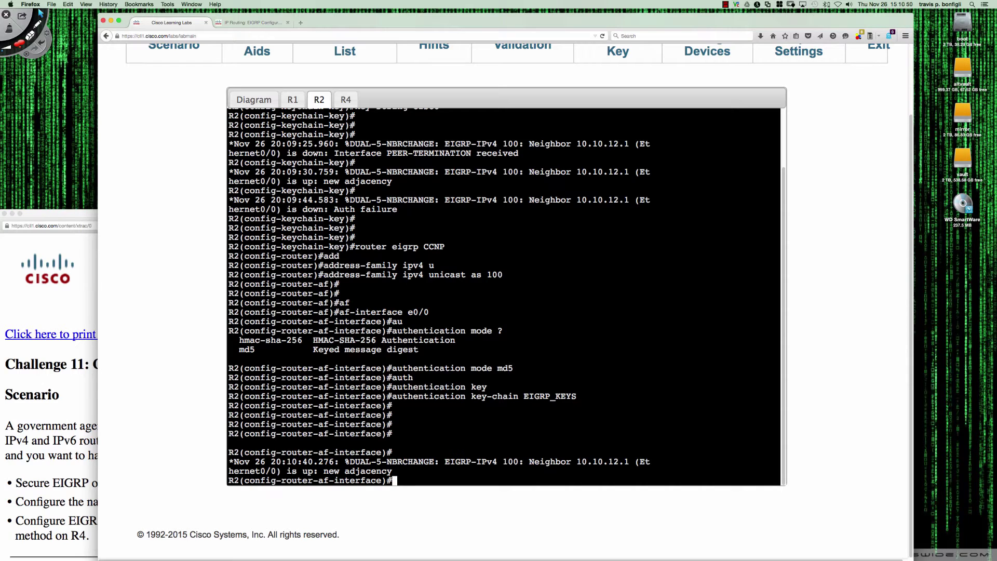
key("Return")
key("Return")
type("exit")
key("Return")
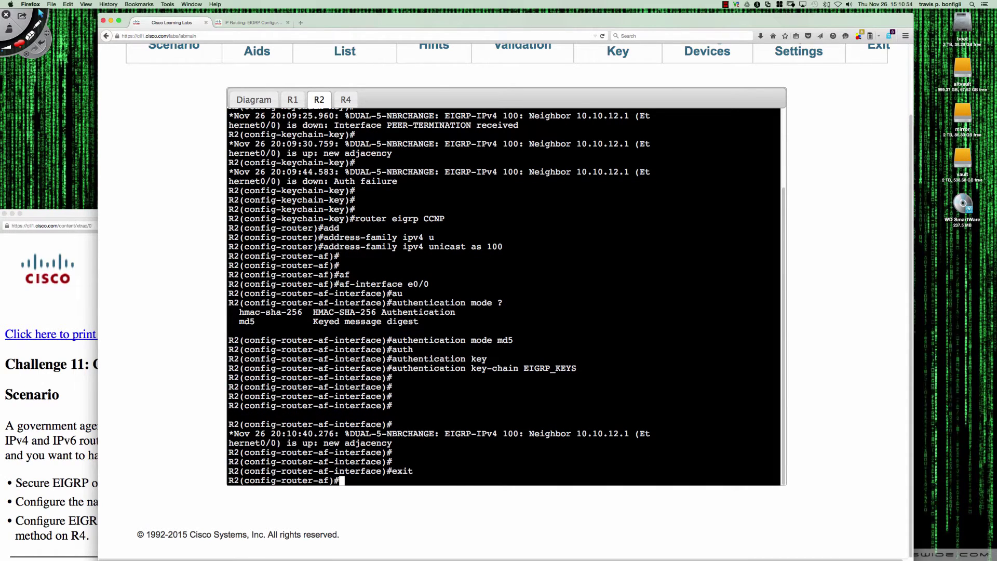
Move to R2's IPv6 unicast address family AS 200 and its af-interface e0/0.
type("exit")
key("Return")
type("add")
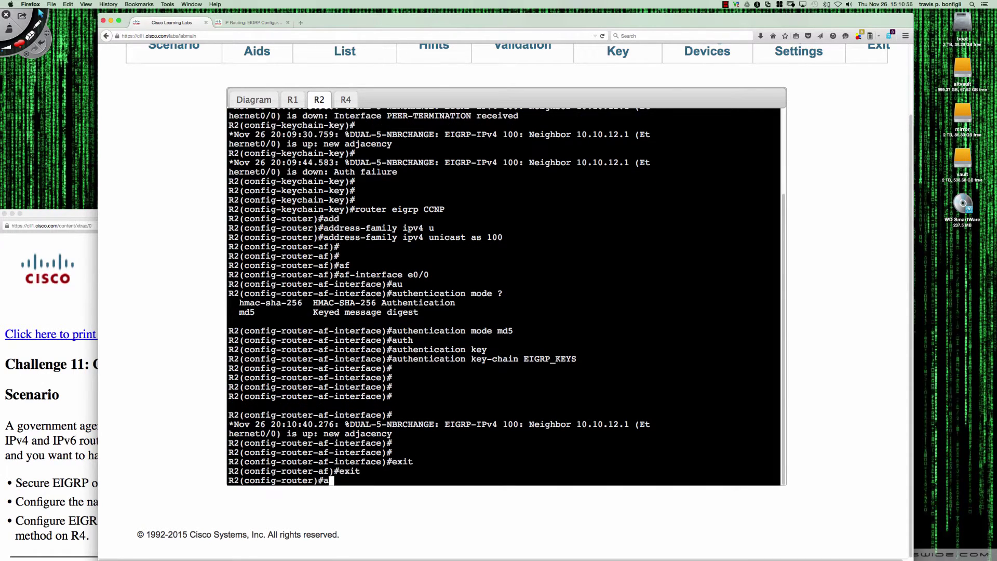
key("Tab")
type("ipv6 uni")
key("Tab")
type("as 200")
key("Return")
key("Return")
key("Return")
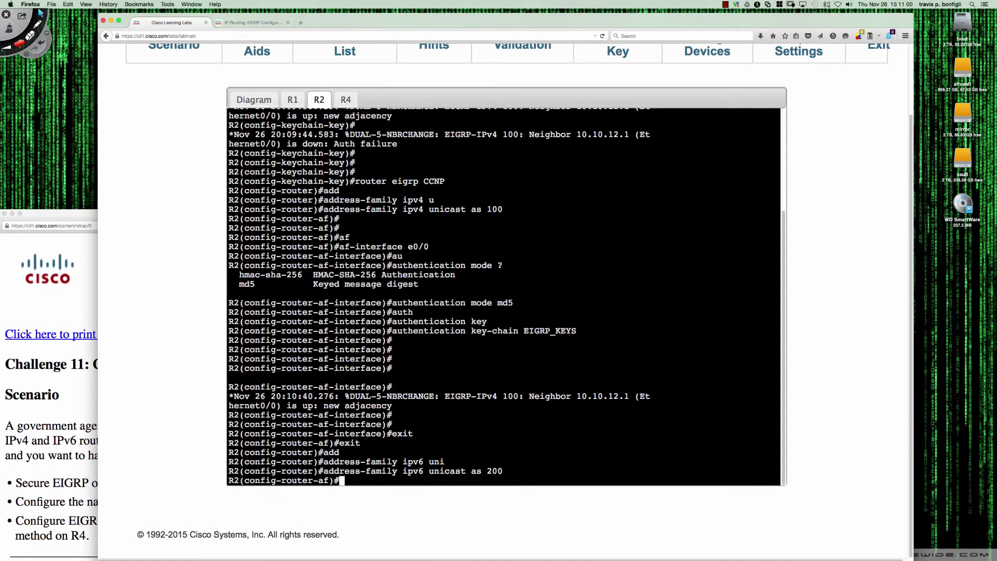
type("af")
key("Tab")
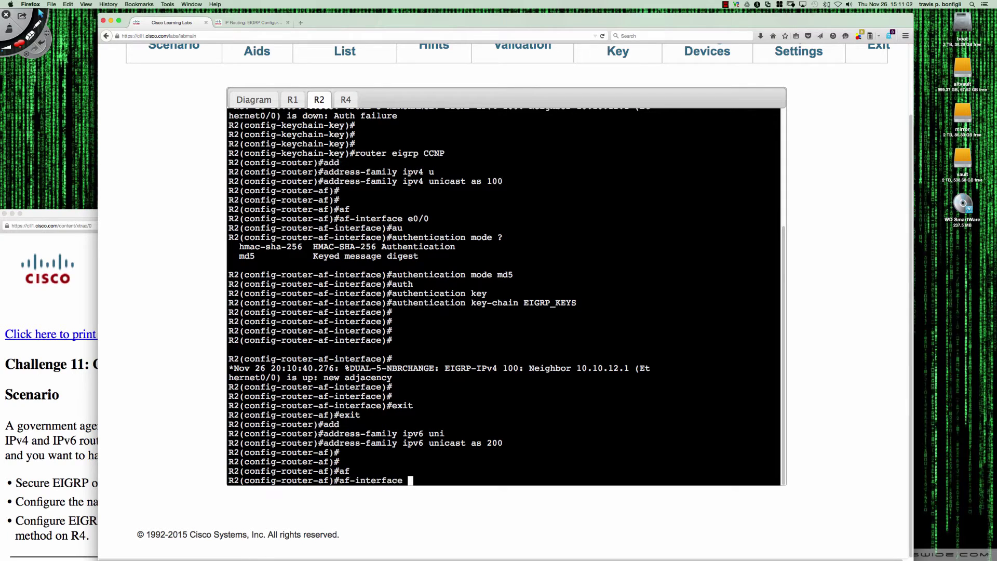
type("e0/0")
key("Return")
Apply MD5 authentication and key chain EIGRP_KEYS to IPv6 e0/0 using recalled commands.
key("Up")
key("Up")
key("Up")
key("Up")
key("Up")
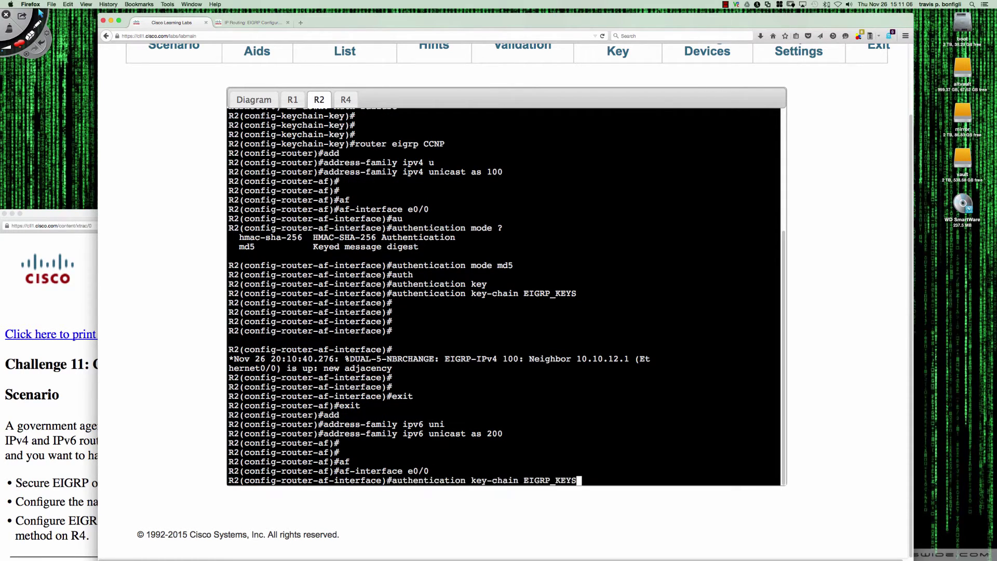
key("Up")
key("Return")
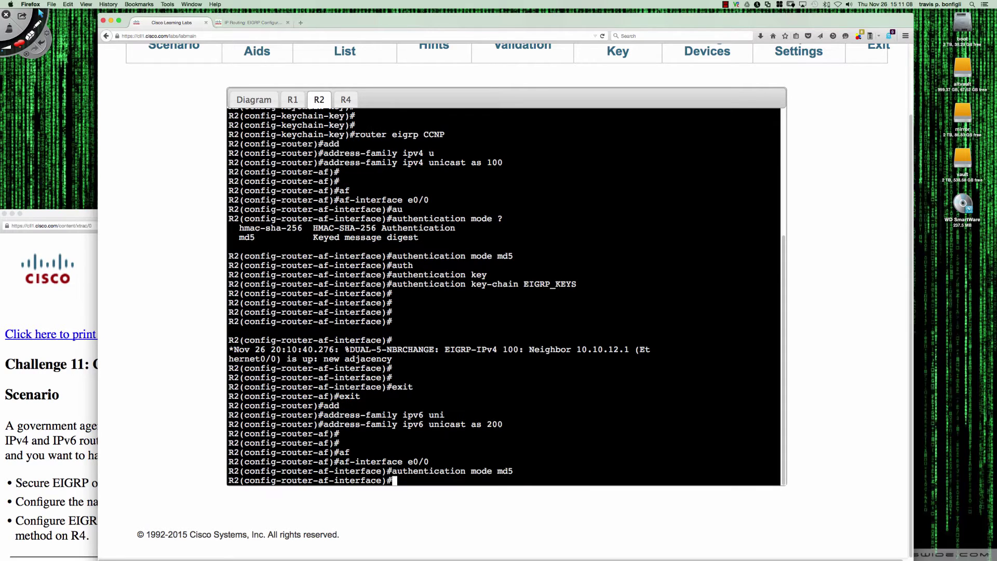
key("Up")
key("Up")
key("Up")
key("Up")
key("Up")
key("Up")
key("Return")
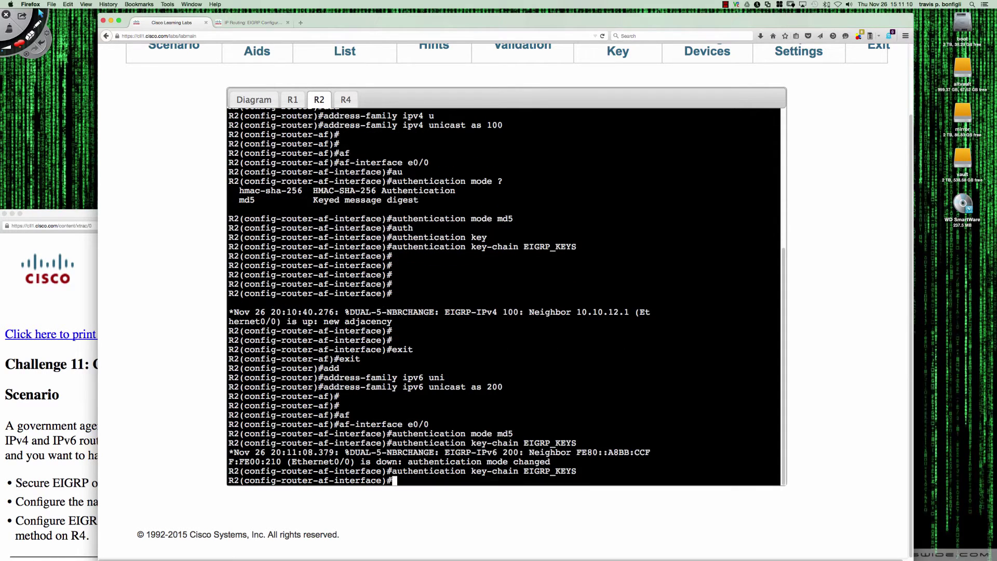
key("Return")
key("Return")
key("Return")
key("Return")
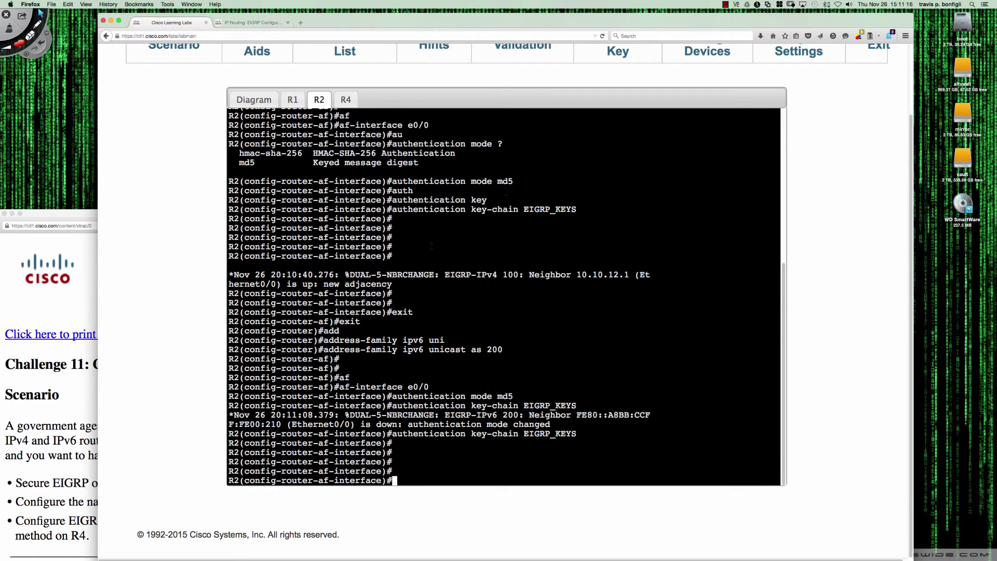
Show R2's IPv6 EIGRP neighbours with 'do sh ipv6 eigrp neigh', finding the list empty.
type("do sh ipv6 eigrp neigh")
key("Return")
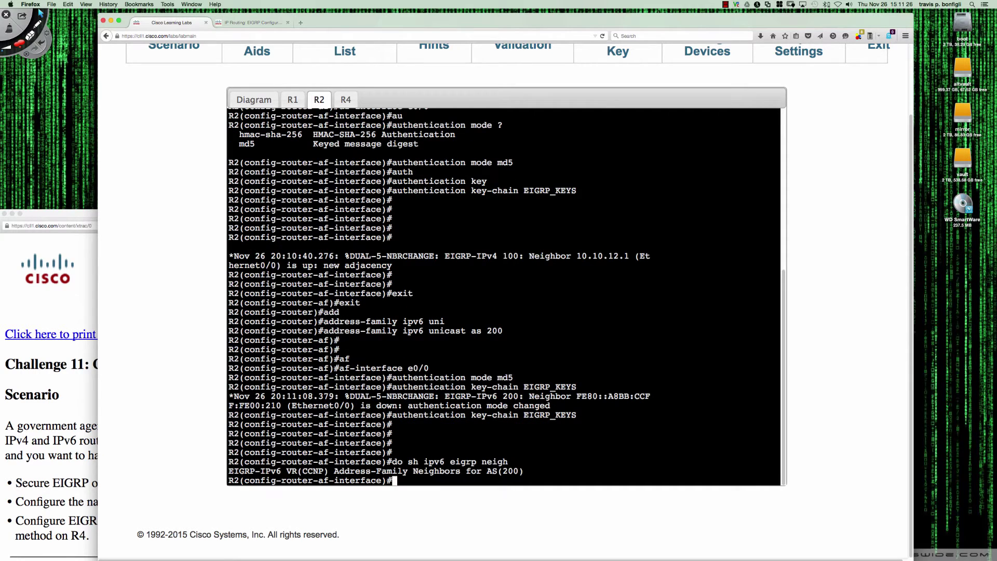
On R1, list IPv6 EIGRP neighbours, which show only Et0/0 and Et0/2.
left_click(289, 101)
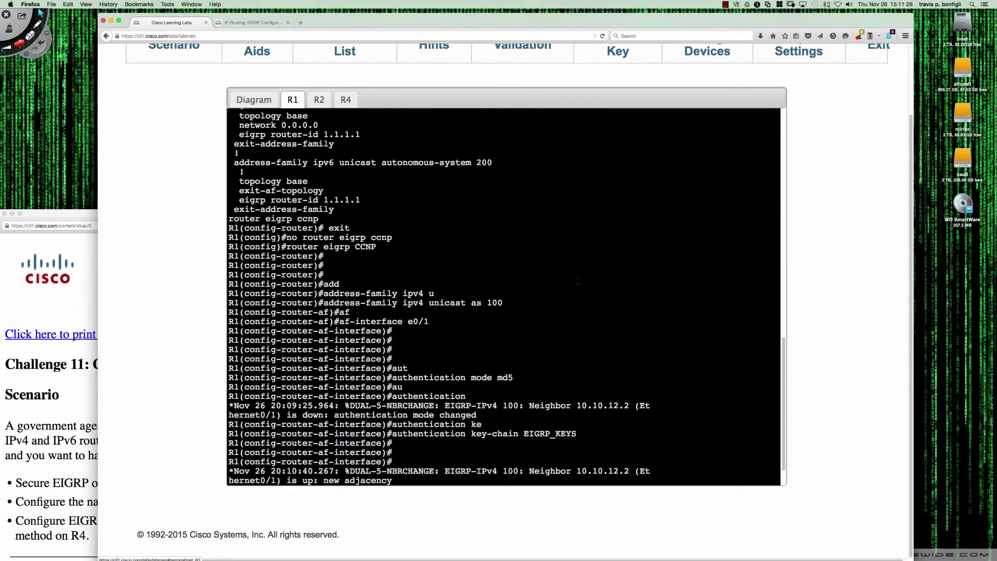
key("Return")
key("Return")
key("Return")
key("Return")
key("Return")
type("do sh ipv6 eig")
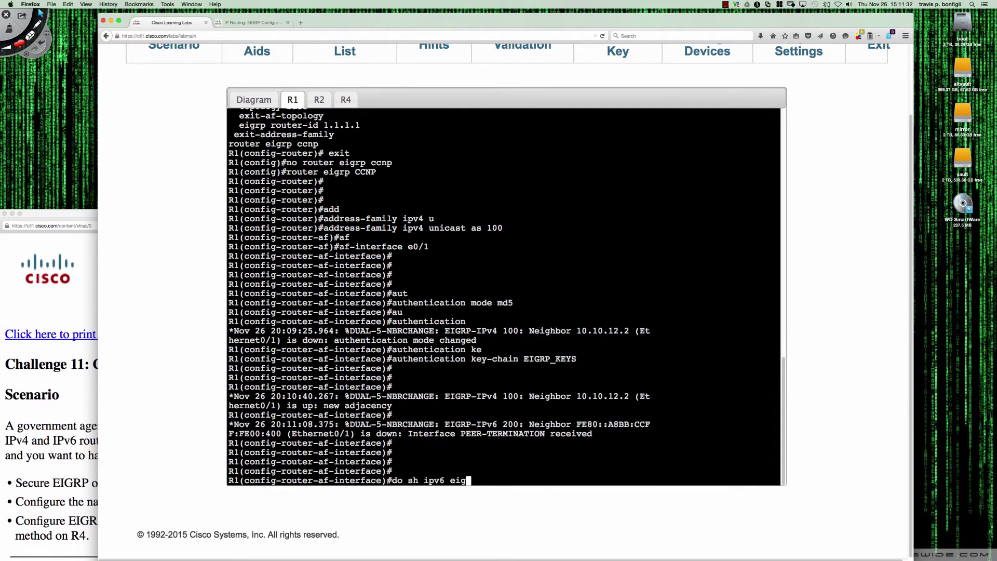
type("rp neigh")
key("Return")
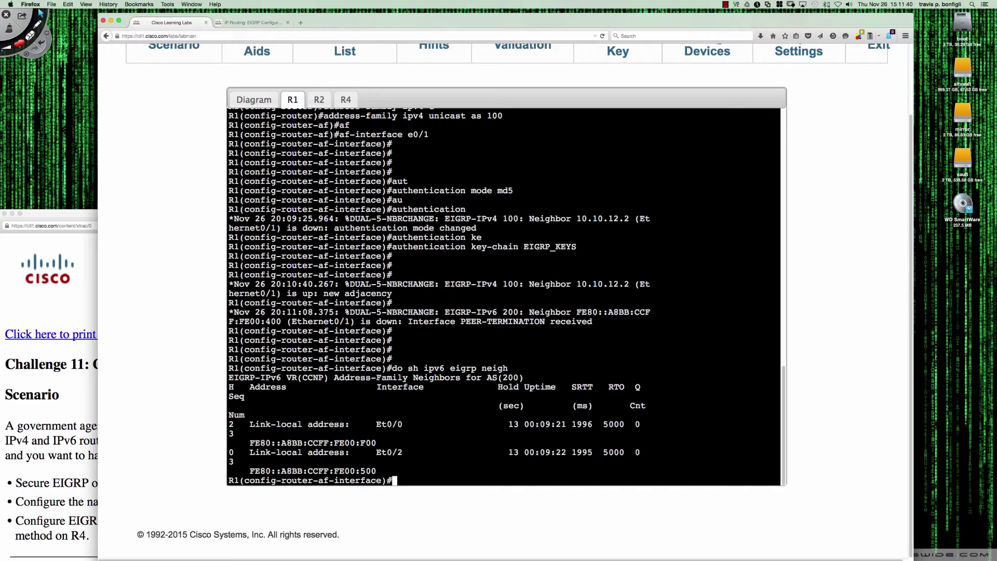
Exit the IPv4 interface configuration and start the IPv6 unicast address-family command.
key("Return")
key("Return")
key("Return")
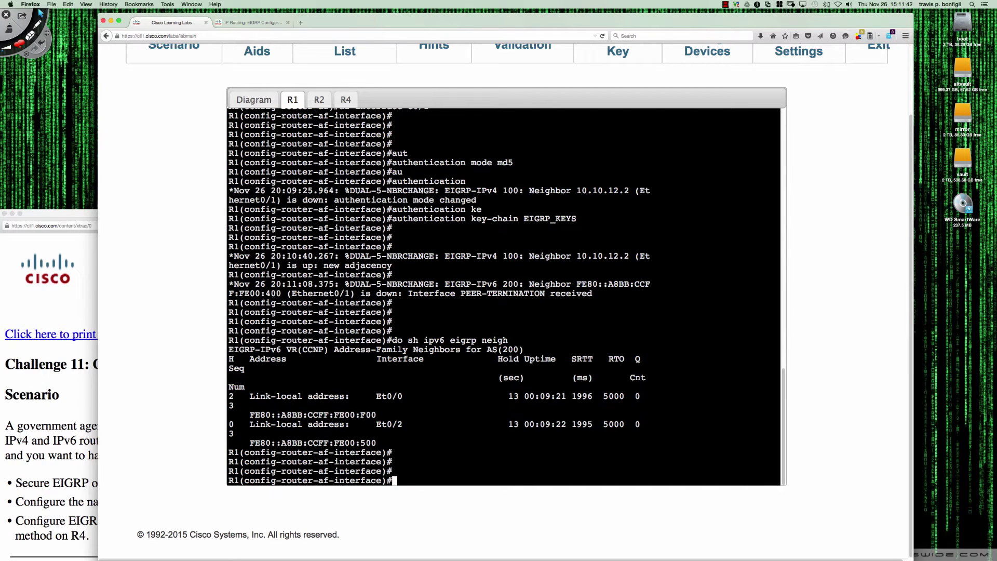
type("e")
type("exit")
key("Return")
type("add")
key("Tab")
type("ipv6 uni")
key("Tab")
Under IPv6 AS 200, give R1's af-interface e0/1 MD5 authentication with key chain EIGRP_KEYS.
type("as 200")
key("Return")
type("af)#af")
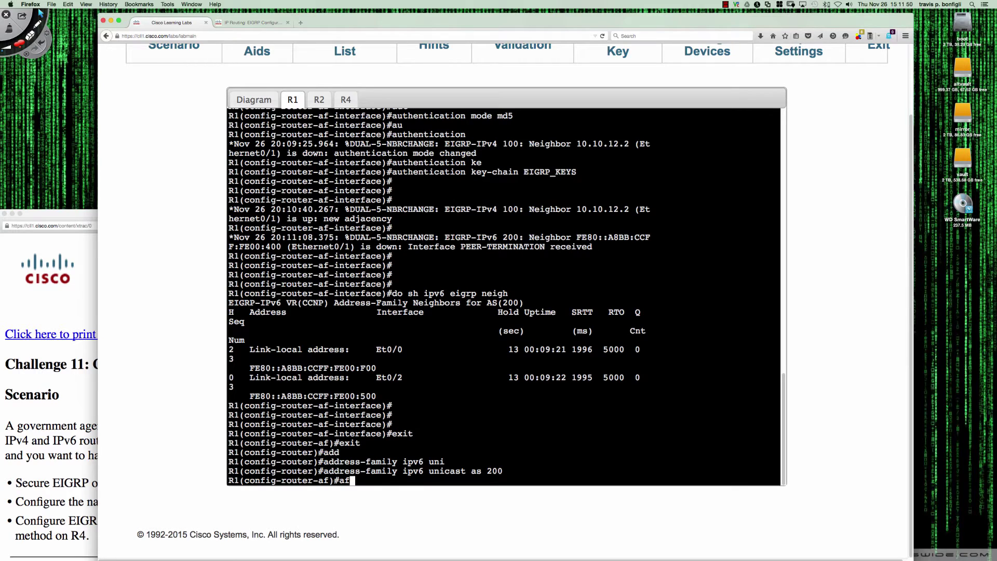
type("-in")
key("Tab")
type("e0/1")
key("Return")
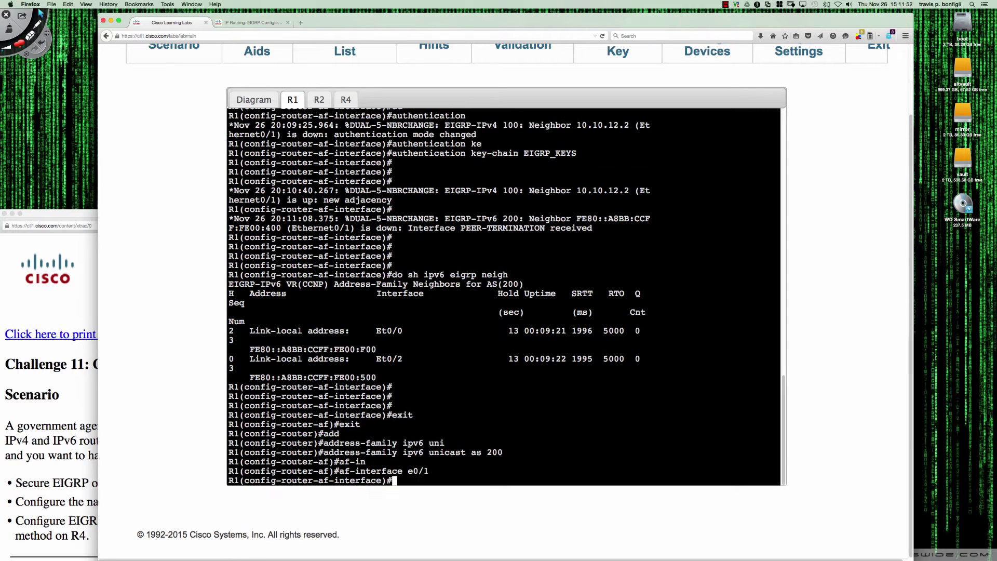
type("authentication mode md5")
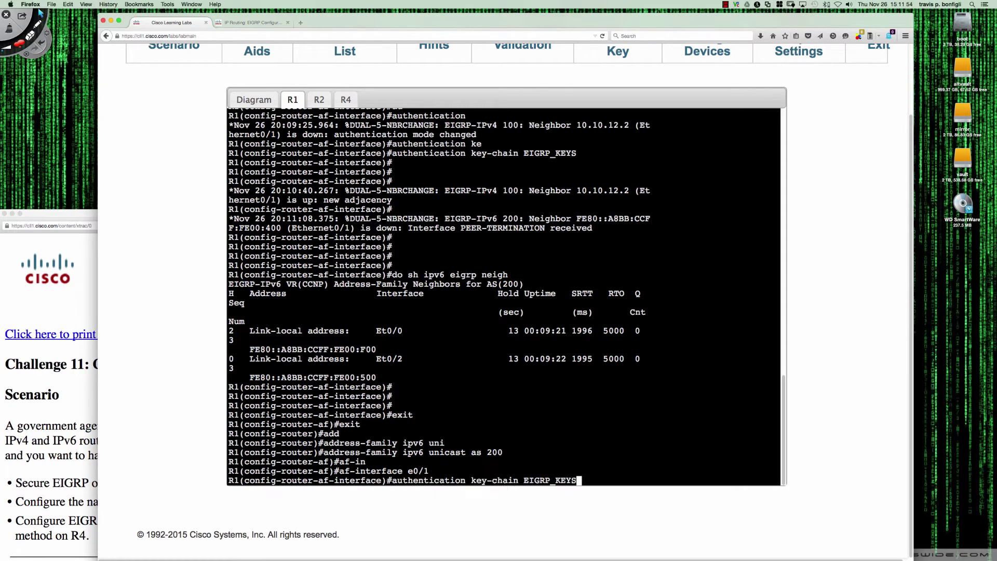
key("Return")
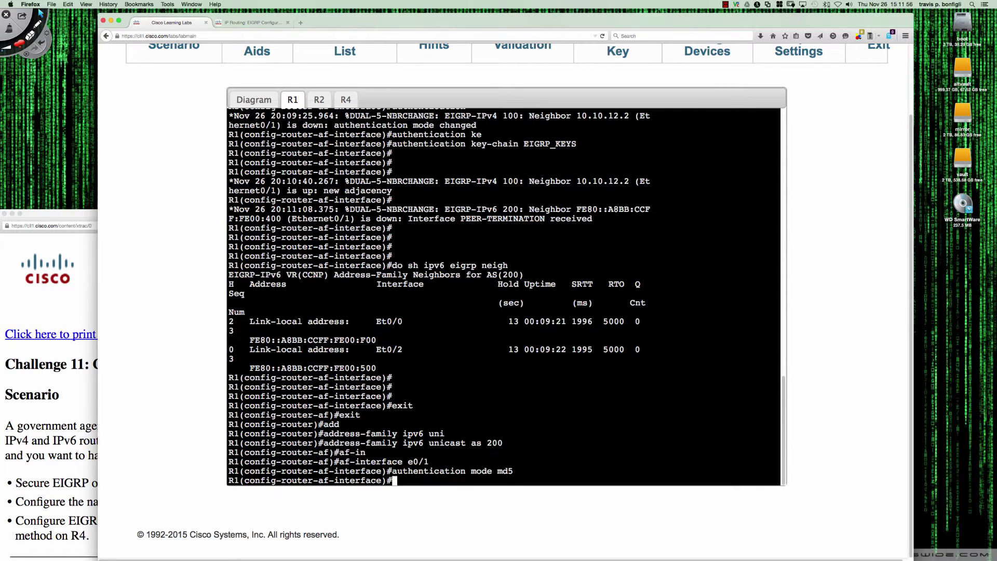
key("Up")
key("Up")
key("Up")
key("Up")
key("Up")
key("Up")
key("Up")
key("Up")
key("Up")
key("Up")
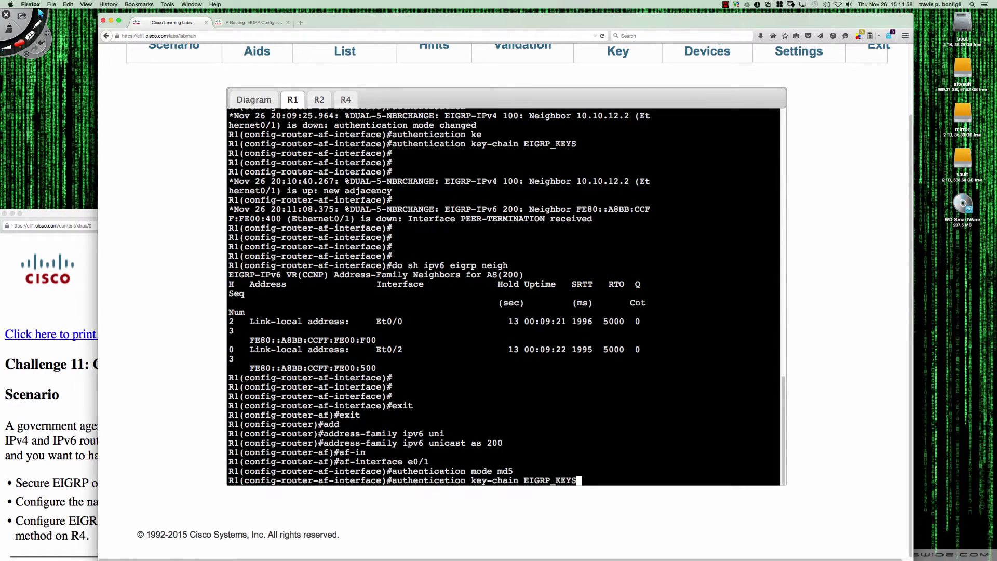
key("Return")
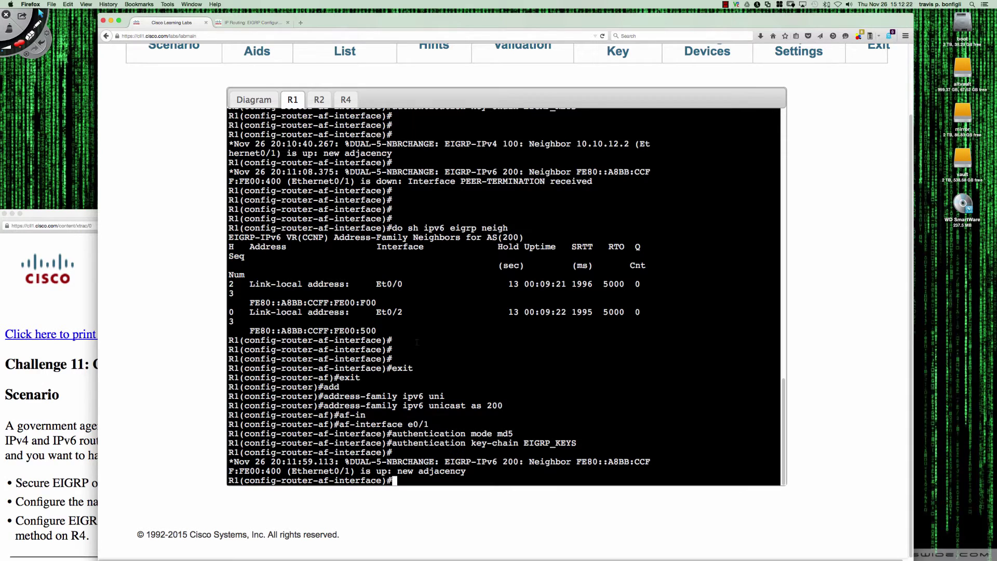
left_click(93, 400)
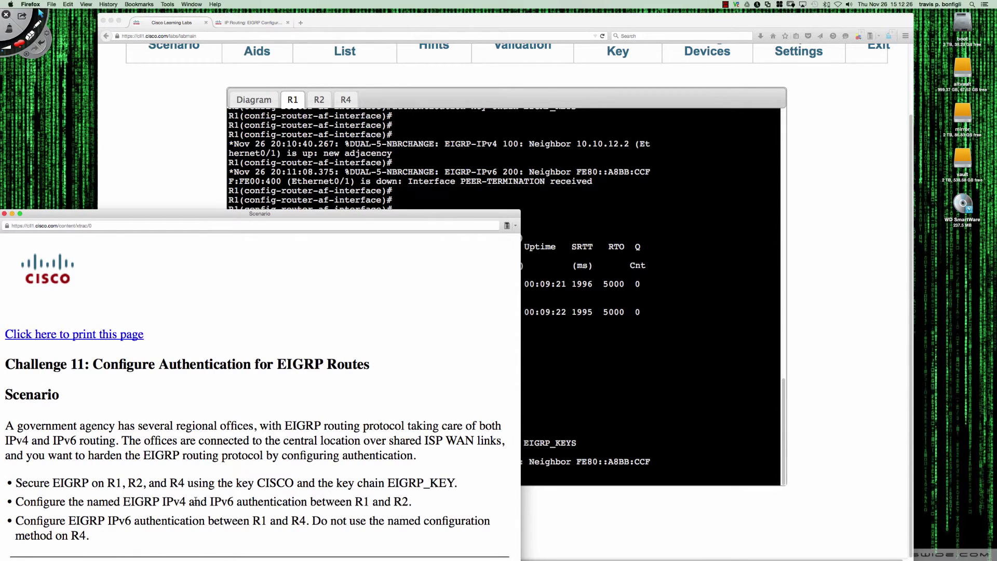
left_click_drag(294, 501, 477, 484)
left_click(49, 482)
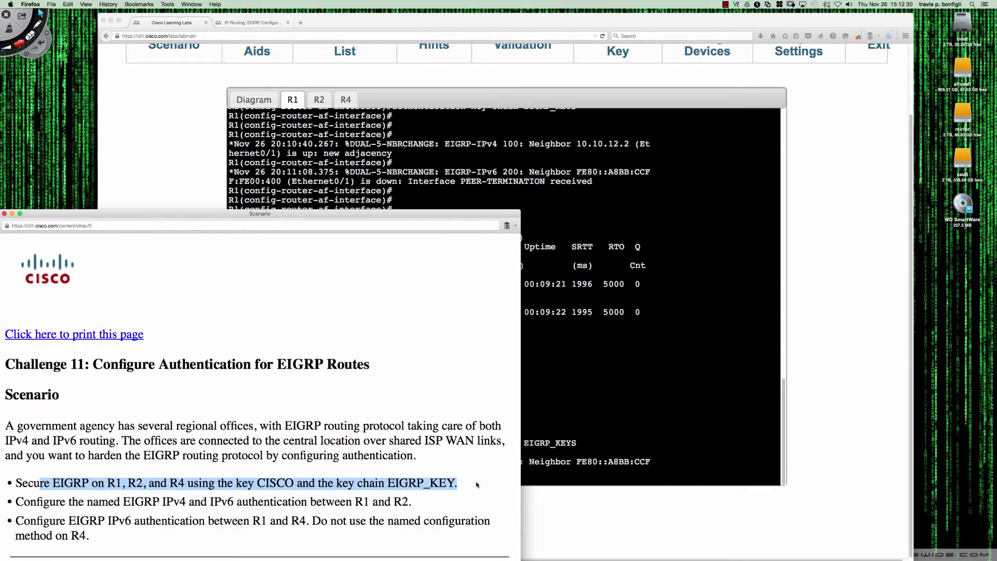
left_click_drag(412, 501, 141, 534)
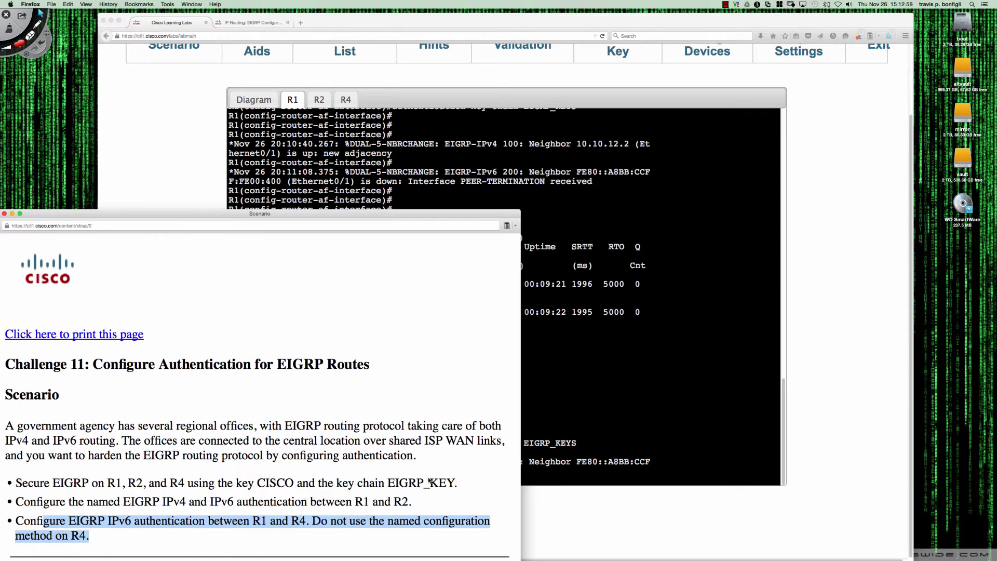
left_click(592, 362)
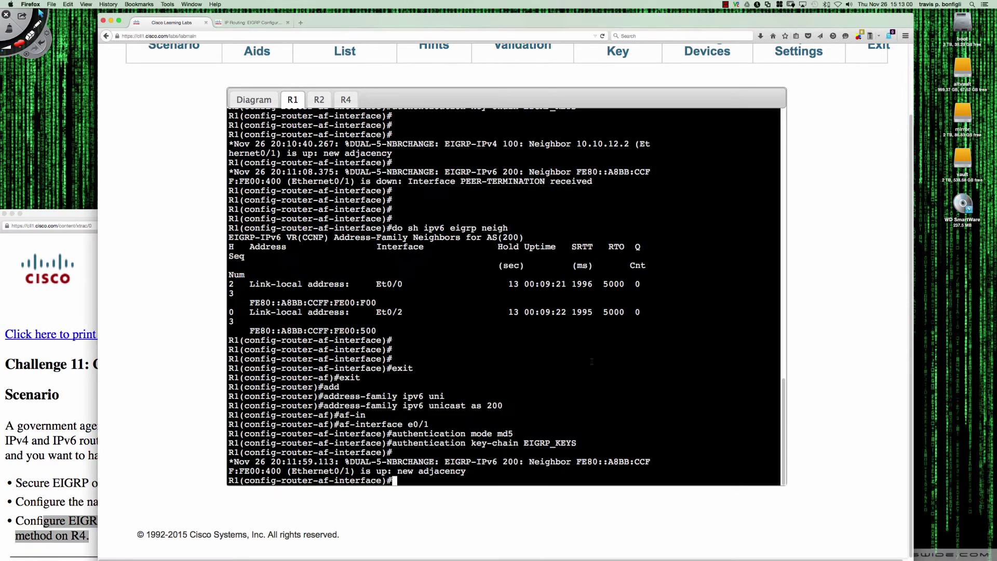
On R1, leave e0/1 and enter IPv6 af-interface e0/0, checking the diagram along the way.
key("Return")
key("Return")
key("Return")
key("Return")
key("Return")
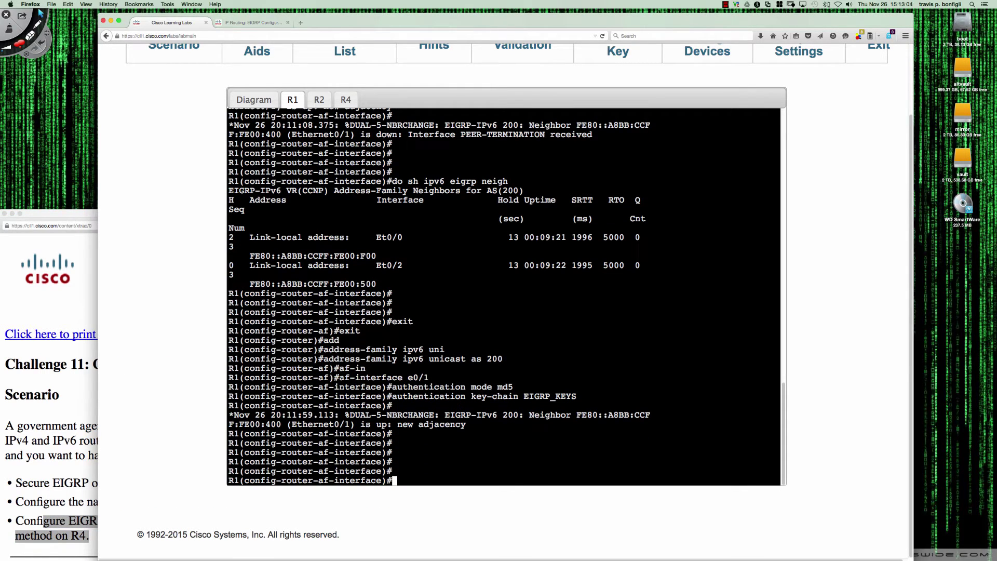
type("exit")
key("Return")
type("af)#a")
key("Tab")
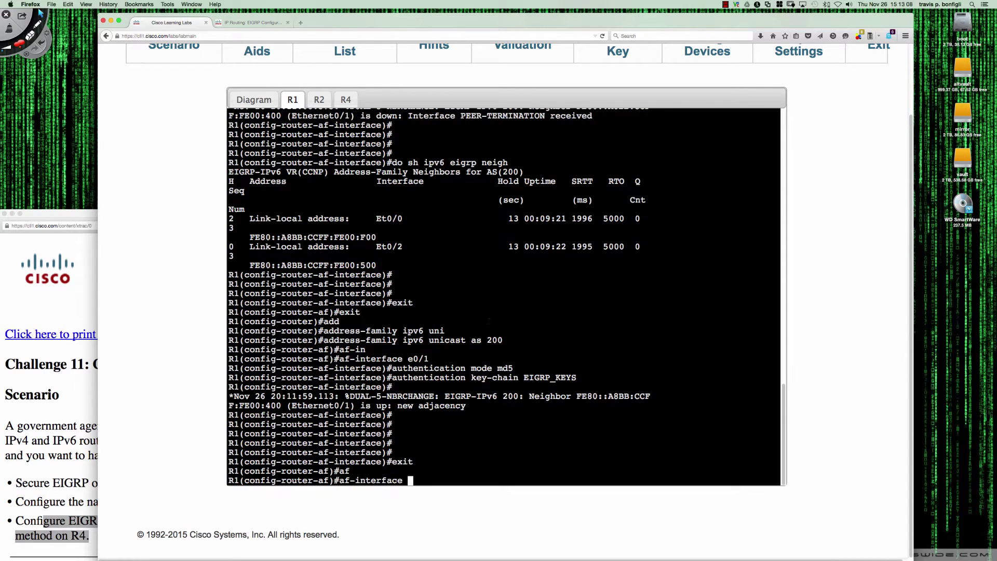
left_click(257, 99)
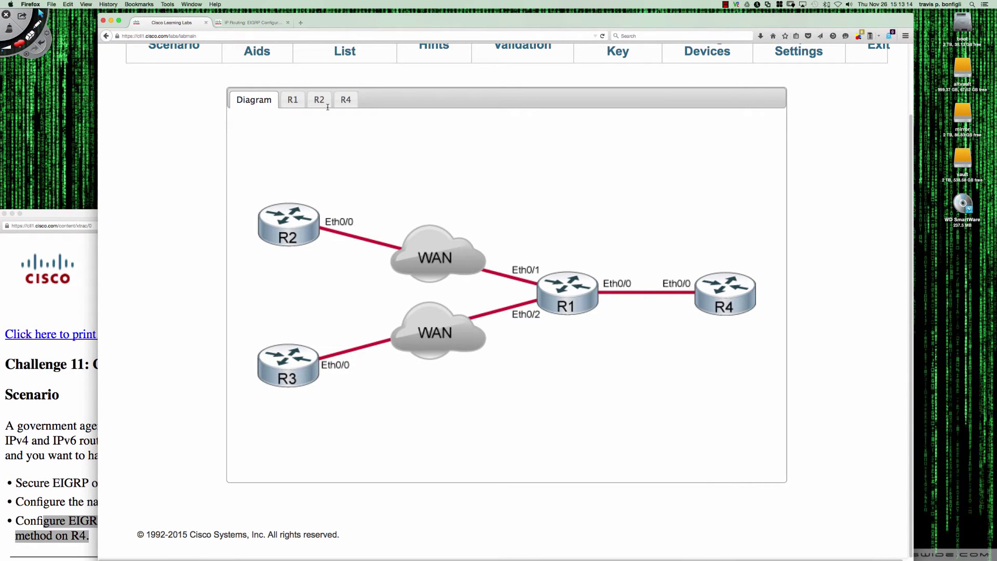
left_click(288, 103)
type("e0/0")
key("Return")
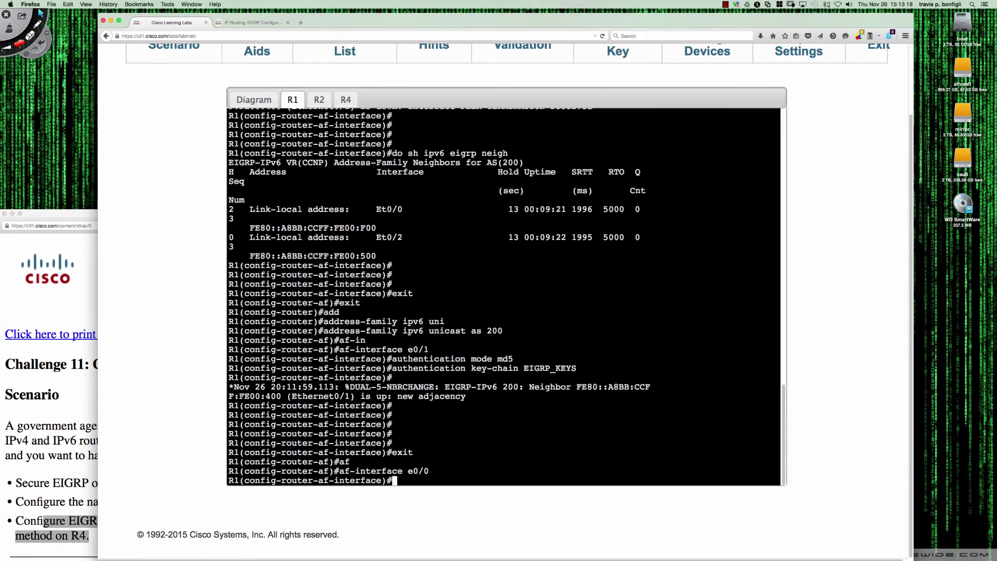
Apply key chain EIGRP_KEYS and MD5 authentication mode to IPv6 e0/0.
type("authentication key-chain EIGRP_KEYS")
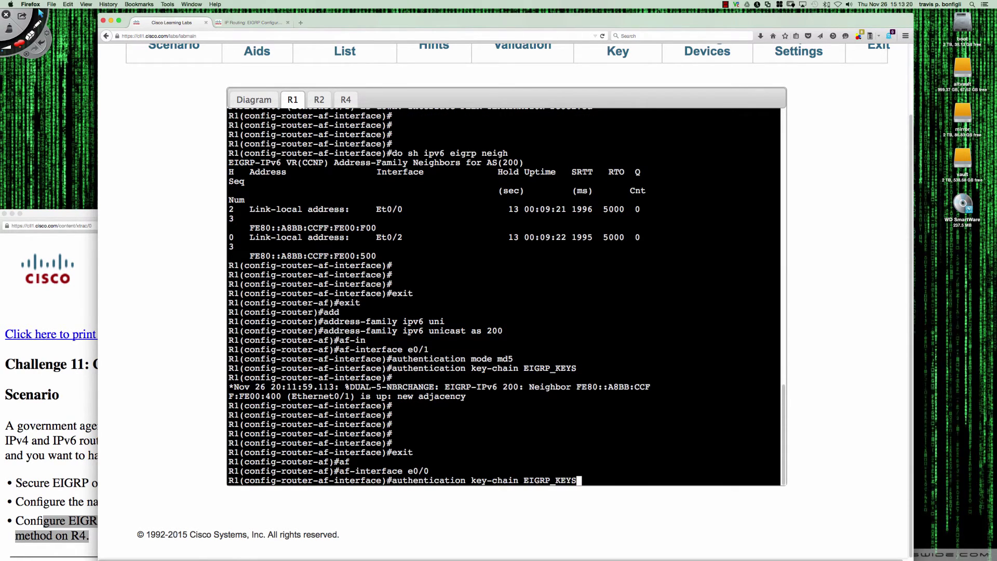
key("Return")
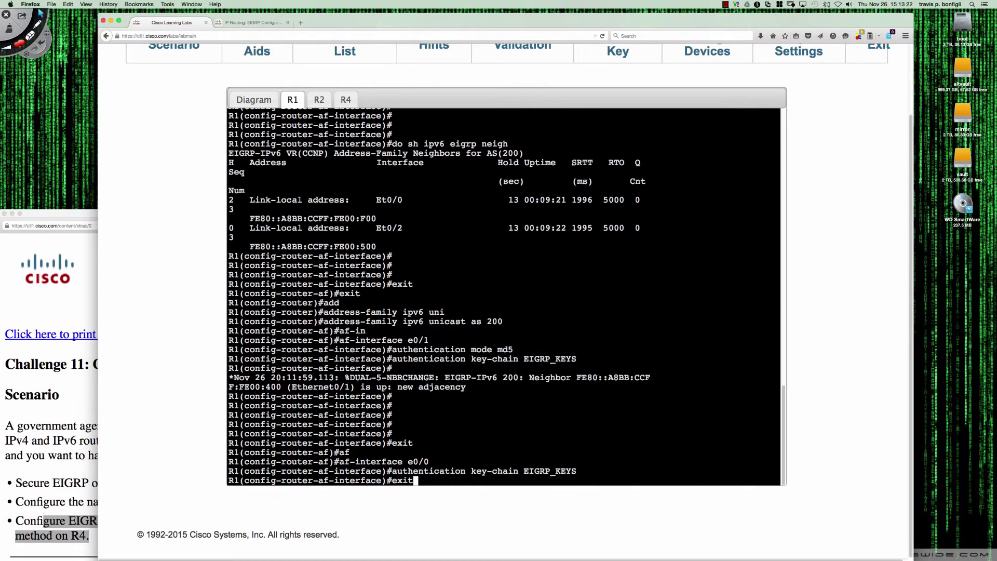
type("authentication key-chain EIGRP_KEYS")
key("Up")
key("Up")
key("Up")
key("Up")
key("Up")
key("Up")
key("Return")
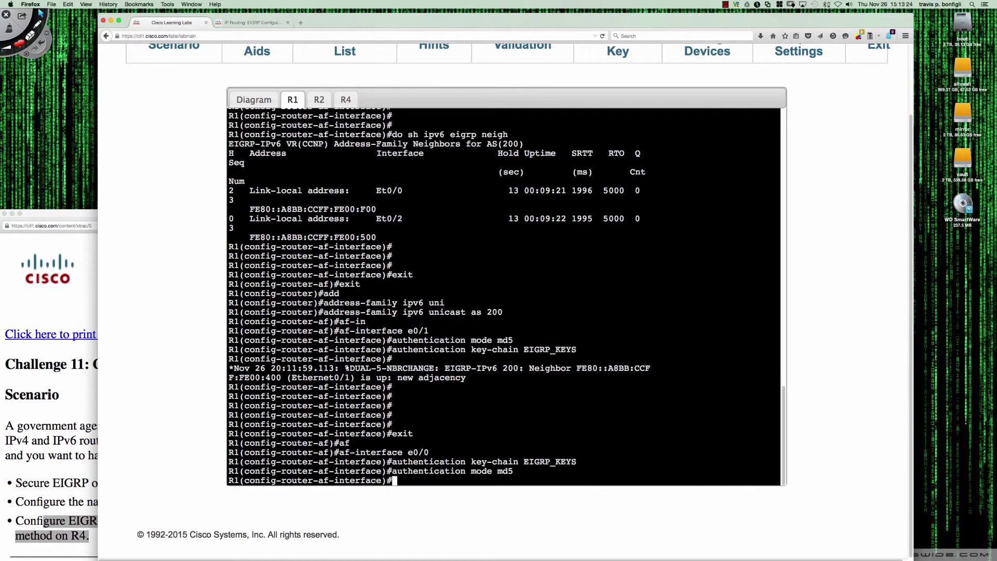
key("Return")
key("Return")
key("Return")
key("Return")
key("Return")
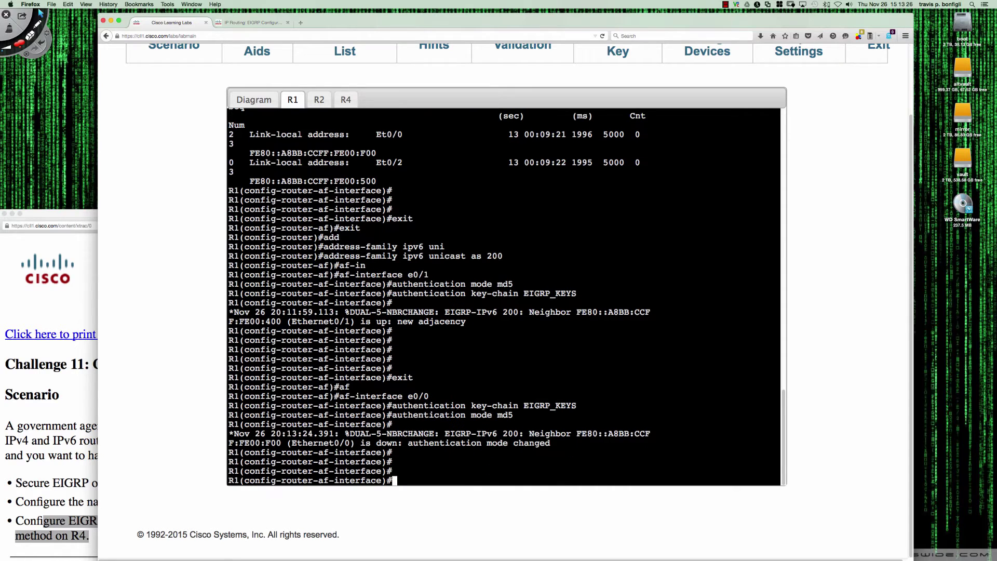
Exit configuration mode and show IPv6 EIGRP neighbors, now only Et0/1 and Et0/2.
type("end")
key("Return")
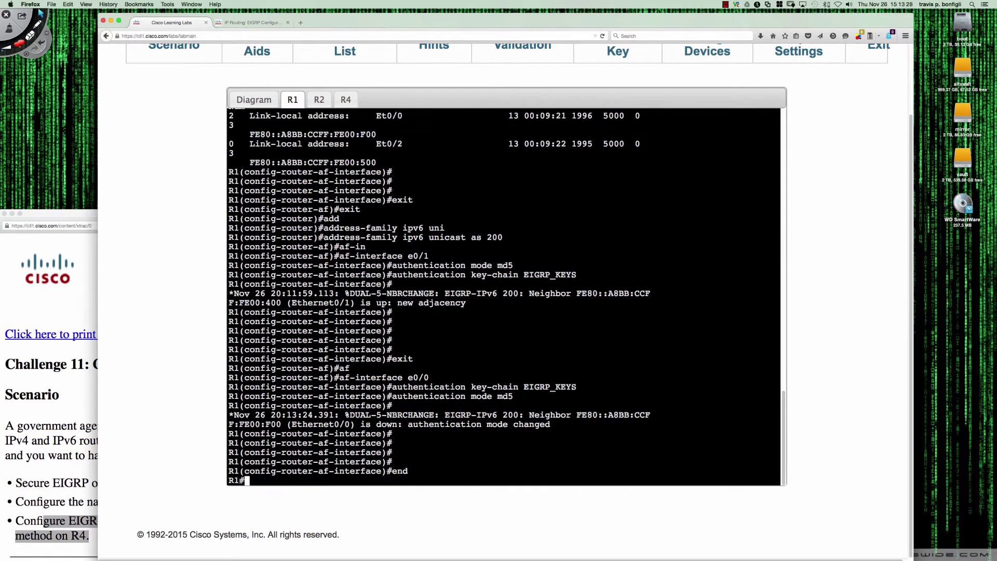
key("Return")
key("Return")
key("Return")
key("Return")
type("sh ipv6 eigpr nie")
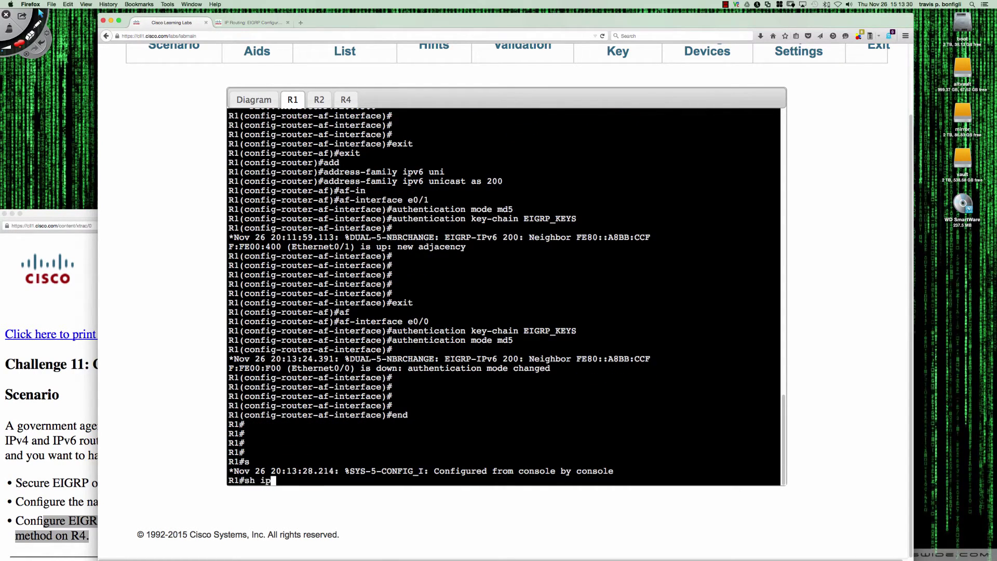
key("BackSpace")
key("BackSpace")
key("BackSpace")
key("BackSpace")
key("BackSpace")
key("BackSpace")
type("rp neigh")
key("Return")
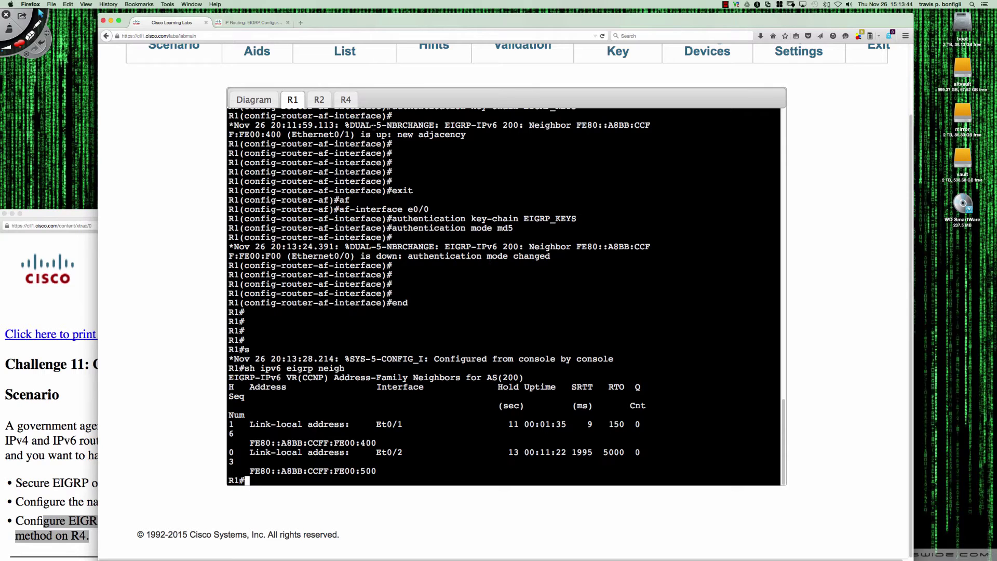
On R4's console, run 'do sh run | sec eigrp' to list its EIGRP 100 and IPv6 200 configuration.
left_click(346, 99)
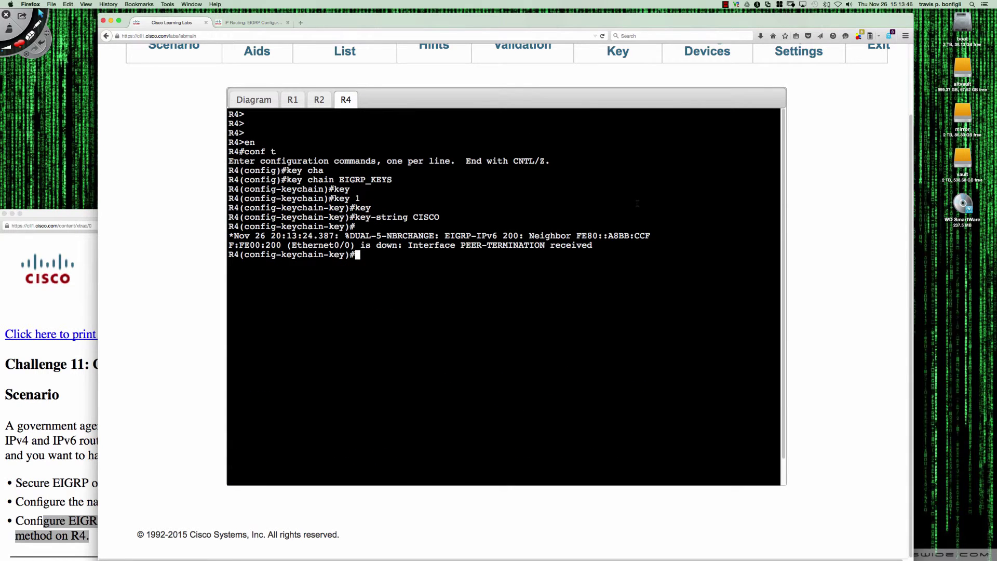
key("Return")
key("Return")
key("Return")
type("do sh run")
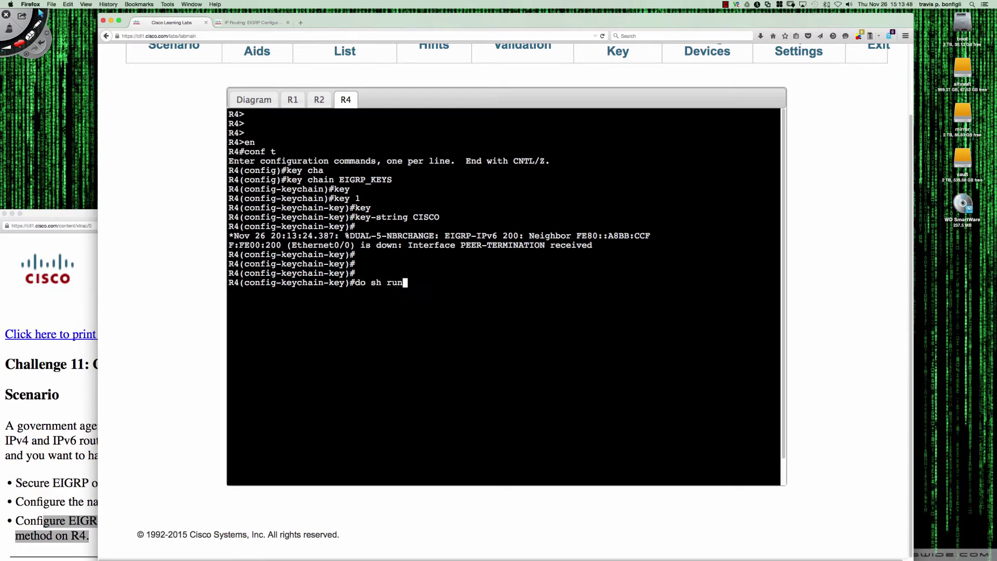
type(" | sec eigrp")
key("Return")
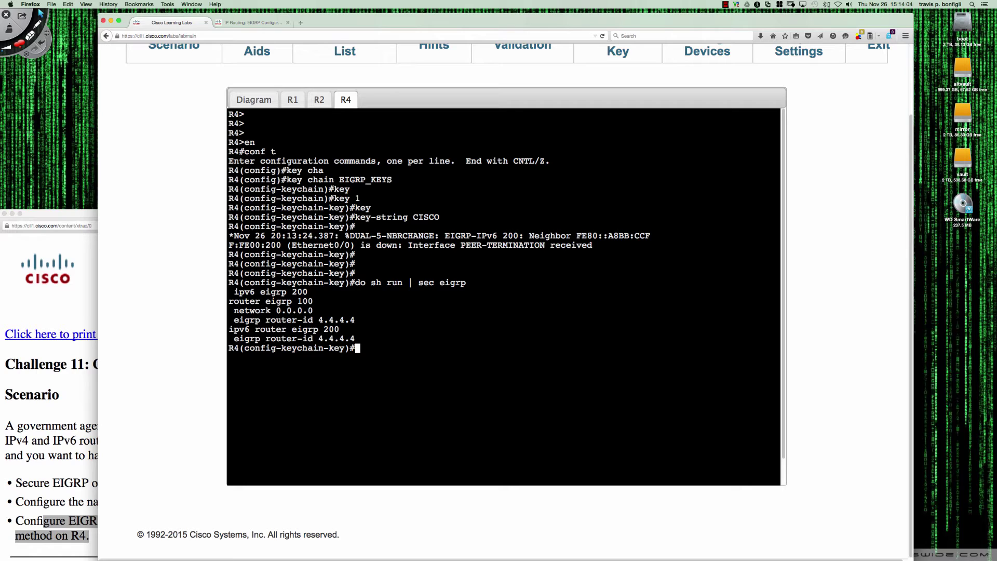
key("Return")
key("Return")
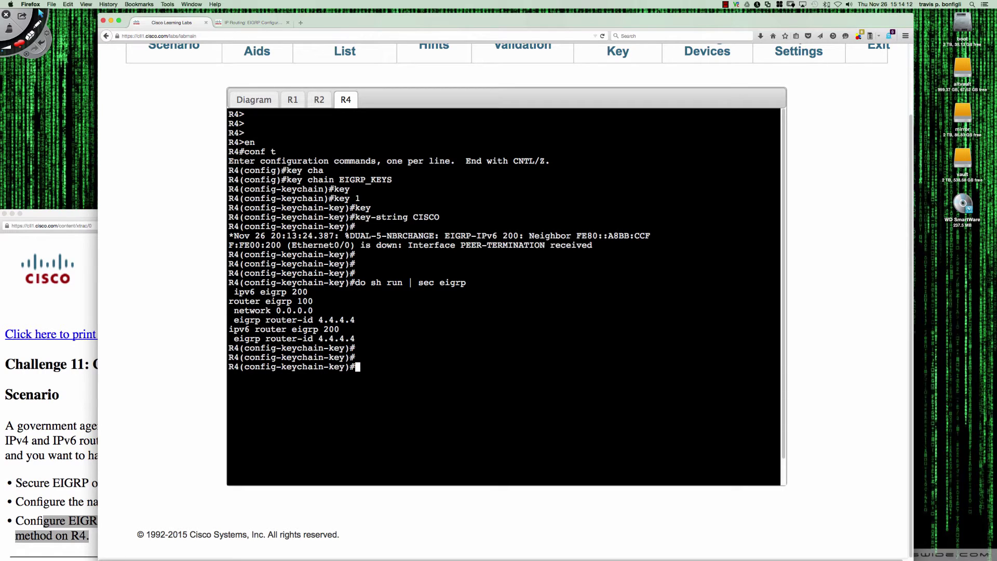
On R4's Ethernet0/0, apply 'ip authentication mode eigrp 100 md5'.
type("int e0/0")
key("Return")
type("ip auth")
key("Tab")
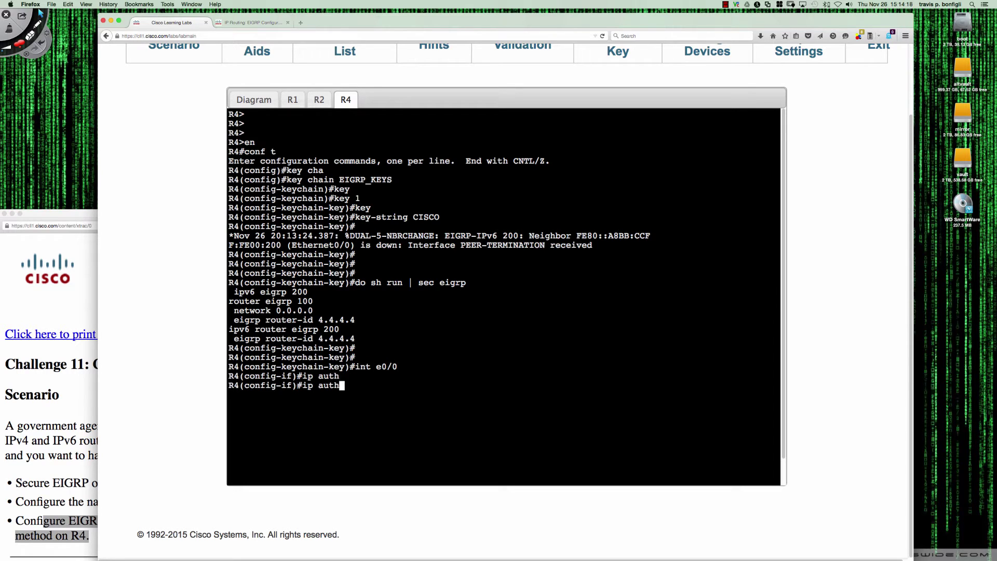
type("e")
key("Tab")
type("m")
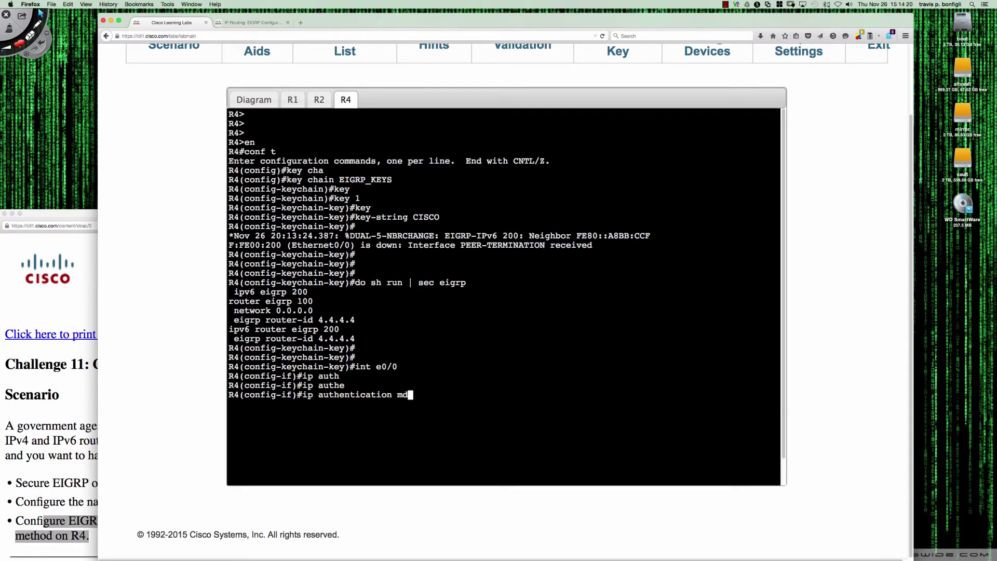
type("o")
key("Tab")
type("?")
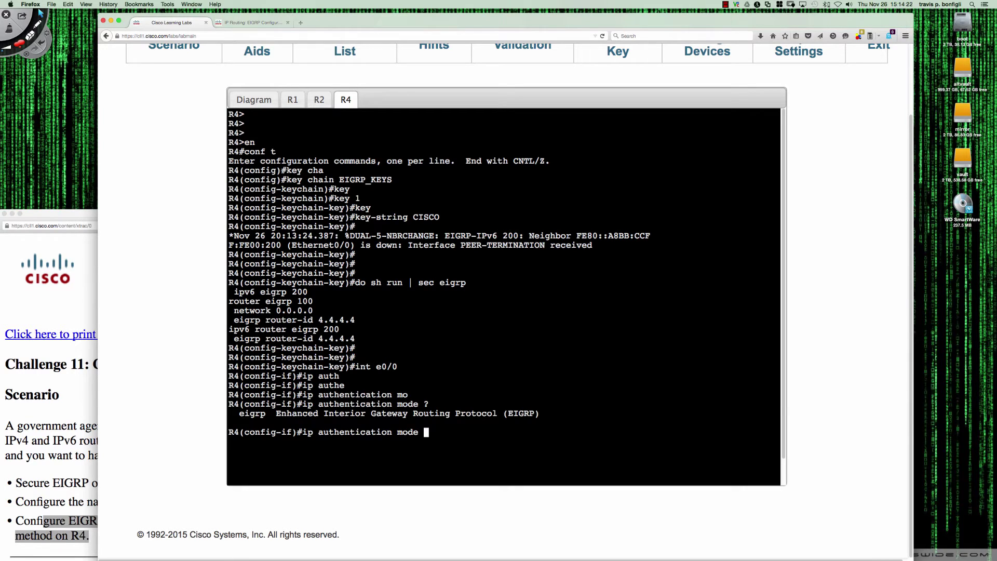
type("ei")
key("Tab")
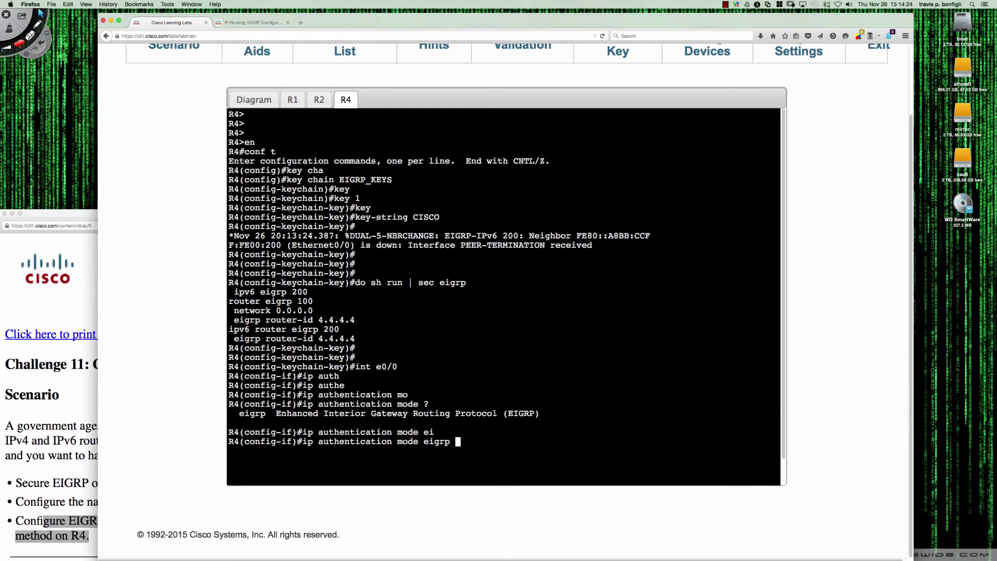
type("100 ?")
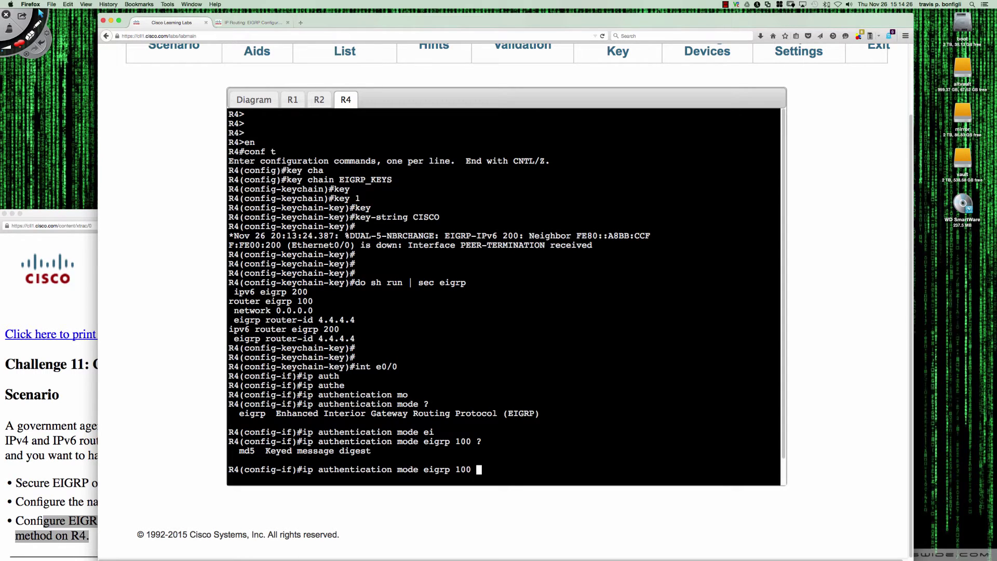
type("md5 ?")
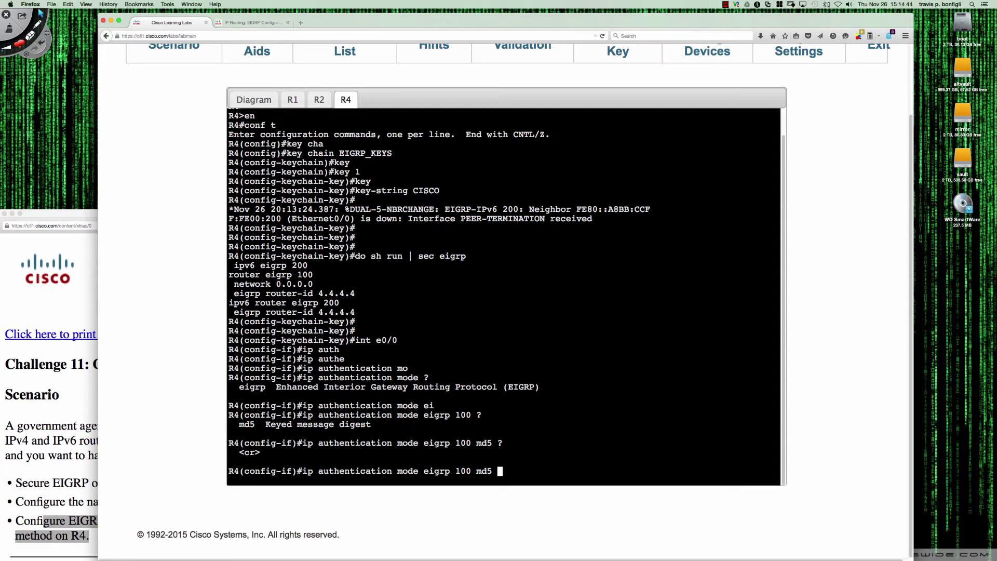
key("Return")
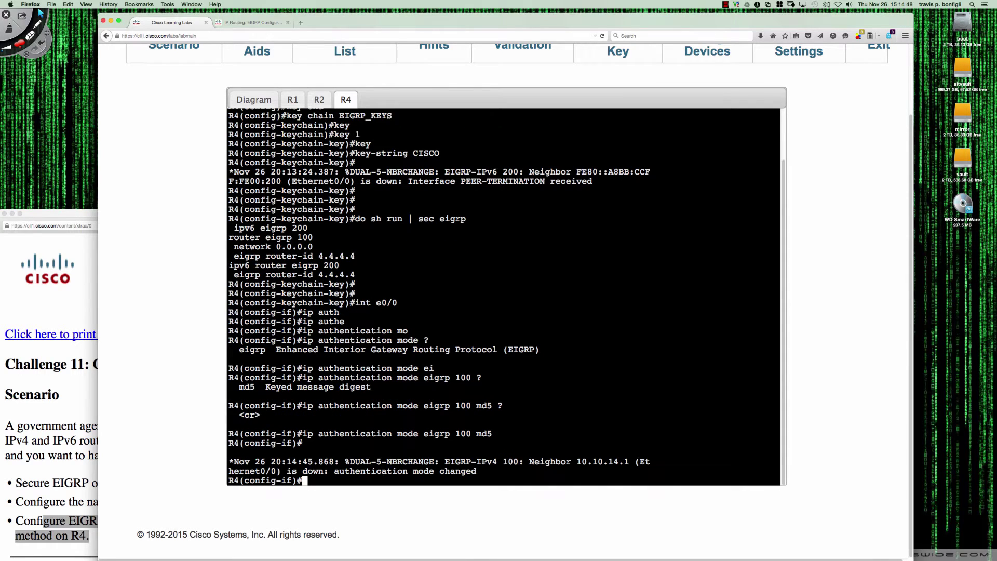
Display Ethernet0/0's running configuration with 'sh run int e0/0'.
key("Return")
key("Return")
key("Return")
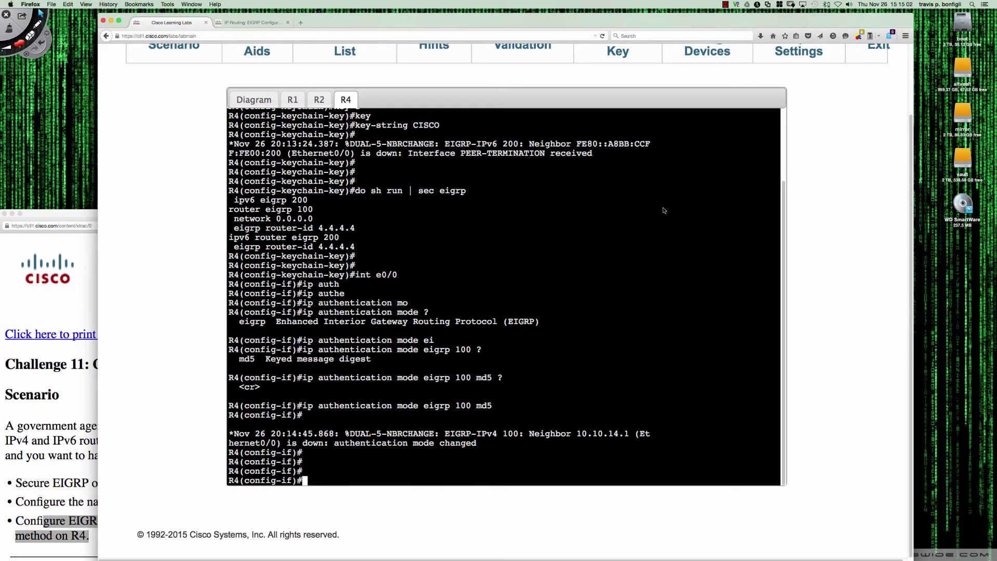
type("run int e0/0")
key("Return")
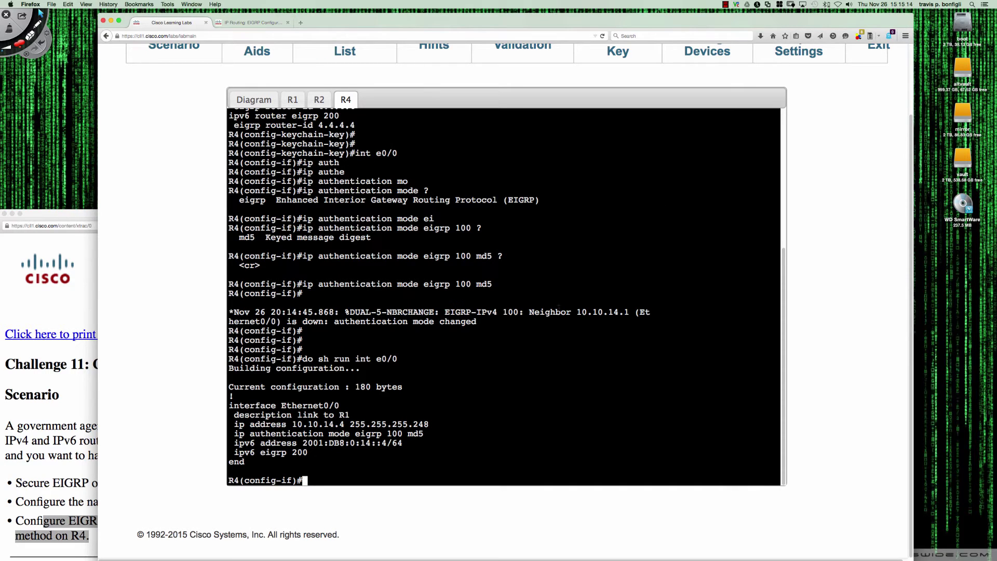
Copy the md5 authentication command and the neighbor 10.10.14.1 down log message.
mouse_move(235, 433)
left_mouse_down()
mouse_move(428, 431)
mouse_move(235, 437)
left_mouse_up()
key("super+c")
left_click_drag(339, 312, 481, 321)
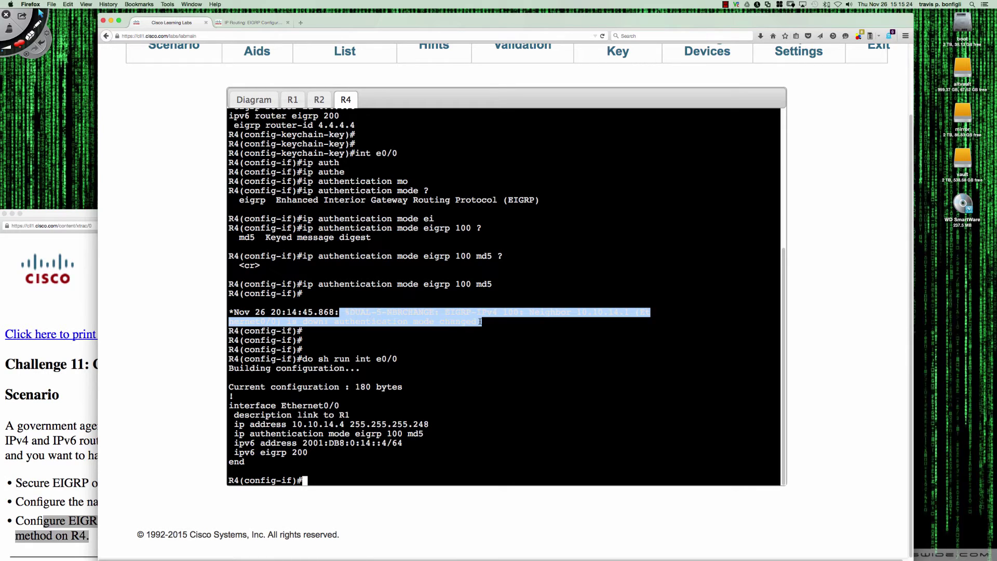
key("super+c")
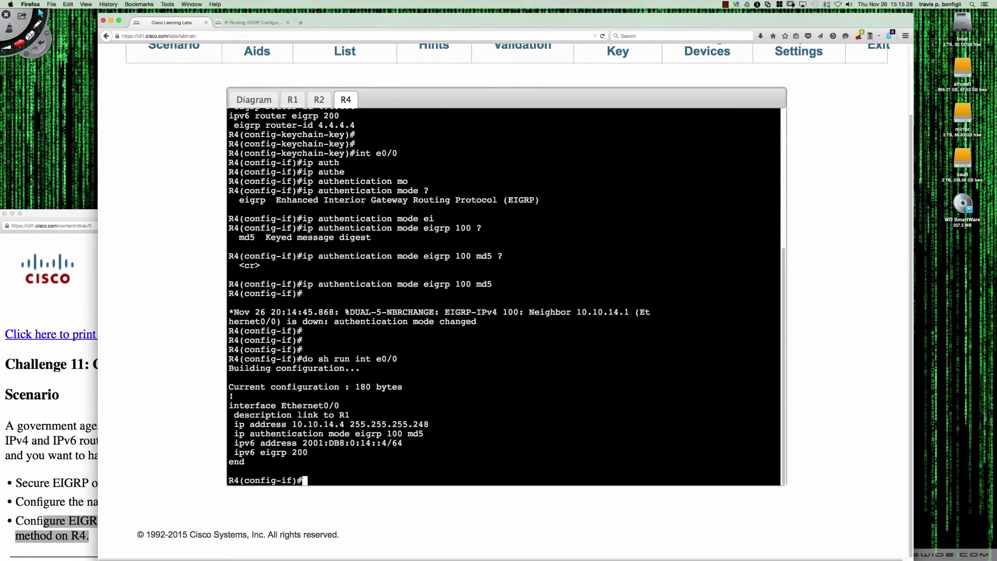
left_click_drag(498, 312, 475, 313)
left_click(473, 348)
Remove and reapply 'ip authentication mode eigrp 100 md5' to bring neighbor 10.10.14.1 back up.
left_click_drag(234, 434, 423, 433)
key("super+v")
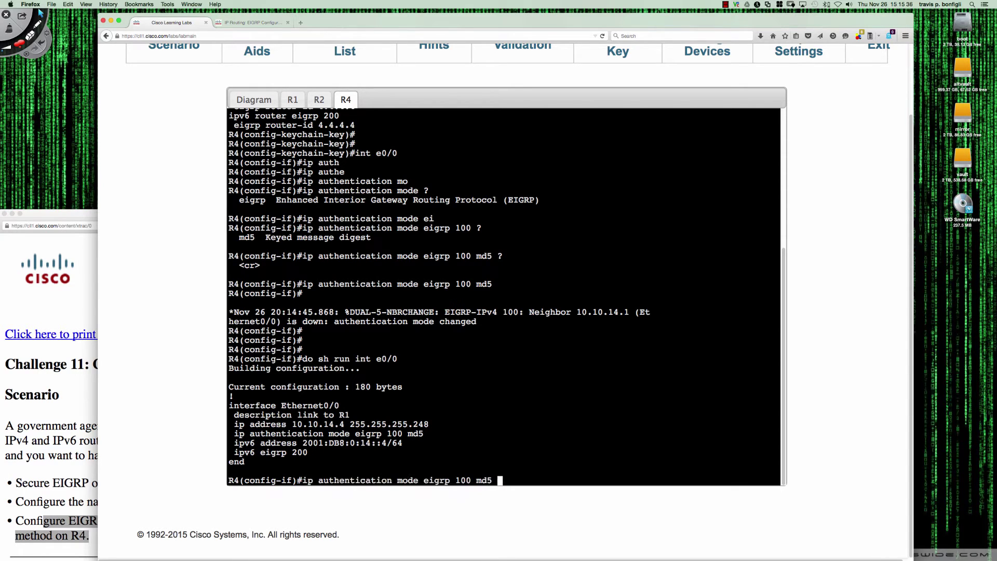
key("ctrl+a")
type("no")
key("Return")
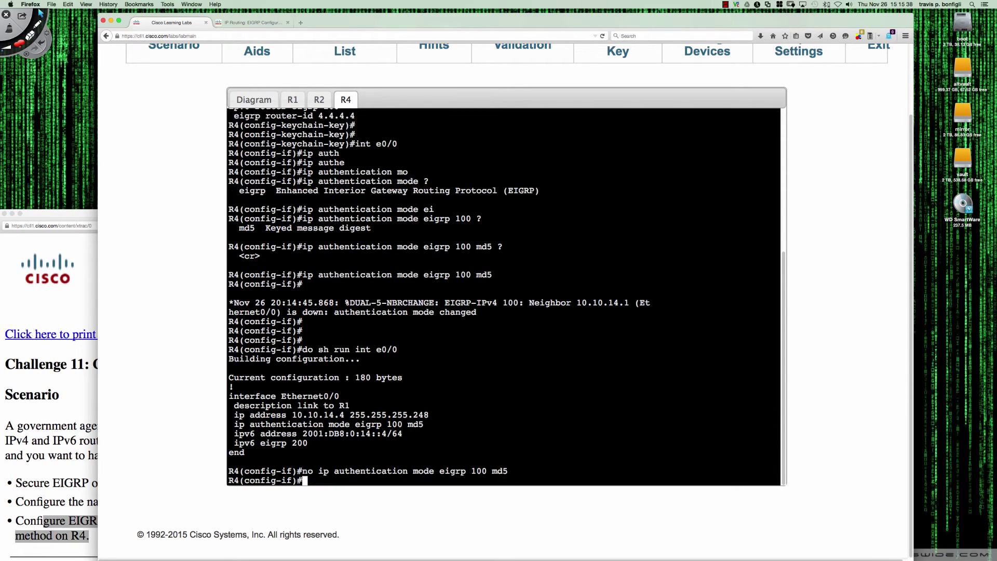
key("Up")
key("Up")
Add 'ipv6 authentication mode eigrp 100 md5' on Ethernet0/0.
key("Up")
key("Return")
key("Up")
key("ctrl+a")
key("Right")
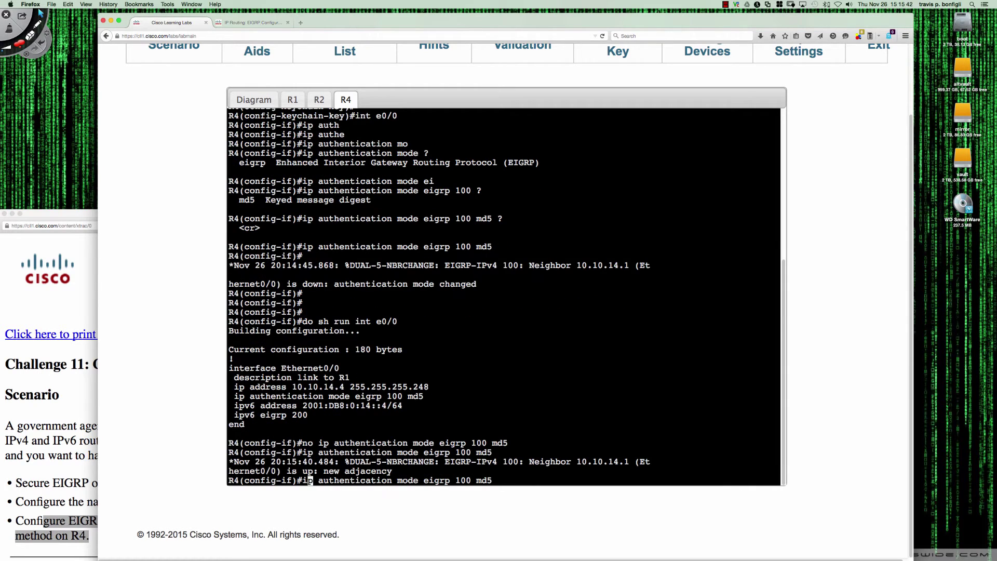
key("Right")
type("v6")
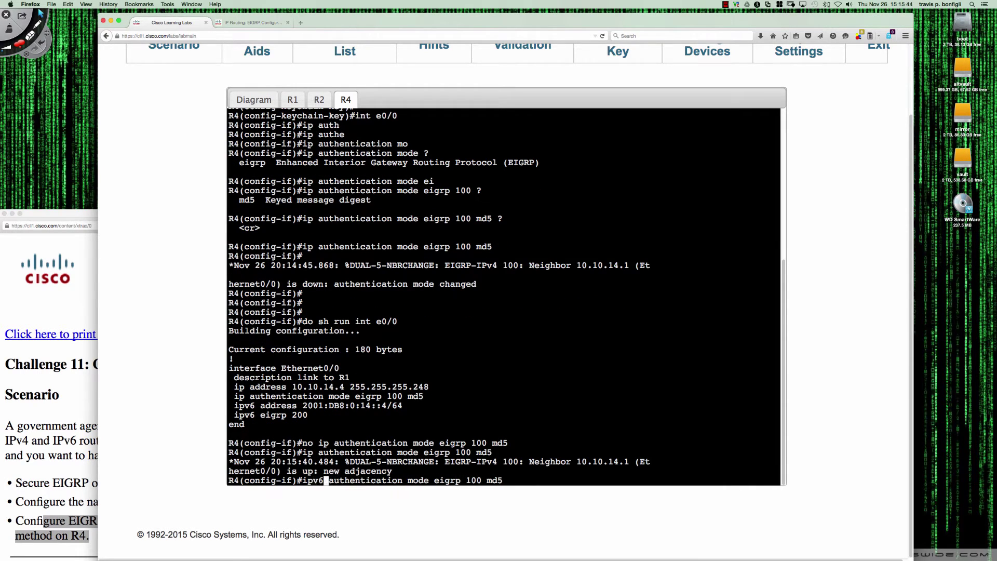
key("Return")
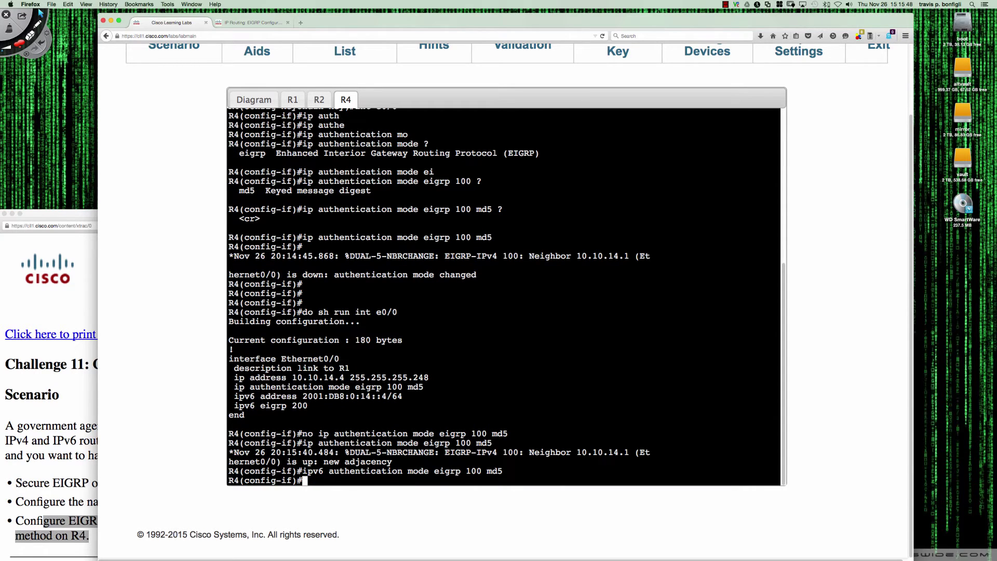
key("Return")
key("Return")
key("Return")
key("Return")
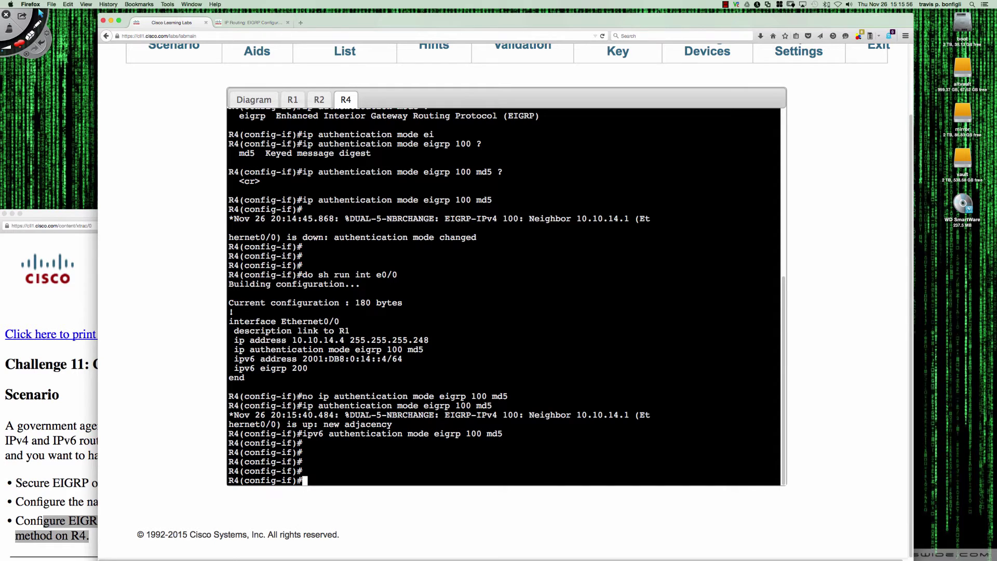
Start an 'ipv6 authentication key-chain eigrp' command on Ethernet0/0, then abandon it.
key("Return")
key("Return")
type("ipv6 auth")
key("Tab")
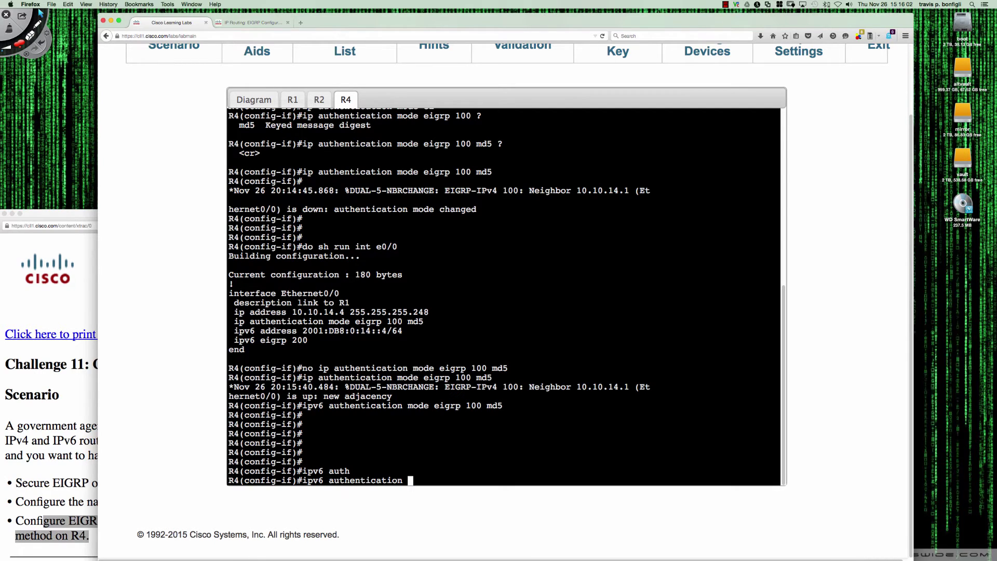
type("key")
key("Tab")
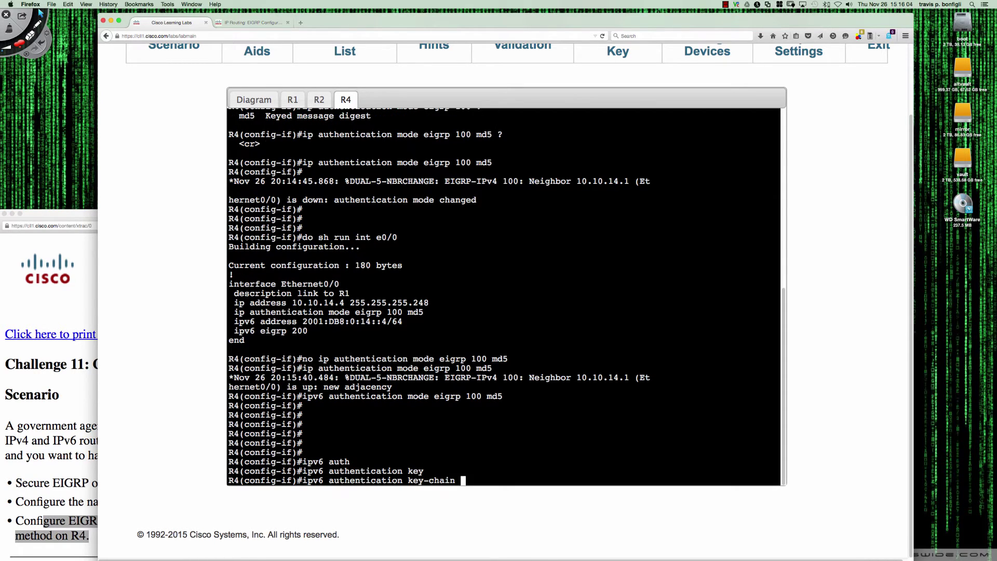
type("eigrp")
key("BackSpace")
key("BackSpace")
key("BackSpace")
key("BackSpace")
key("BackSpace")
key("BackSpace")
key("BackSpace")
key("BackSpace")
key("BackSpace")
key("BackSpace")
key("BackSpace")
key("BackSpace")
key("BackSpace")
key("BackSpace")
key("BackSpace")
key("BackSpace")
key("BackSpace")
key("BackSpace")
key("BackSpace")
key("BackSpace")
key("BackSpace")
key("BackSpace")
key("BackSpace")
key("BackSpace")
key("BackSpace")
key("BackSpace")
key("BackSpace")
key("BackSpace")
key("BackSpace")
key("BackSpace")
key("BackSpace")
key("BackSpace")
key("BackSpace")
key("BackSpace")
key("BackSpace")
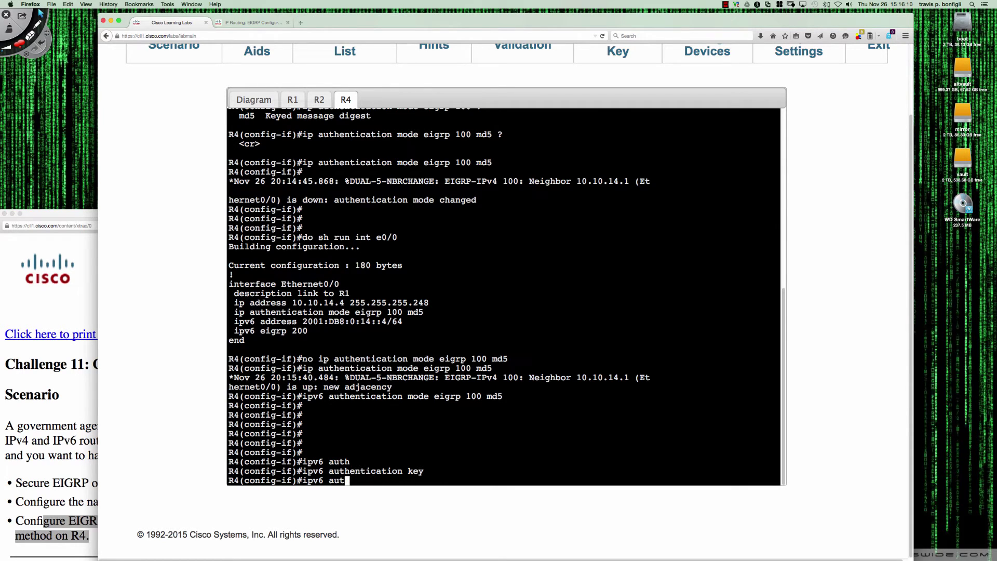
Replace the IPv6 EIGRP 100 md5 mode with 'ipv6 authentication mode eigrp 200 md5'.
key("Up")
key("Up")
key("Up")
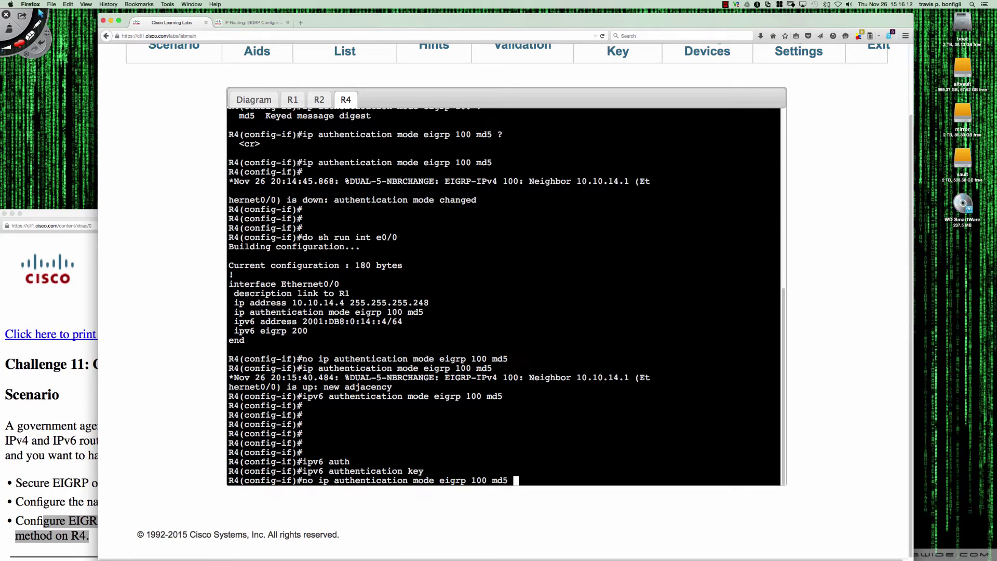
key("Down")
key("Down")
key("ctrl+a")
type("no")
key("Return")
key("Up")
key("Up")
key("Up")
key("Up")
key("Left")
key("Left")
key("Left")
key("Left")
key("Left")
key("Left")
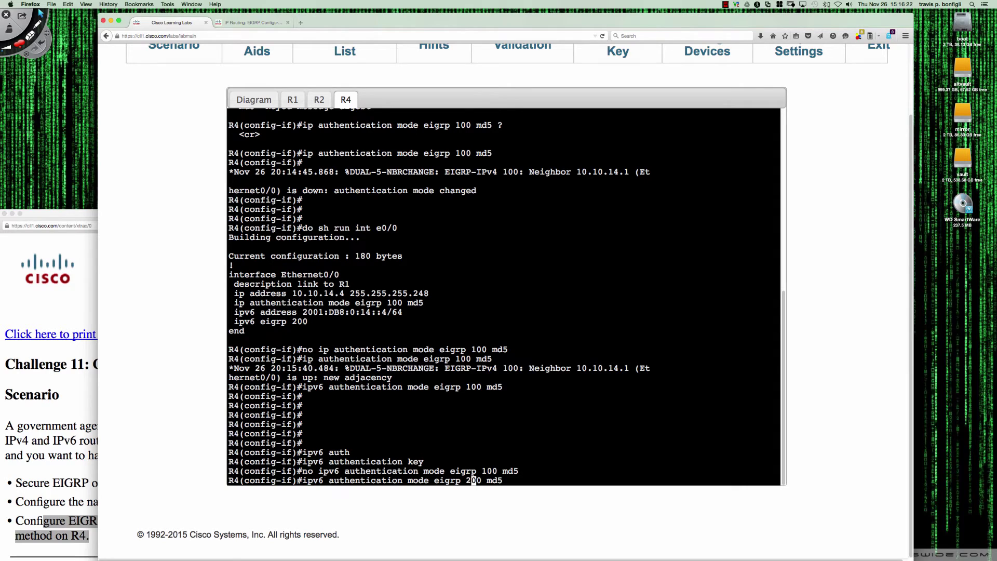
key("Return")
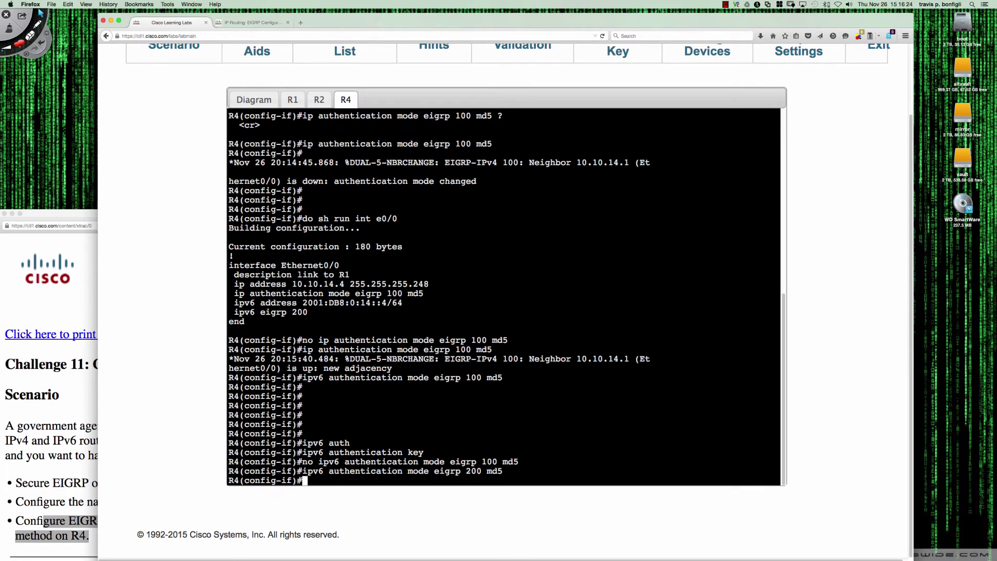
key("Return")
key("Return")
key("Return")
Apply 'ipv6 authentication key-chain eigrp 200 EIGRP_KEYS' on Ethernet0/0.
type("ipv6")
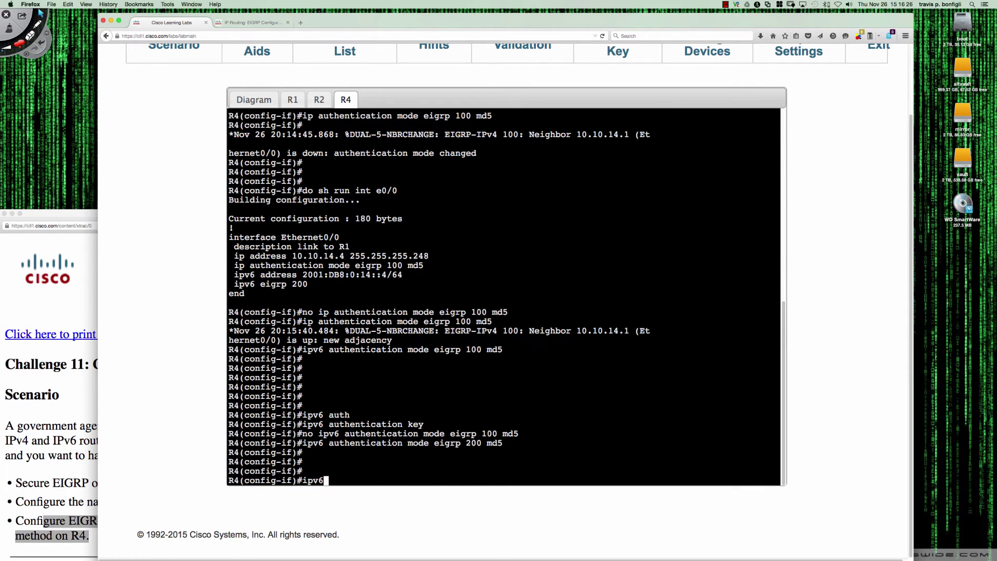
type(" authe")
key("Tab")
type("key")
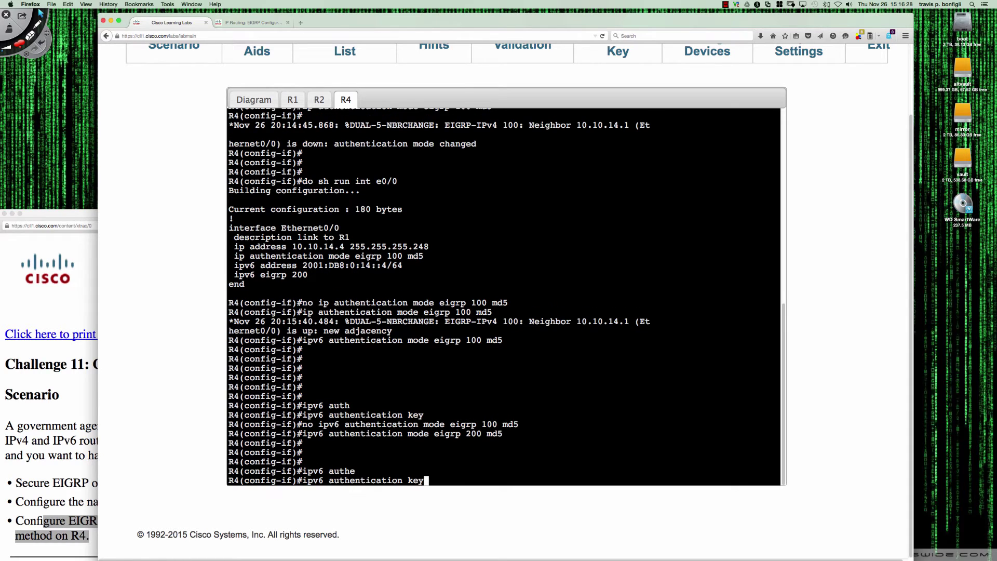
key("Tab")
type("ei")
key("Tab")
type("200")
key("Tab")
type("EIG")
key("BackSpace")
key("BackSpace")
key("BackSpace")
type("EIGRP_KEYS")
key("Return")
key("Return")
key("Return")
key("Return")
key("Return")
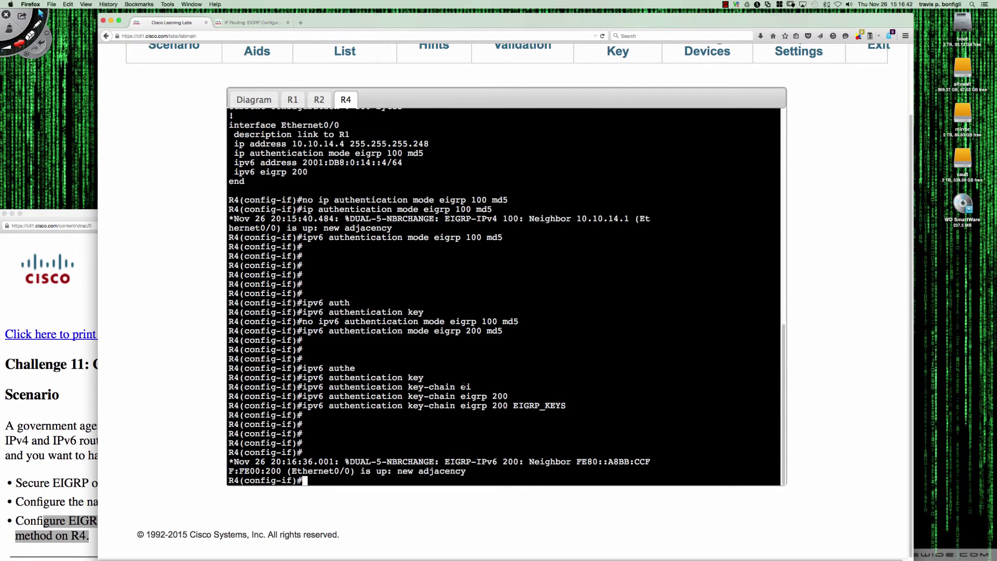
Open a console for R3 from the topology diagram and return to R1.
left_click(269, 99)
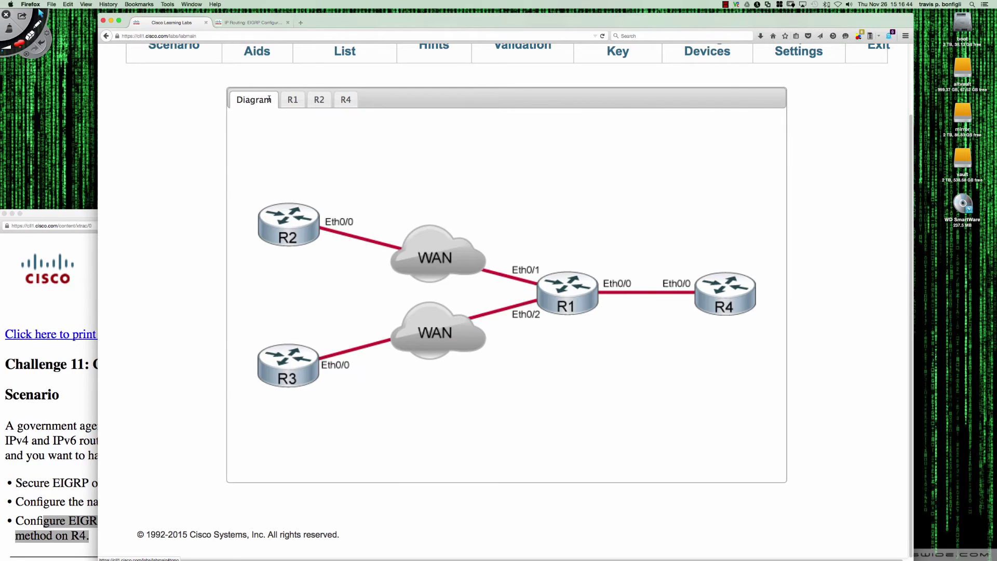
left_click(288, 364)
left_click(293, 99)
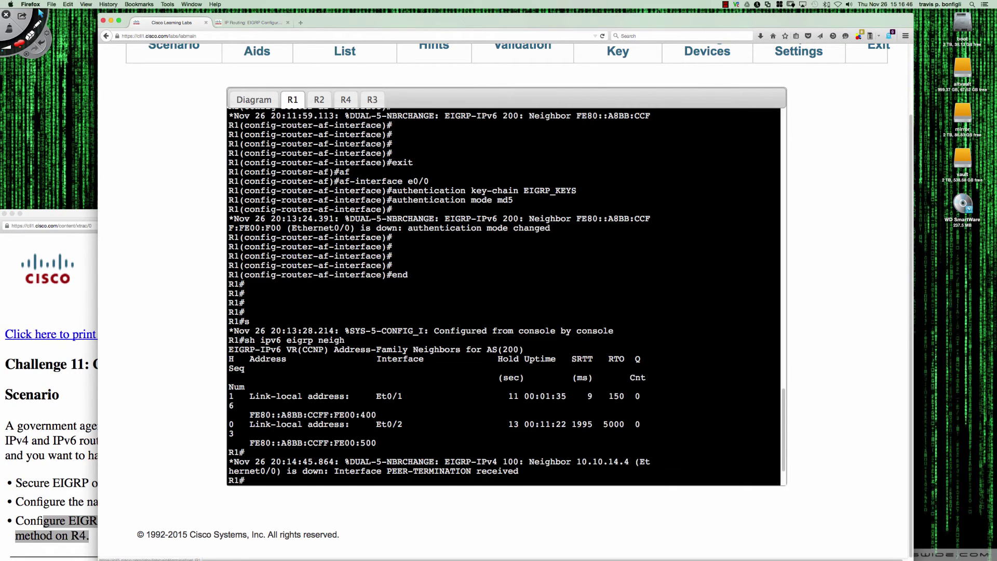
left_click(268, 101)
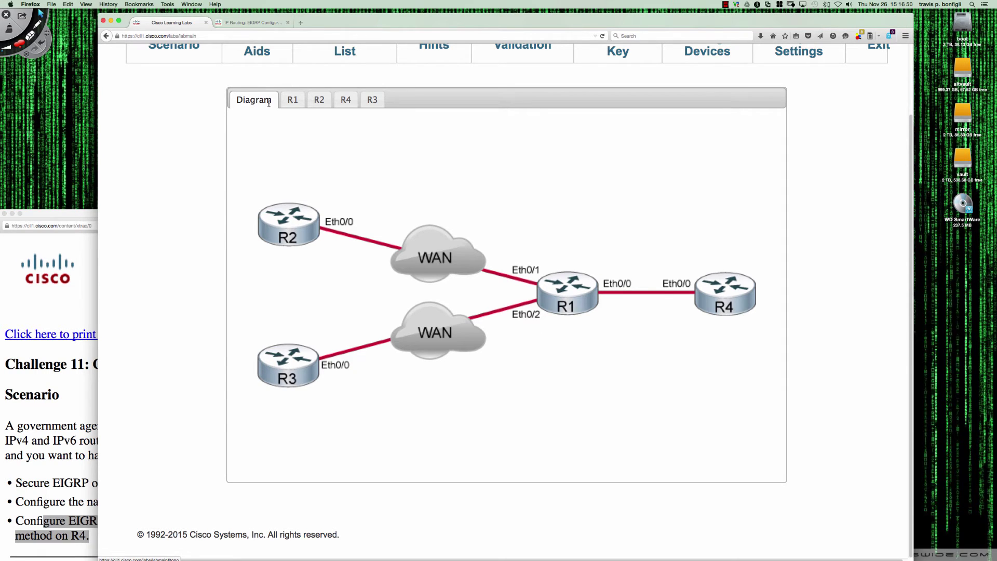
left_click(290, 99)
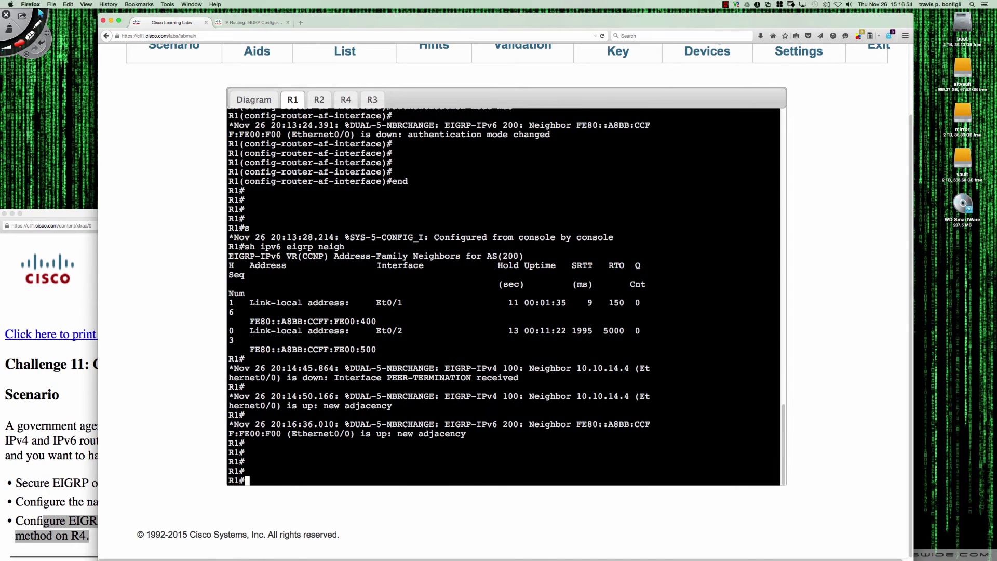
On R1, enter 'conf t' and then 'router eigrp CCNP'.
key("Return")
key("Return")
key("Return")
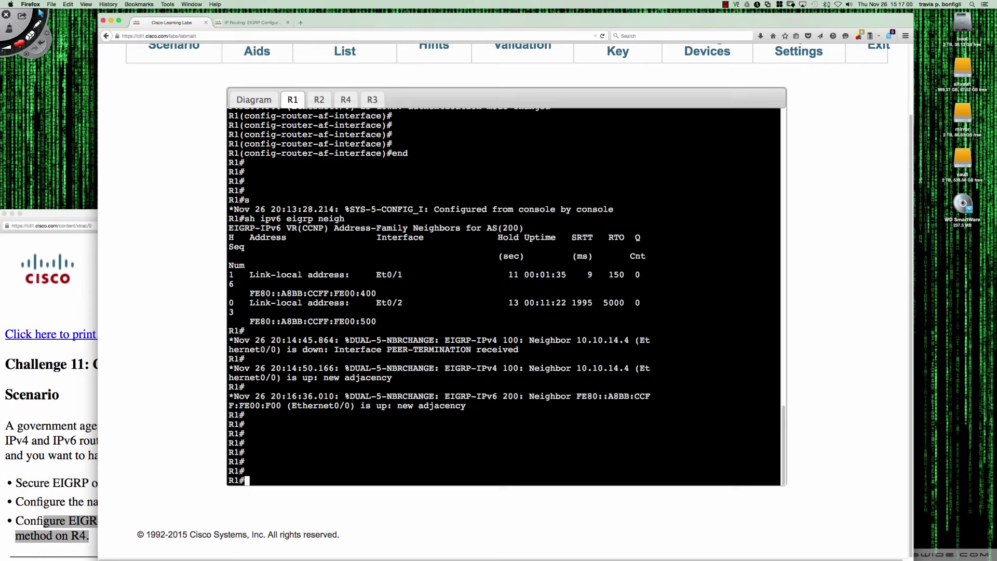
type("conf t")
key("Return")
type("router eigrp EC")
key("BackSpace")
key("BackSpace")
type("CCNP")
key("Return")
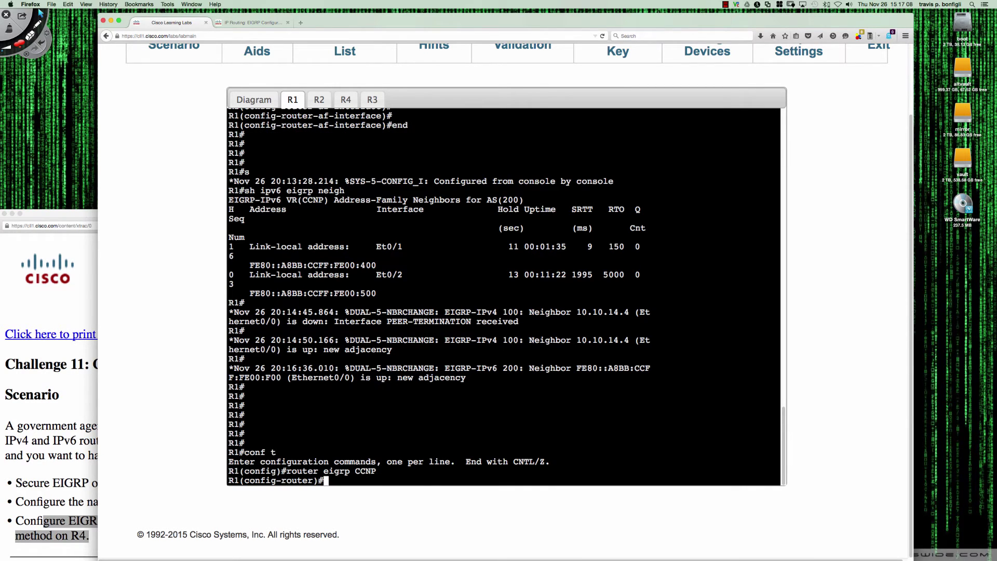
On R3, enable privileged mode and show its EIGRP running configuration with 'sh run | sec eigrp'.
left_click(371, 99)
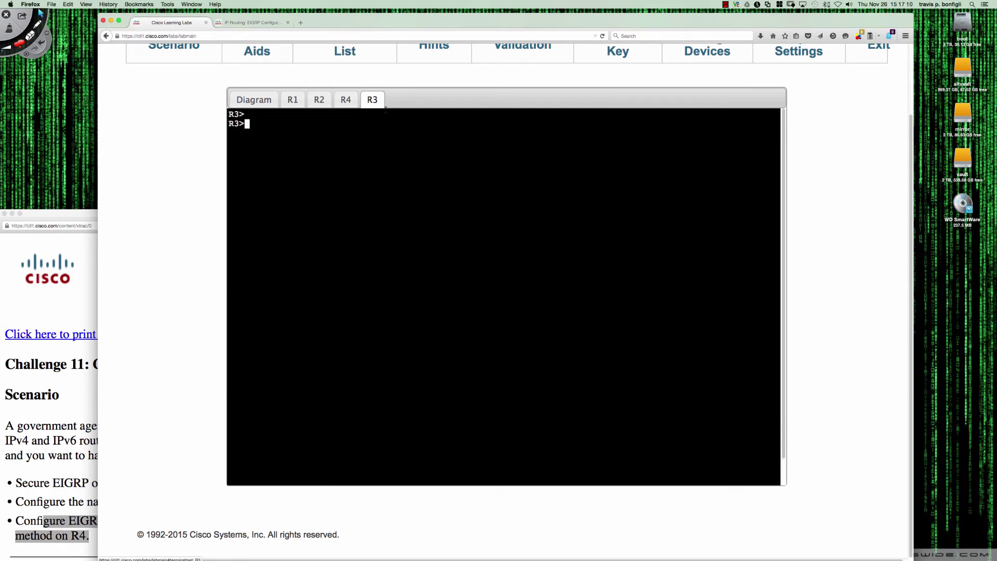
key("Return")
key("Return")
key("Return")
type("en")
key("Return")
type("sh run | sec eigrp")
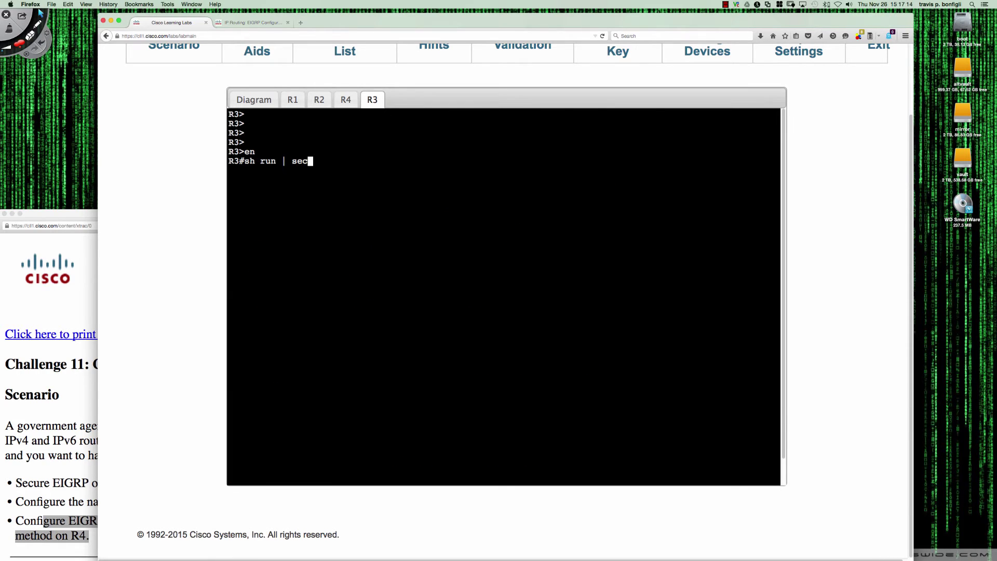
key("Return")
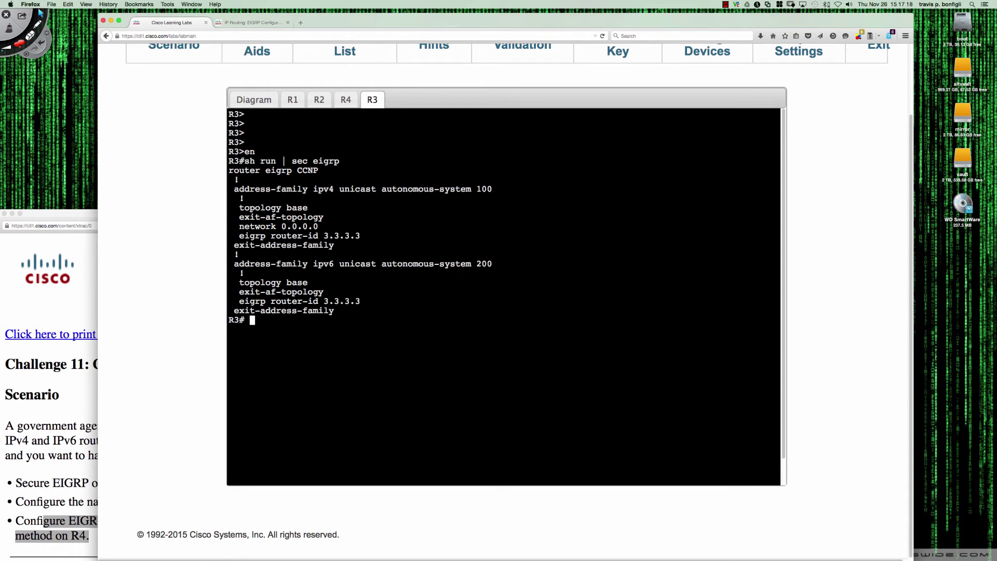
left_click(292, 99)
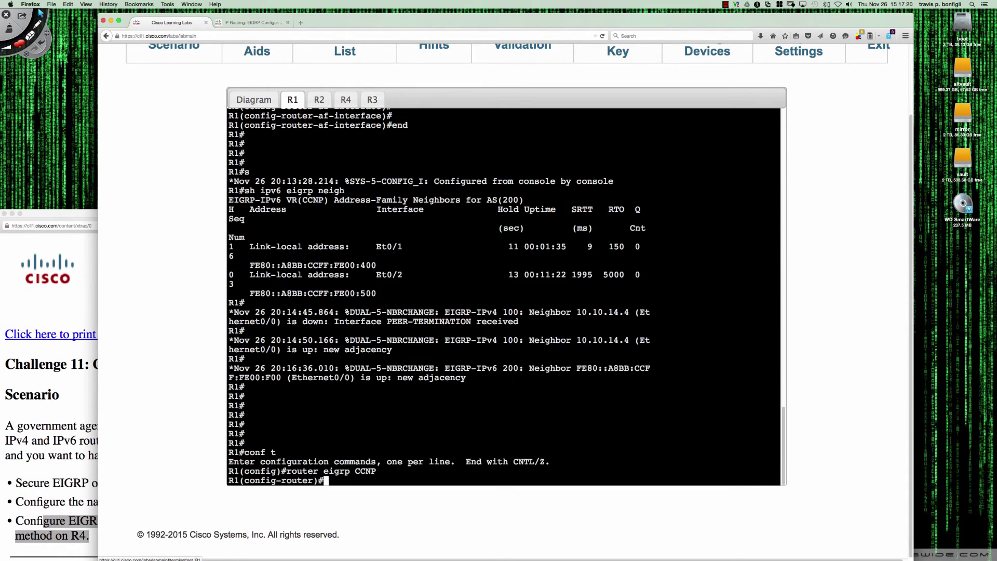
On R1, enter address-family ipv4 unicast AS 100 and af-interface e0/2.
type("add")
key("Tab")
type("ipv4 un")
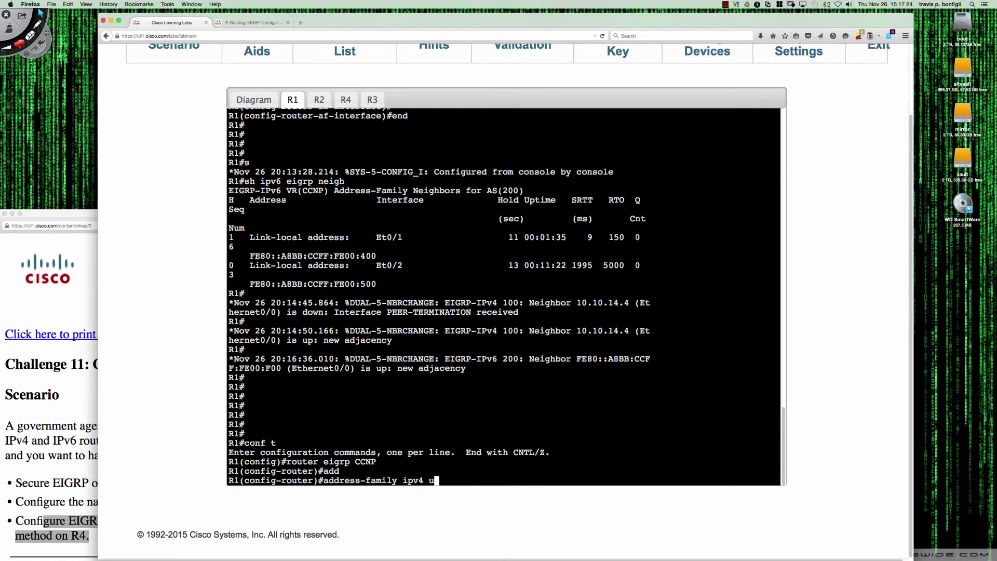
key("Tab")
type("as 100")
key("Return")
type("af-i")
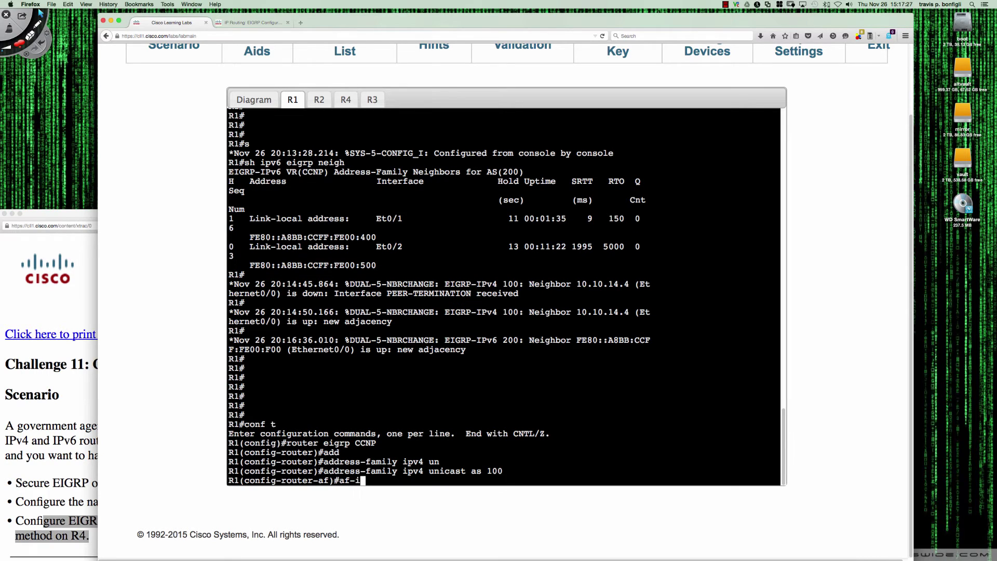
key("Tab")
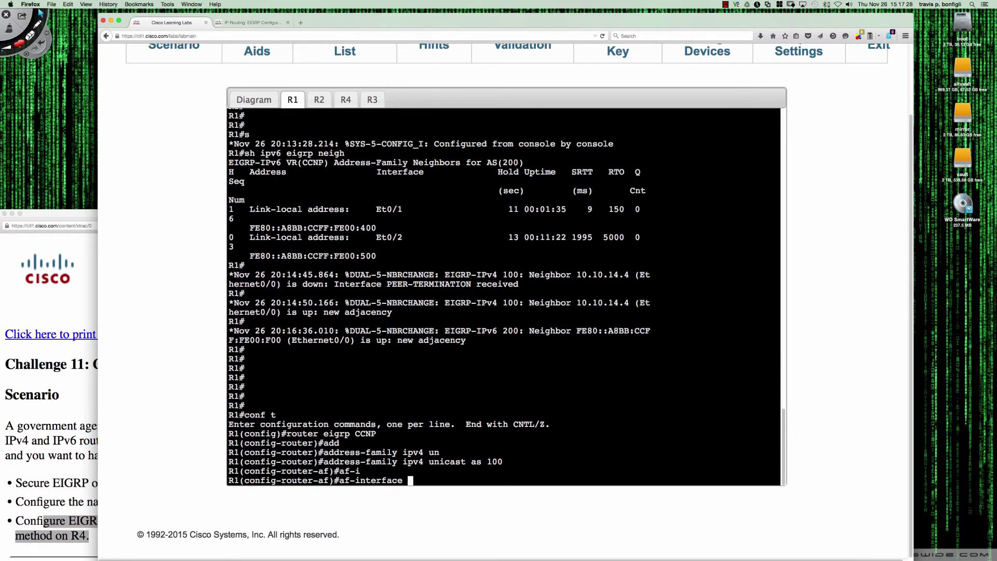
type("e0/2")
key("Return")
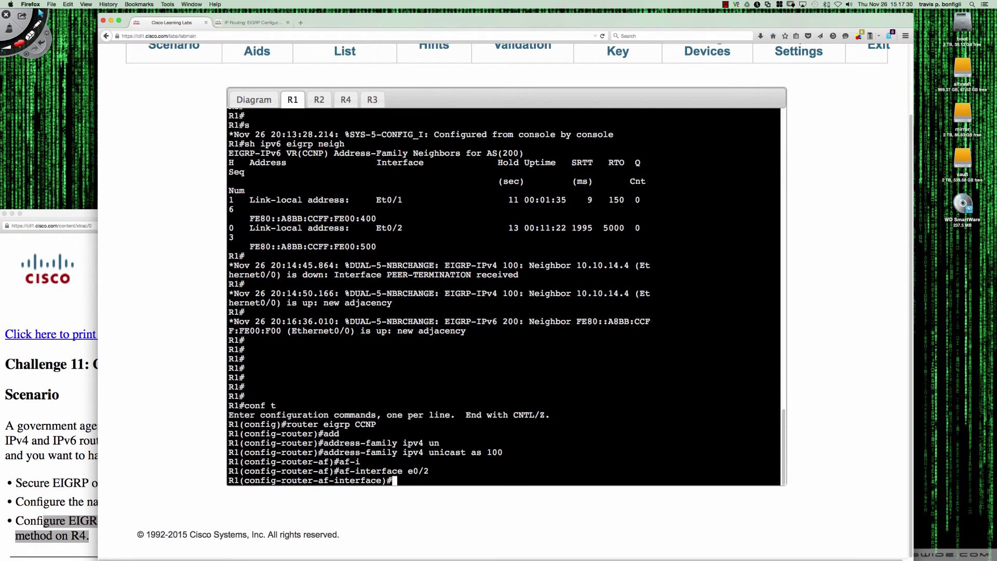
Set Ethernet0/2 authentication mode to hmac-sha-256 with its password.
type("aut")
key("Tab")
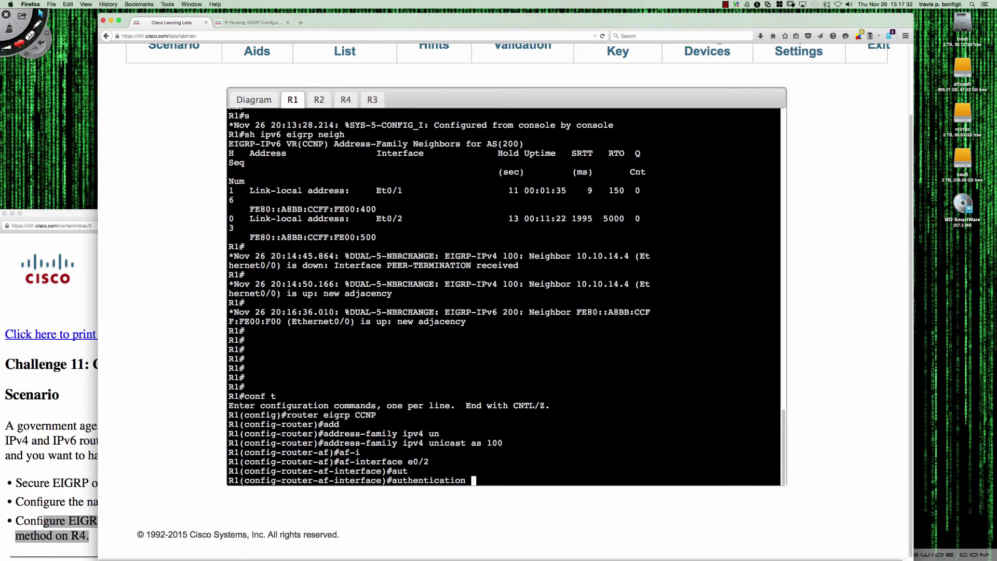
type("mode")
key("Tab")
type("?")
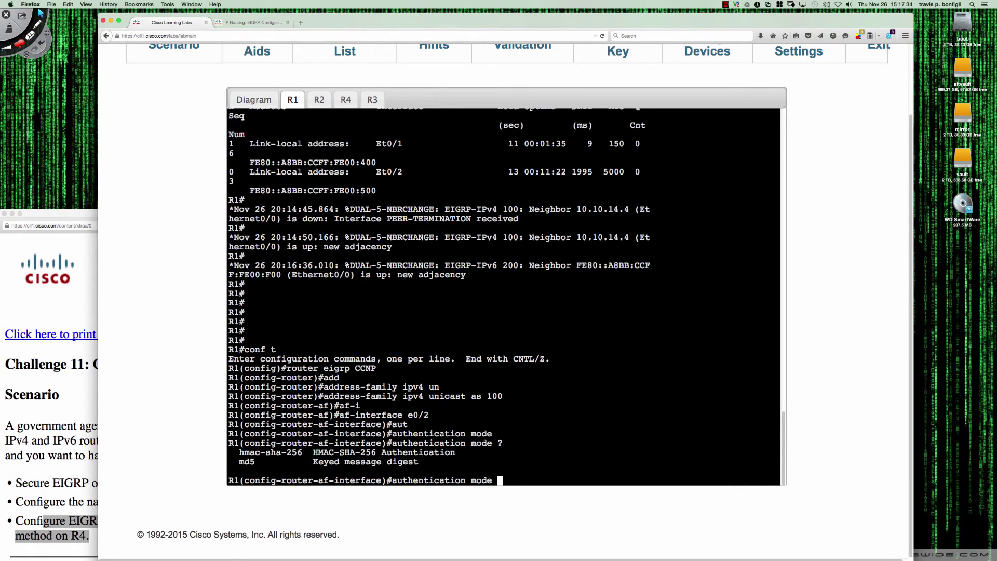
type("hm")
key("Tab")
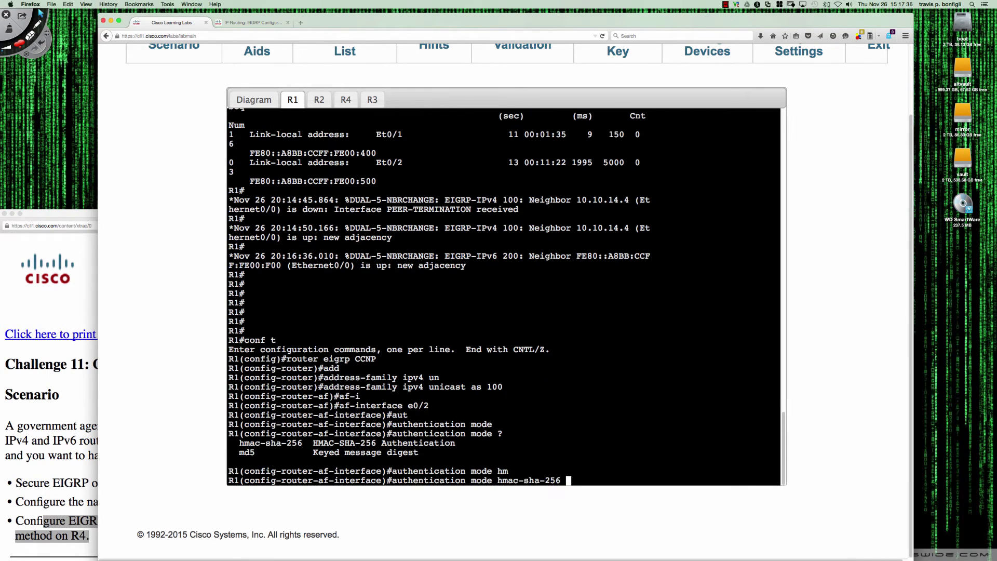
type("?")
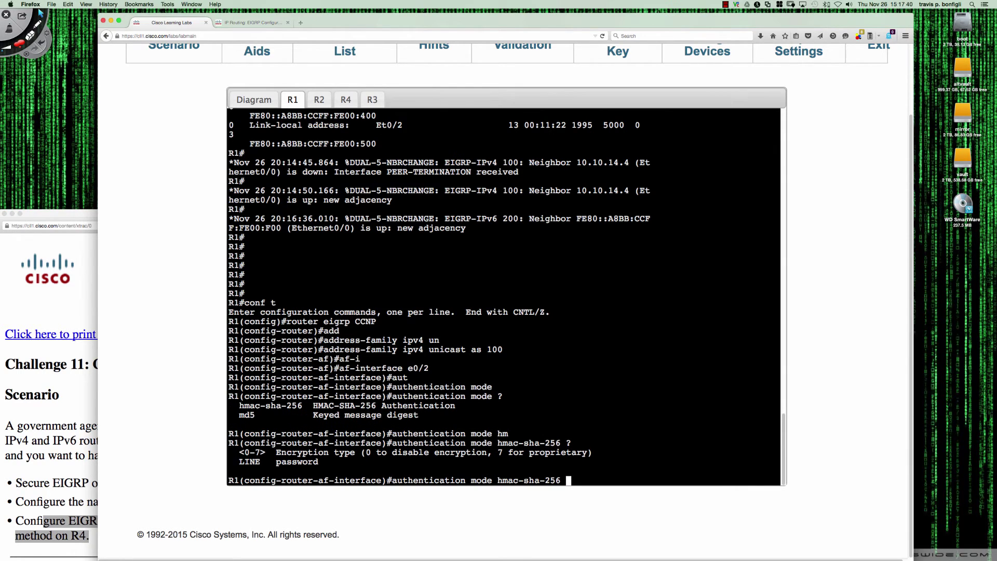
key("Return")
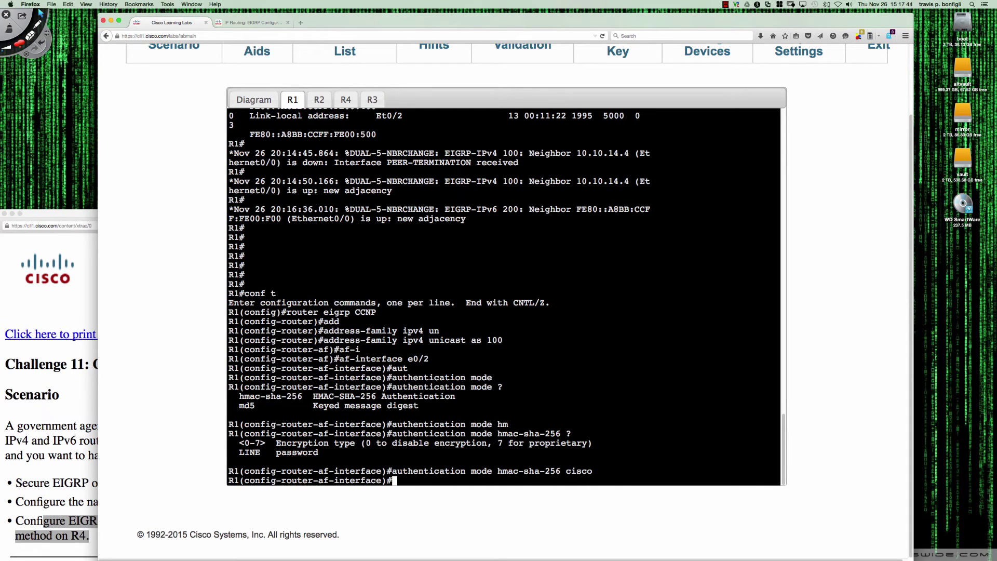
Attach key chain EIGRP_KEYS to Ethernet0/2 with 'authentication key-chain EIGRP_KEYS'.
type("auth")
key("Tab")
type("key")
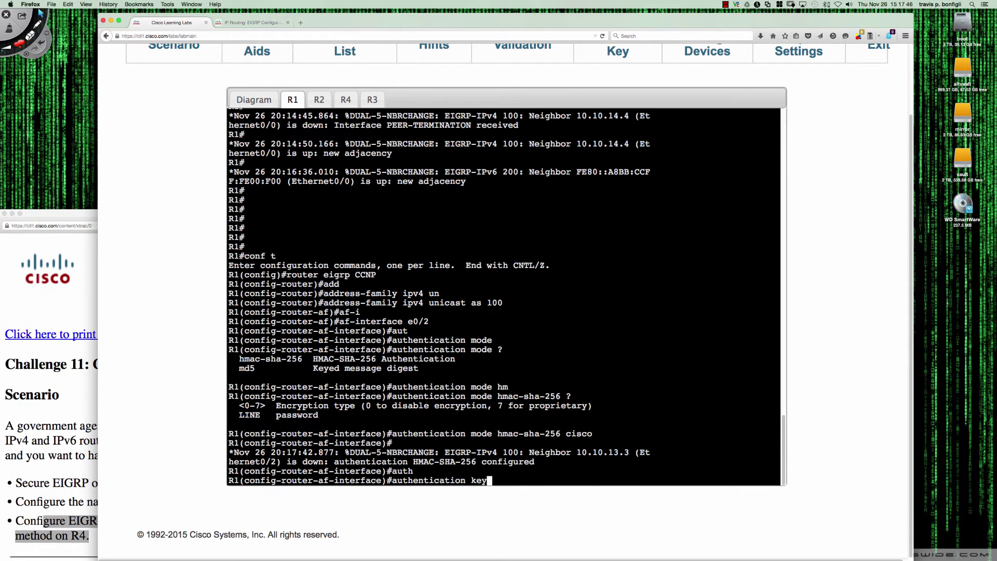
key("Tab")
type("EIGRP_KEYS")
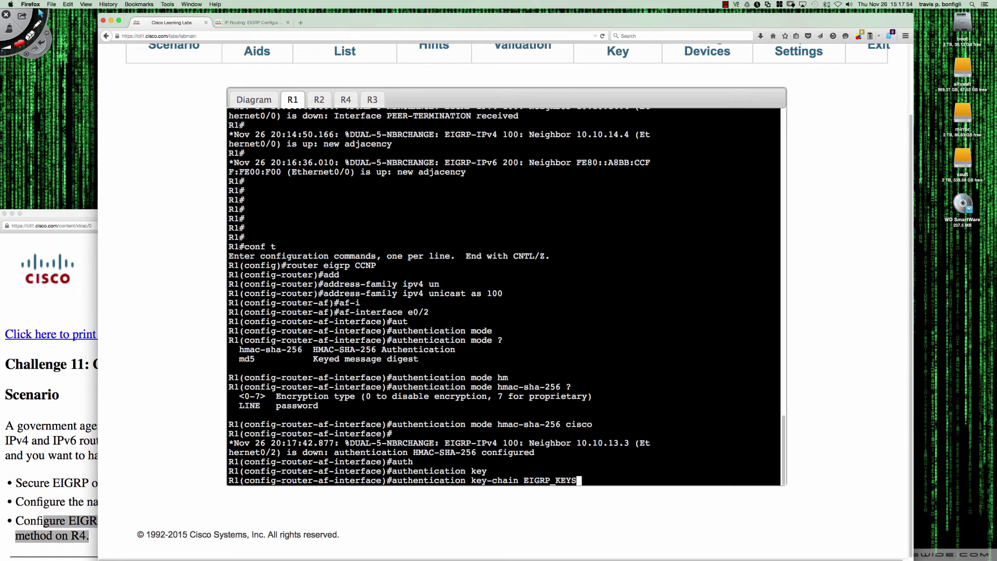
key("Return")
key("Return")
key("Return")
key("Return")
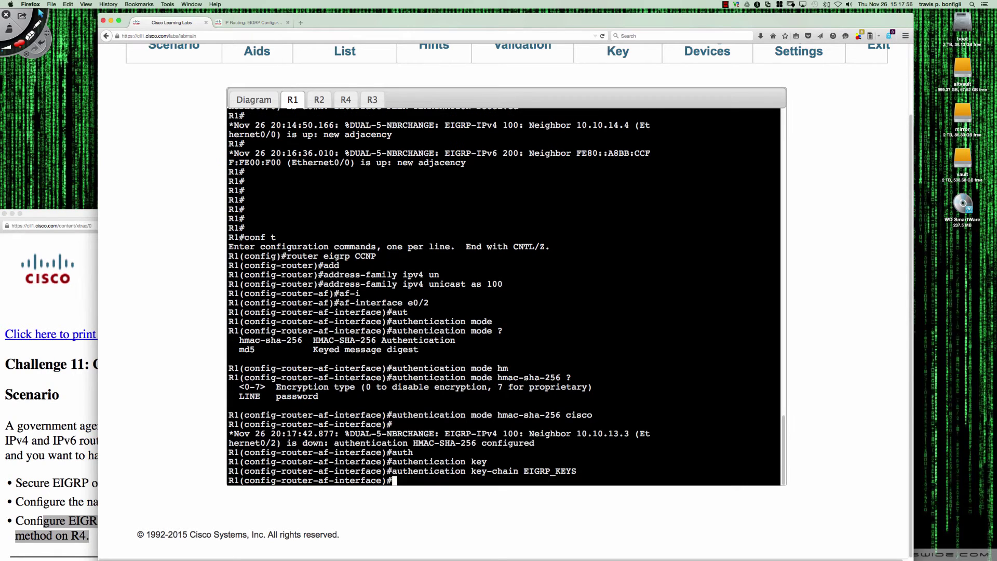
Page through R1's 'do sh run | sec eigrp' output, highlighting the Ethernet0/2 authentication lines.
type("do sh")
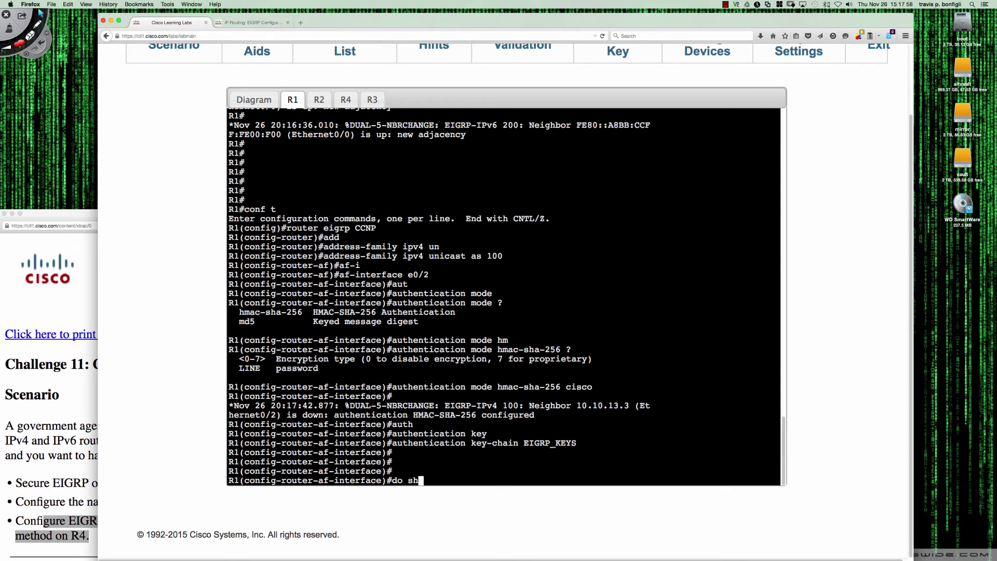
type(" run | sec eigrp")
key("Return")
key("space")
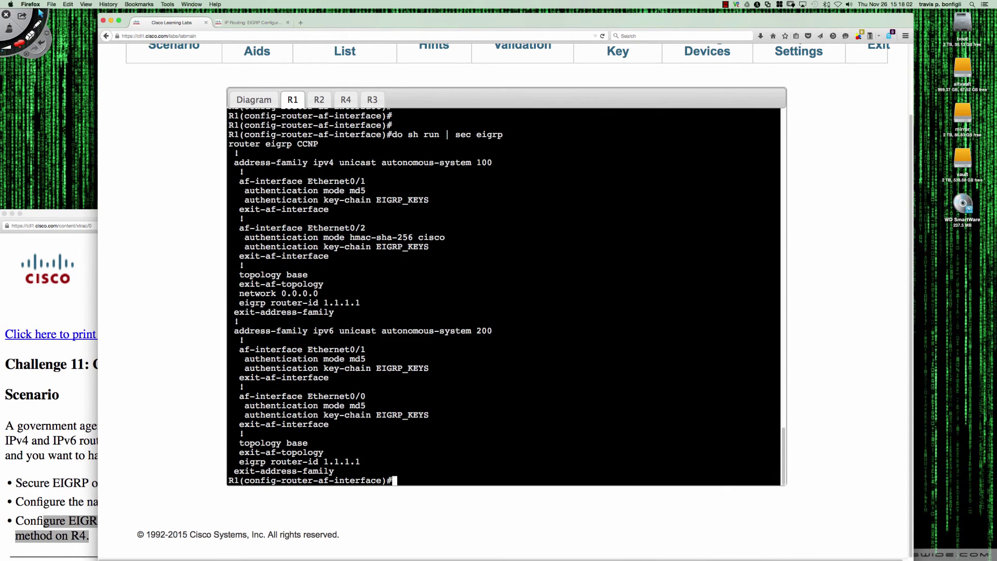
left_click_drag(234, 228, 418, 237)
left_click(388, 255)
left_click(446, 238)
left_click(418, 238)
On R3, enter global configuration and the EIGRP CCNP router configuration.
left_click(372, 99)
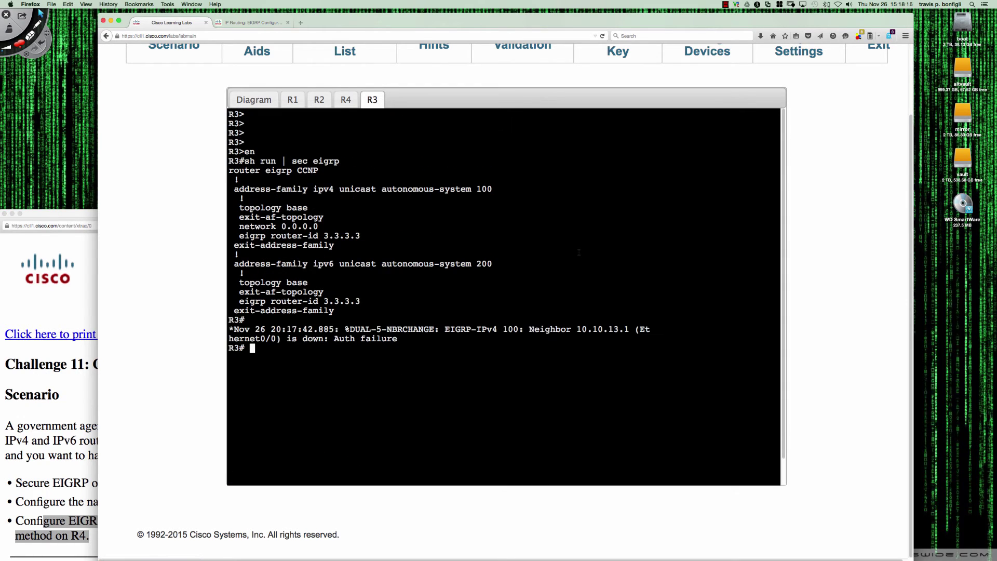
key("Return")
key("Return")
key("Return")
key("Return")
type("conf t")
key("Return")
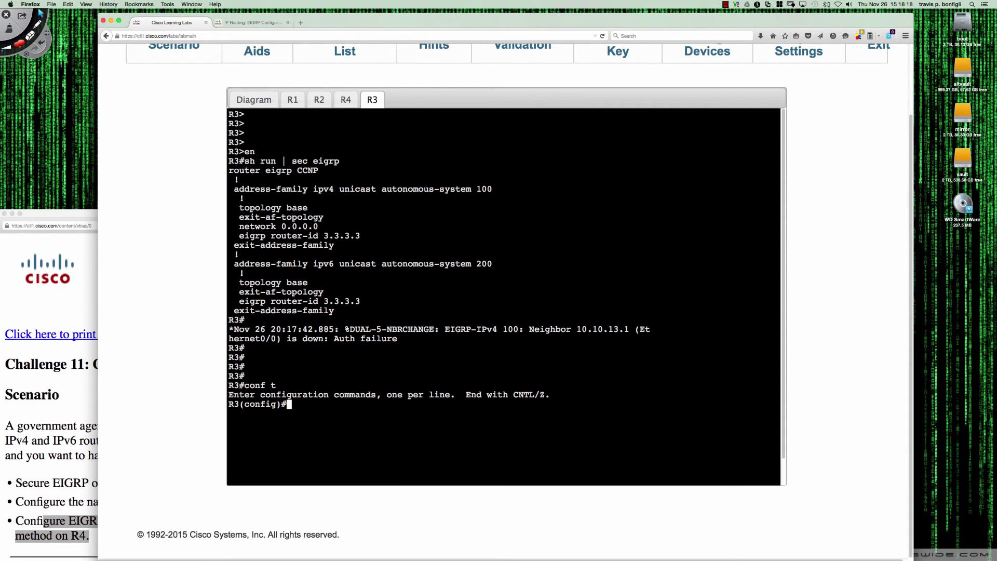
key("Return")
key("Return")
key("Return")
type("route")
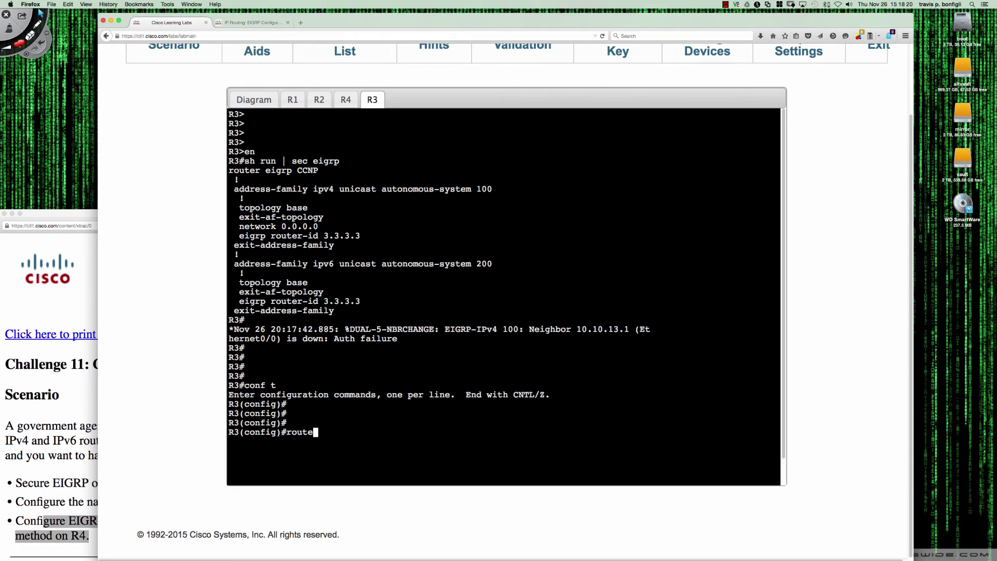
type("r eigrp CCNP")
key("Return")
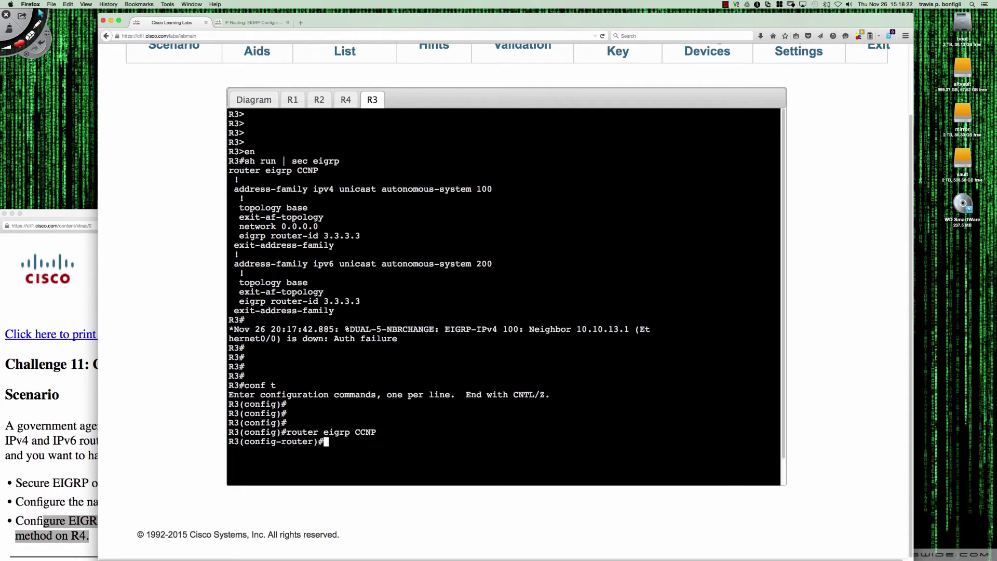
Enter the IPv4 unicast address family for AS 100 and its af-interface Ethernet0/0.
type("add")
key("Tab")
type("4 u")
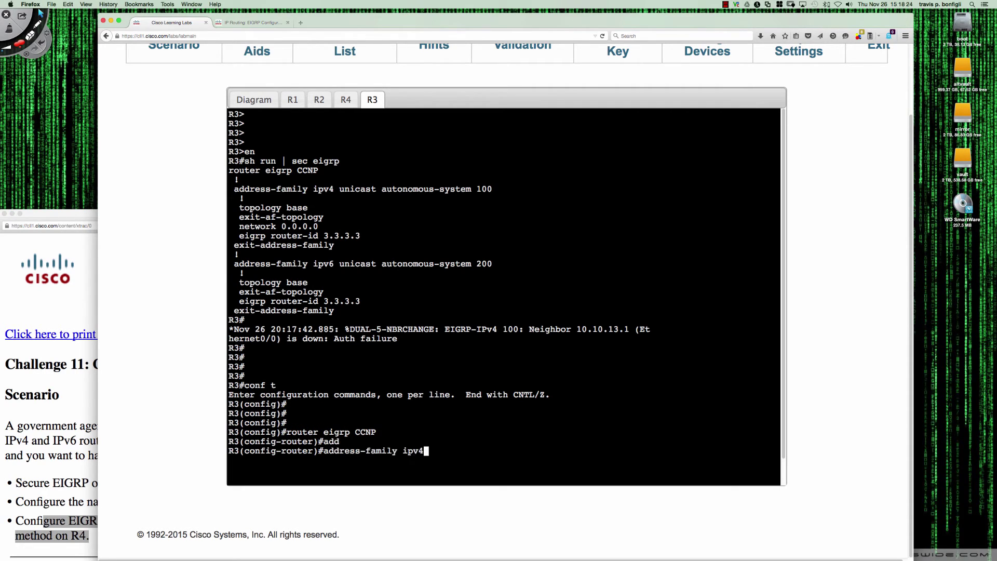
key("Tab")
type("as 100")
key("Return")
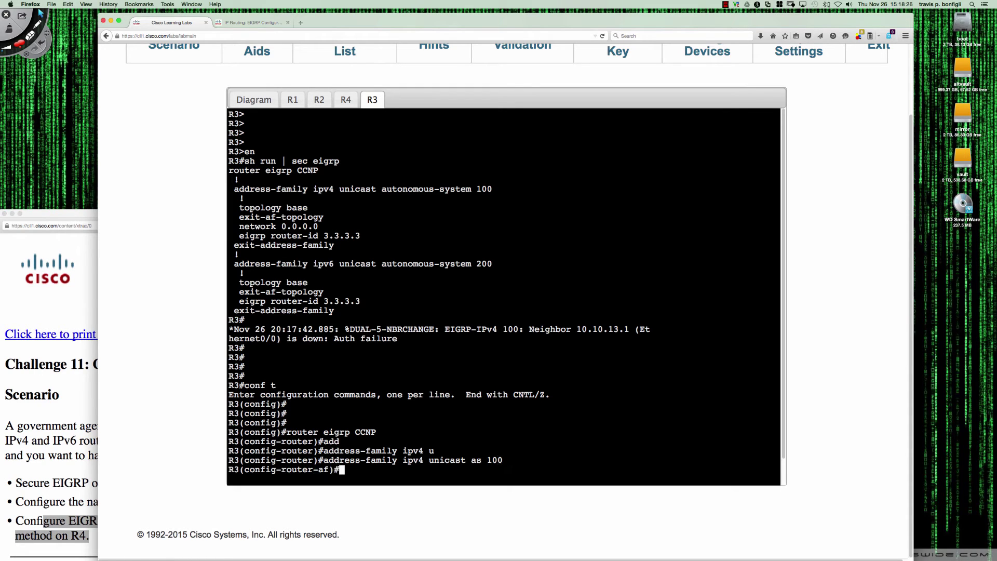
type("af-n")
key("BackSpace")
type("int")
key("Tab")
type("e0/0")
key("Return")
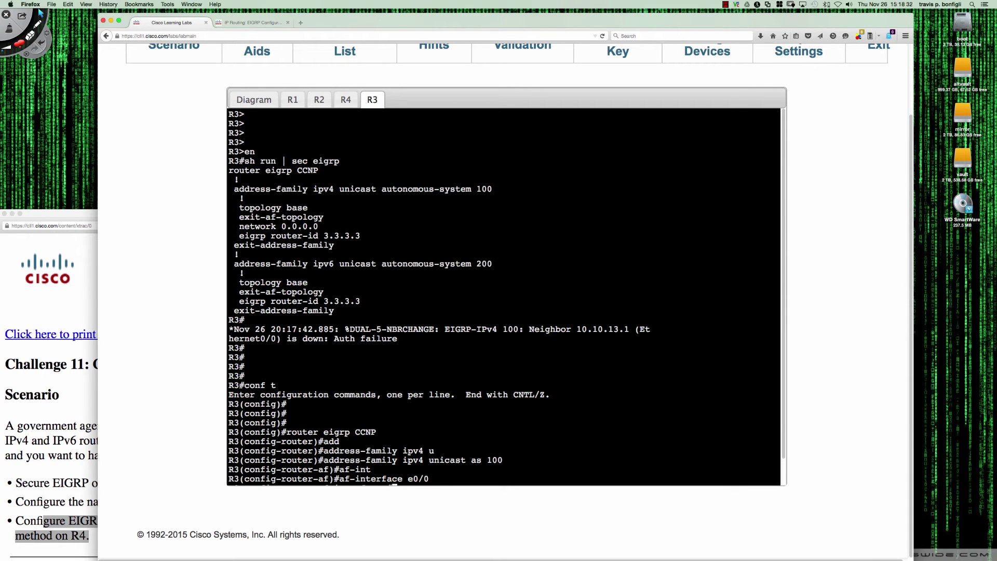
key("Return")
key("Return")
key("Return")
key("Return")
key("Return")
key("Return")
key("Return")
key("Return")
key("Return")
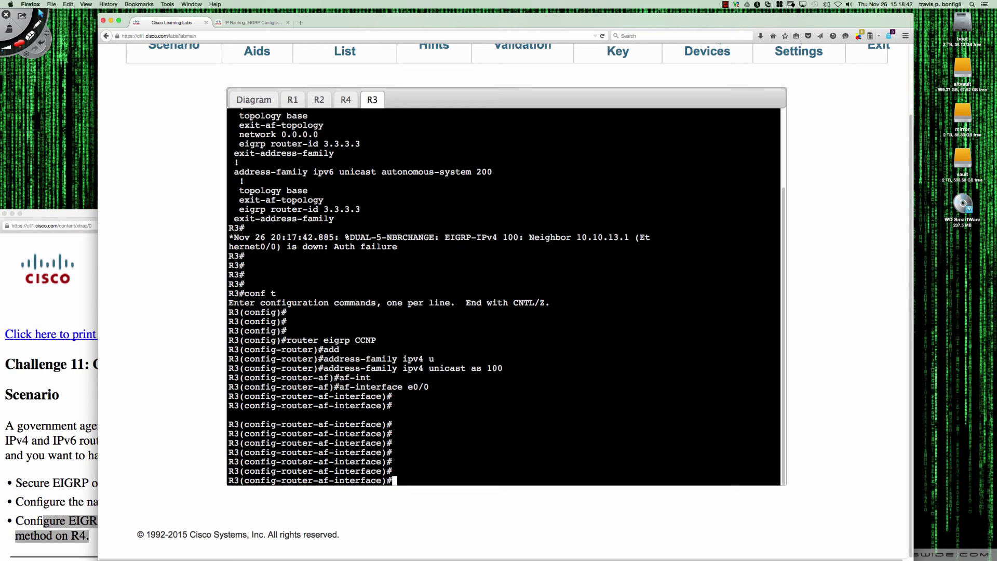
Set HMAC-SHA-256 authentication on e0/0 with the shared password.
type("aut")
key("Tab")
type("mo")
key("Tab")
type("h")
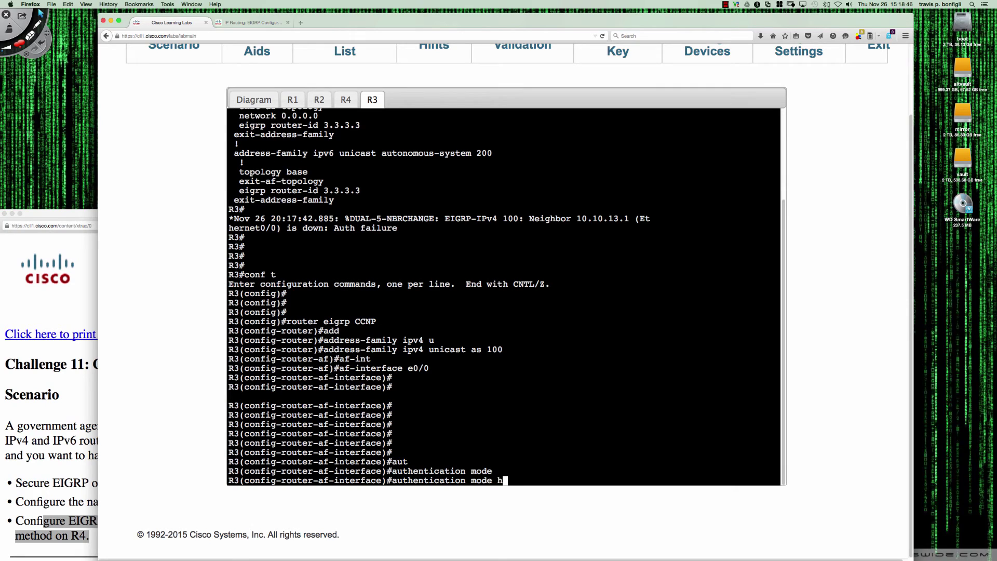
type("m")
key("Tab")
type("?")
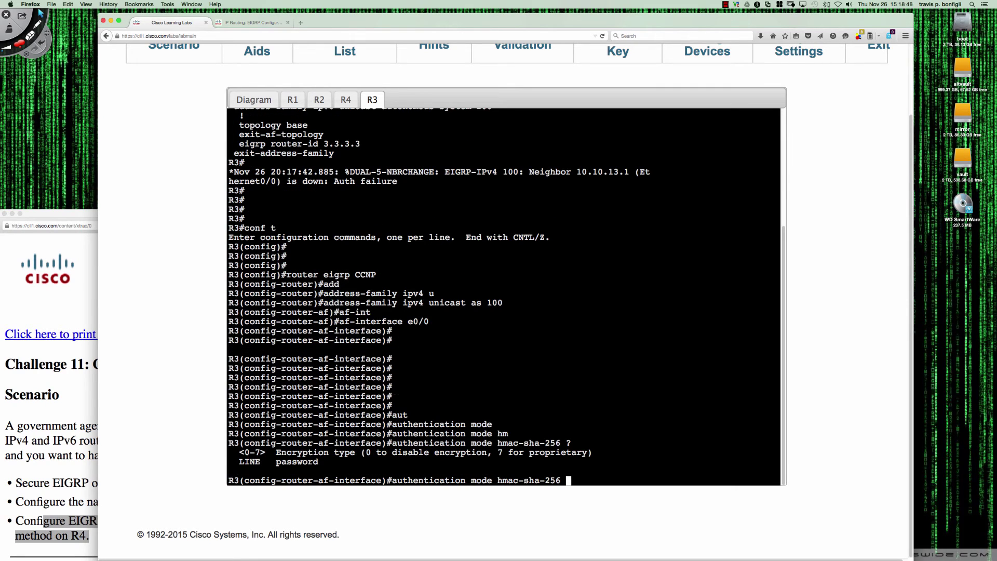
key("Return")
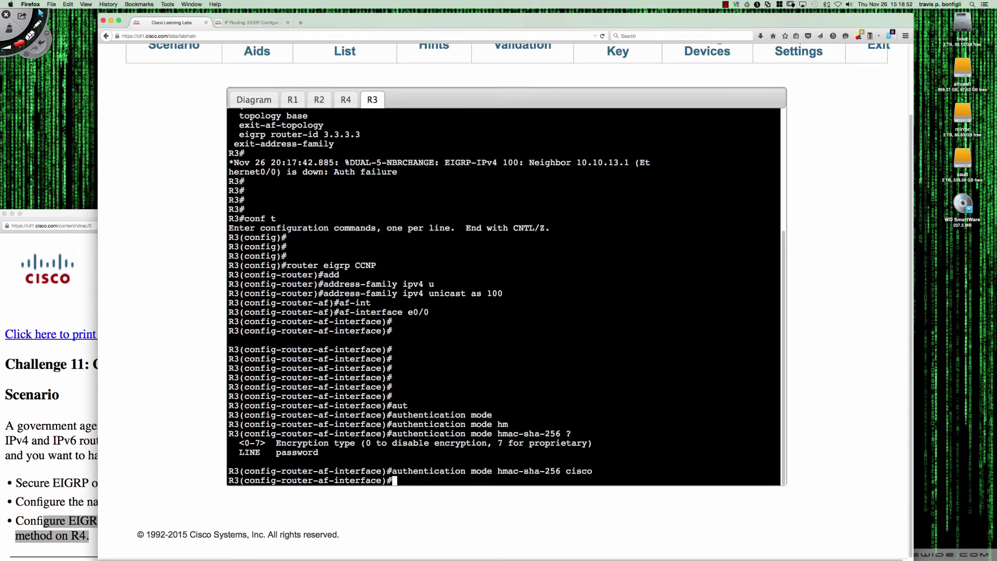
Apply key chain EIGRP_KEYS to e0/0 and exit configuration mode.
type("auth")
key("Tab")
type("key")
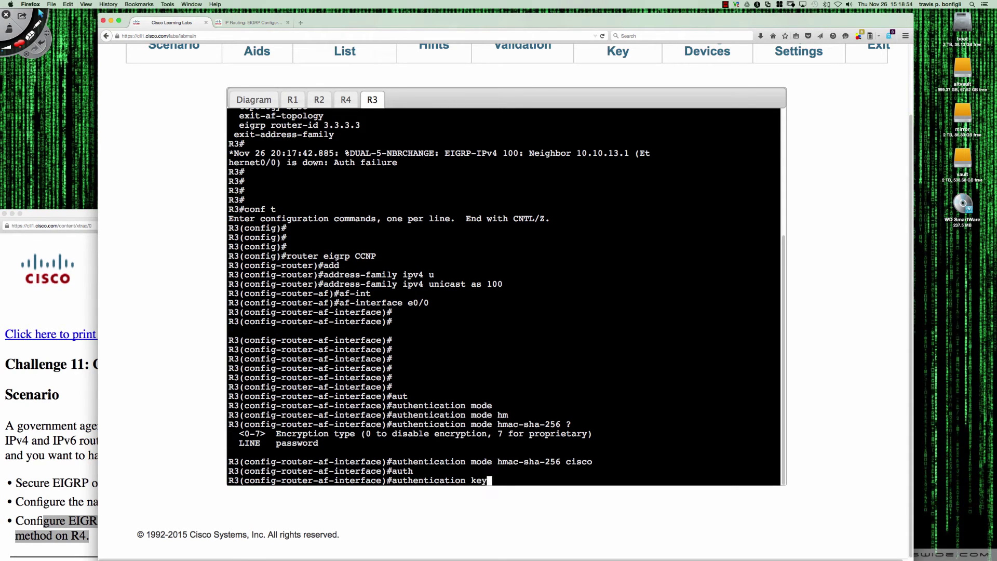
key("Tab")
type("EIGRP")
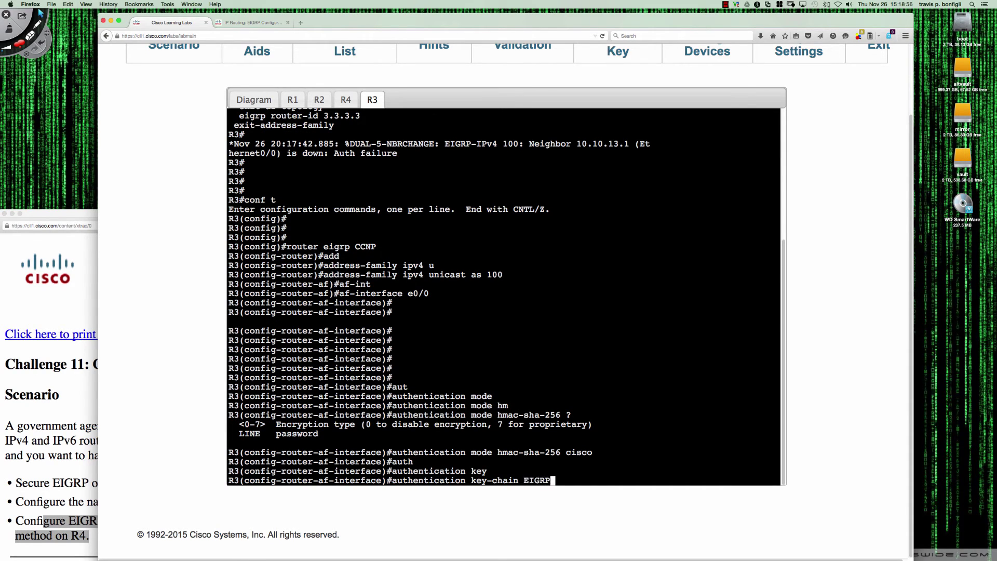
type("_KEYS")
key("Return")
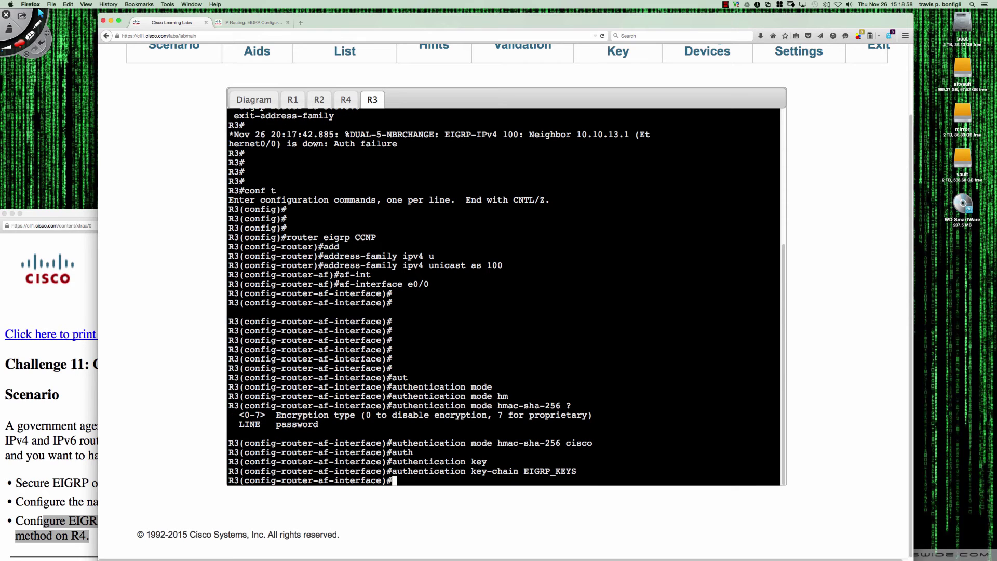
key("Return")
key("Return")
key("Return")
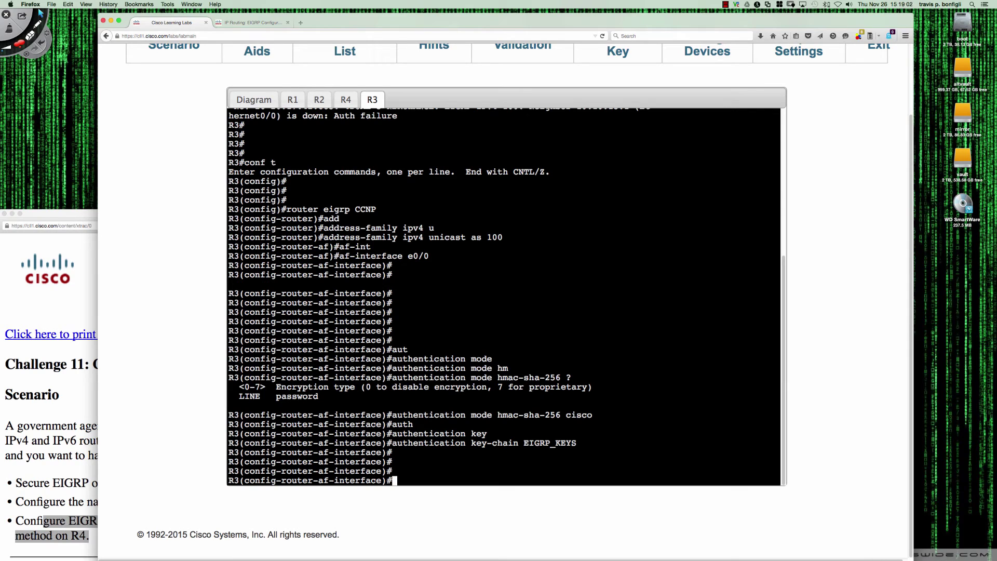
type("end")
key("Return")
Turn on EIGRP packet debugging on R3, watch the output, then turn all debugging off.
type("debug eigrp pack")
key("Return")
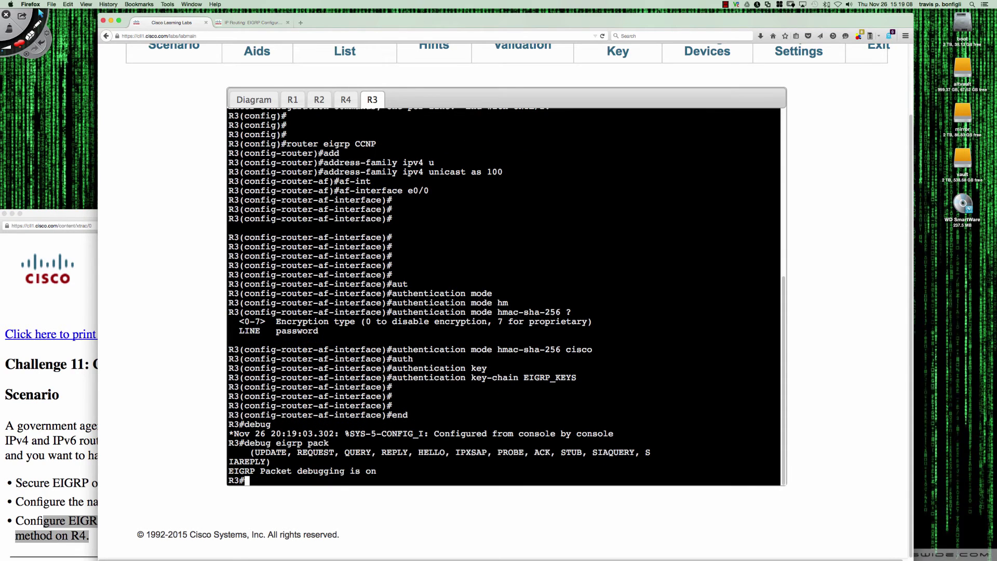
key("Return")
key("Return")
key("Return")
key("Return")
key("Return")
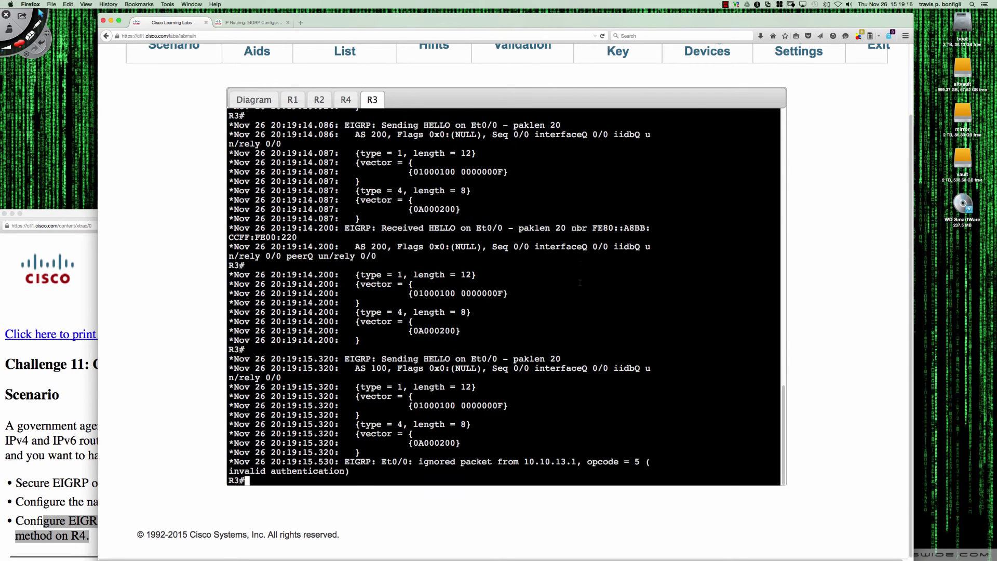
type("u all")
key("Return")
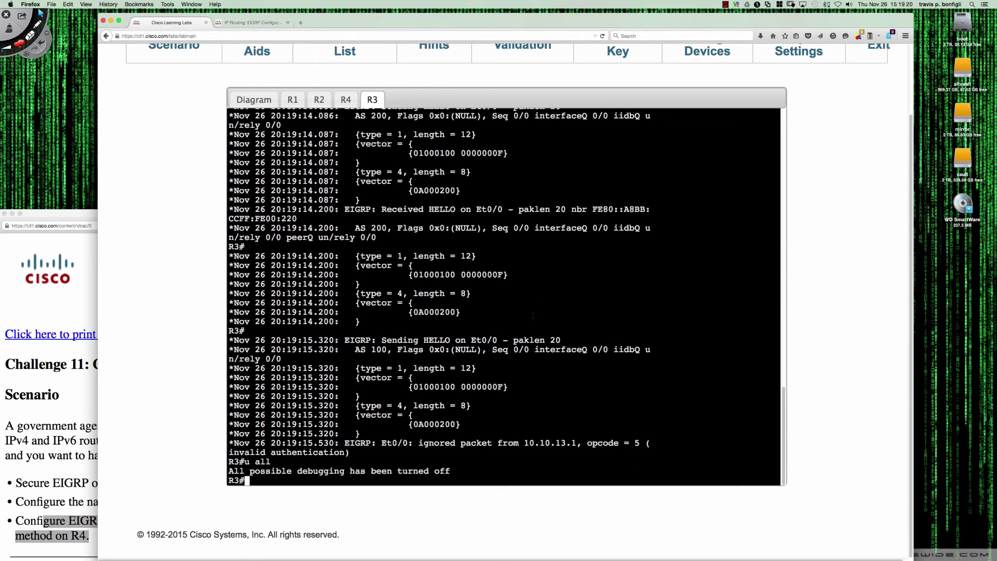
Highlight the messages showing 10.10.13.1 packets ignored for invalid authentication and opcode 5.
scroll(532, 315, "up", 5)
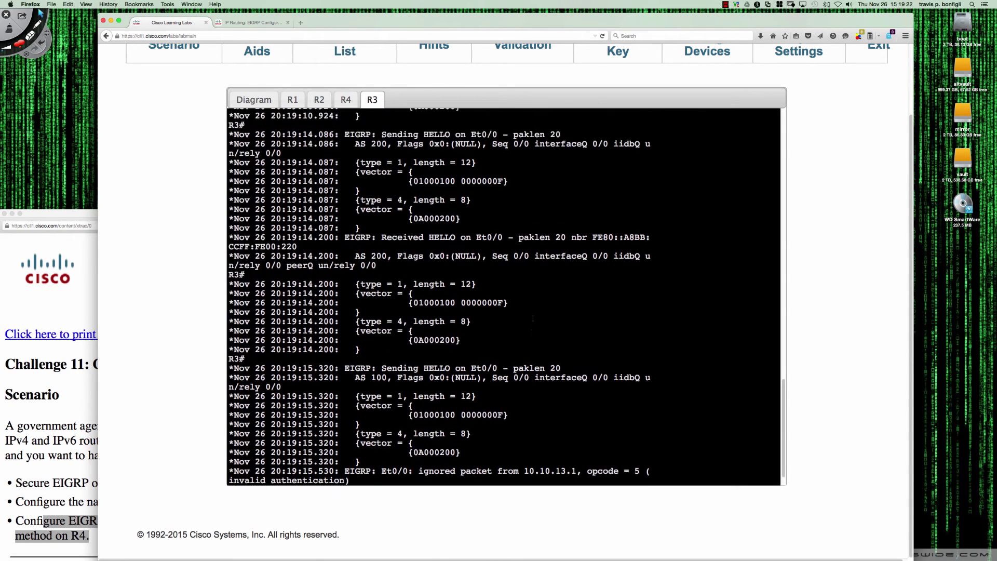
scroll(368, 279, "up", 3)
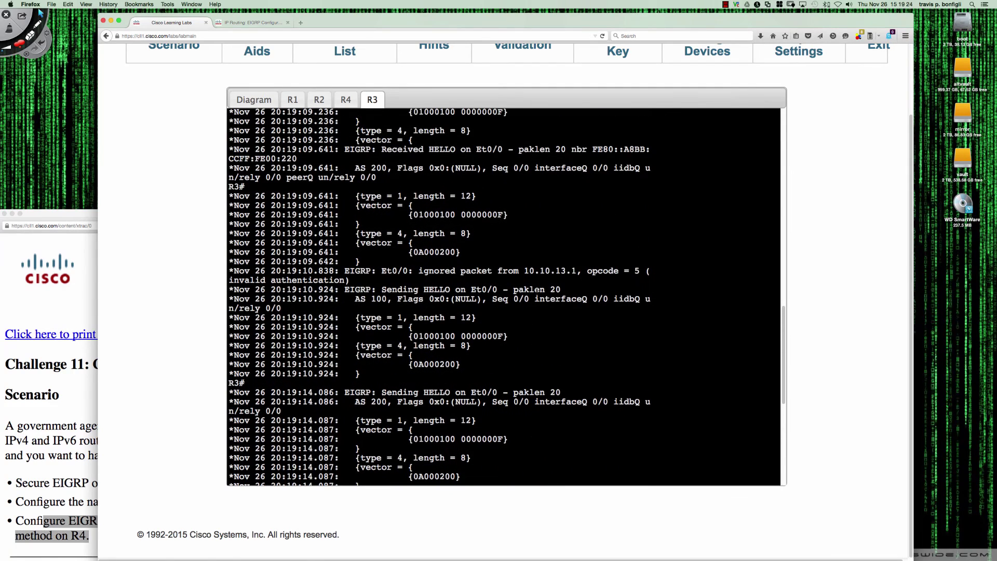
left_click_drag(345, 270, 411, 279)
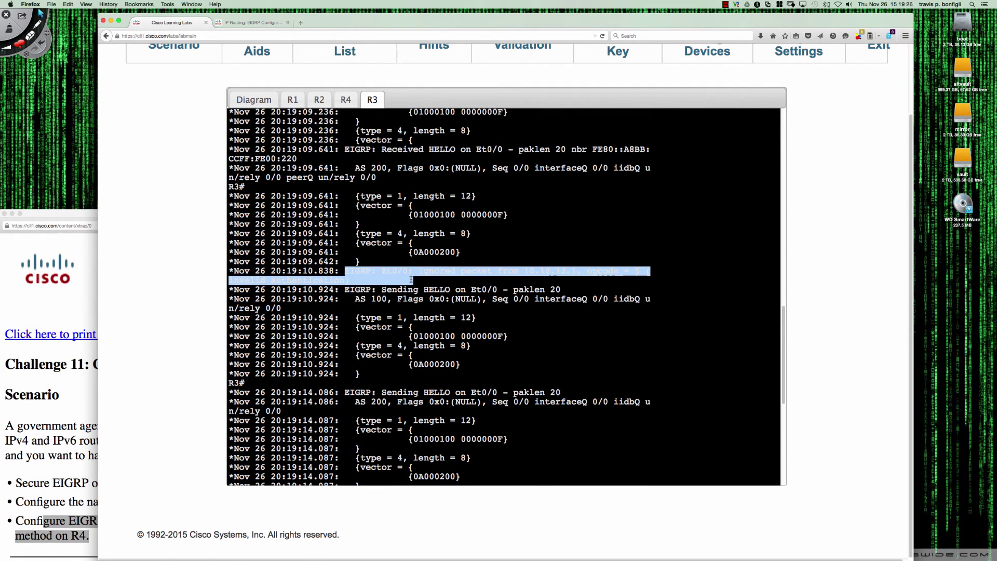
key("super+c")
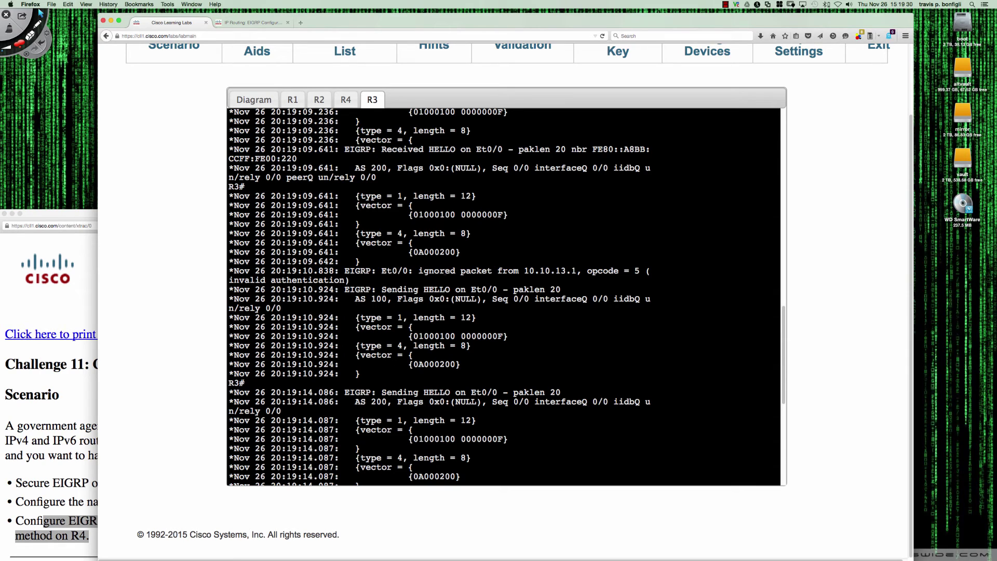
left_click_drag(544, 271, 640, 271)
left_click_drag(233, 281, 360, 281)
left_click(362, 280)
Turn off all debugging and enter global configuration mode on R3.
type("u all")
key("Return")
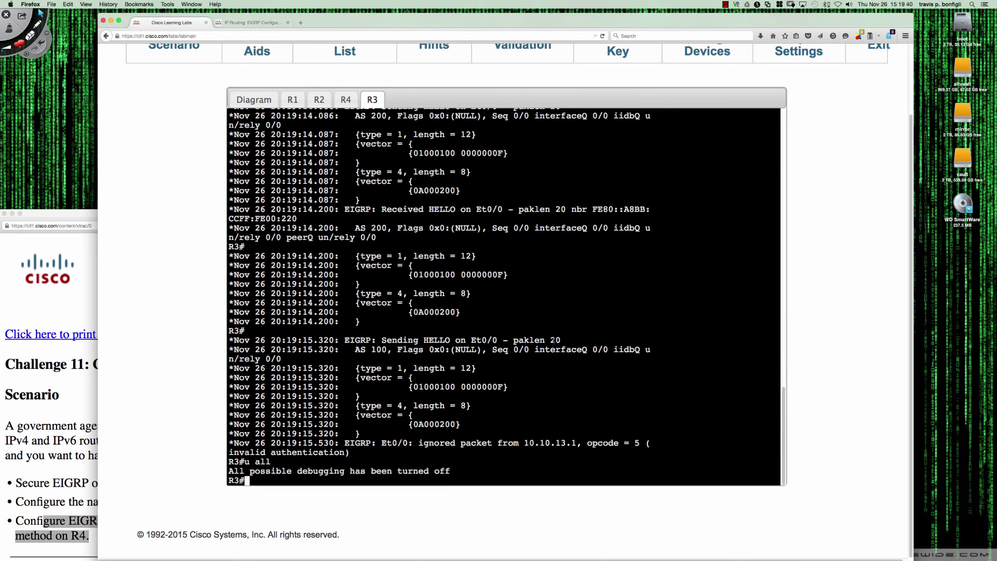
key("Return")
key("Return")
key("Return")
type("conf t")
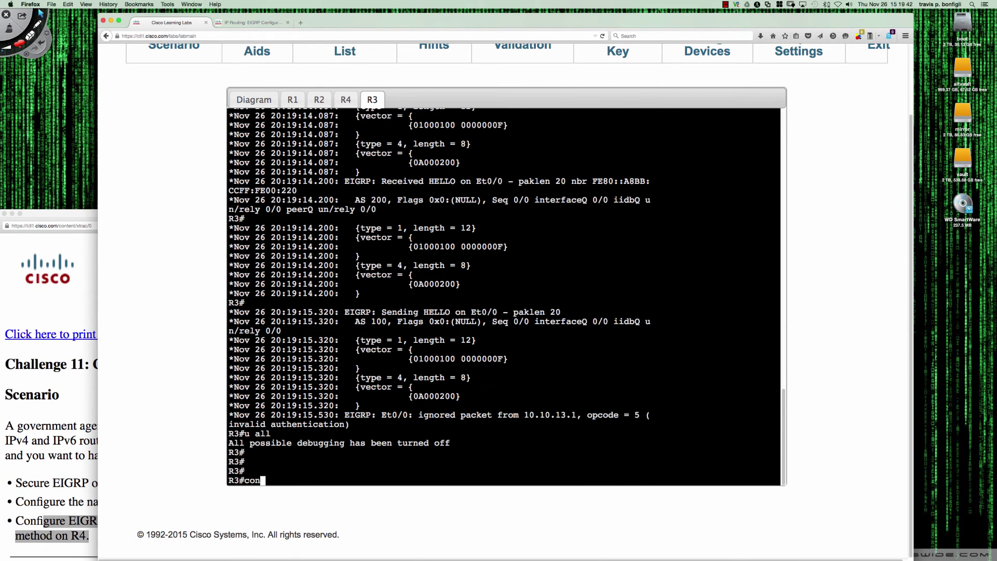
key("Return")
Create key chain EIGRP_KEYS with key 1 on R3.
type("key c")
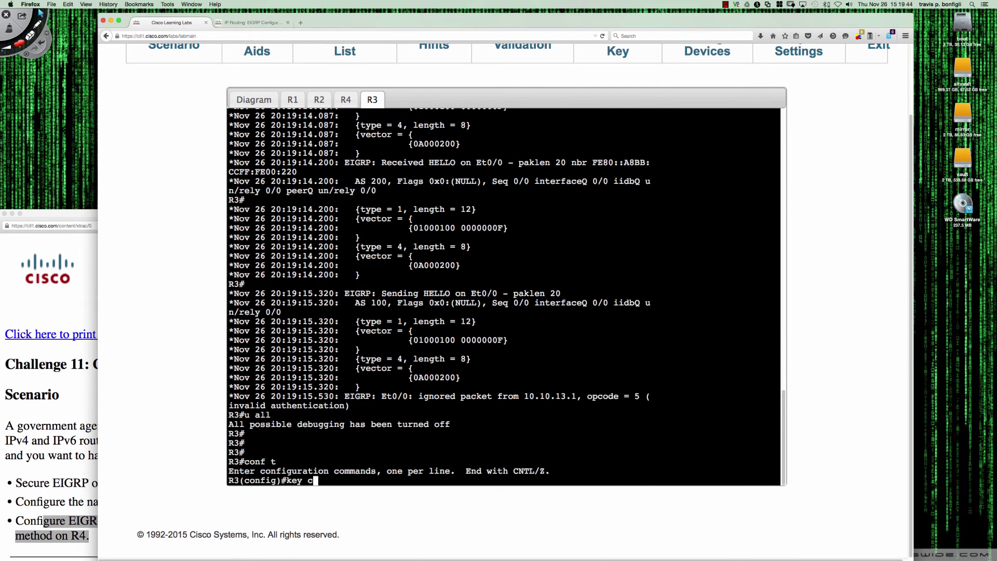
type("hain ABC")
key("BackSpace")
key("BackSpace")
key("BackSpace")
type("EIGRP_KEYS")
key("Return")
type("key")
key("Tab")
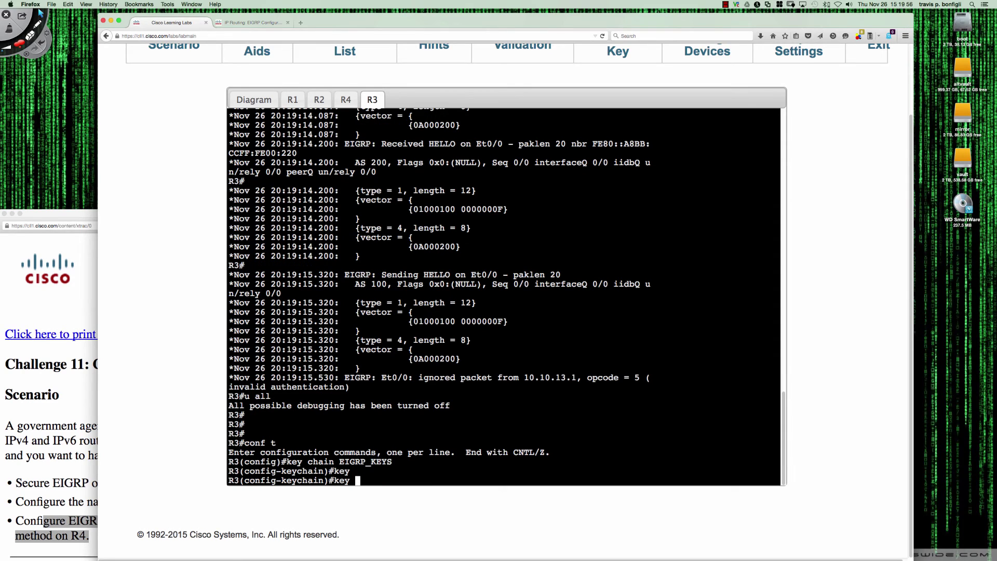
type("1")
key("Return")
type("key")
key("Tab")
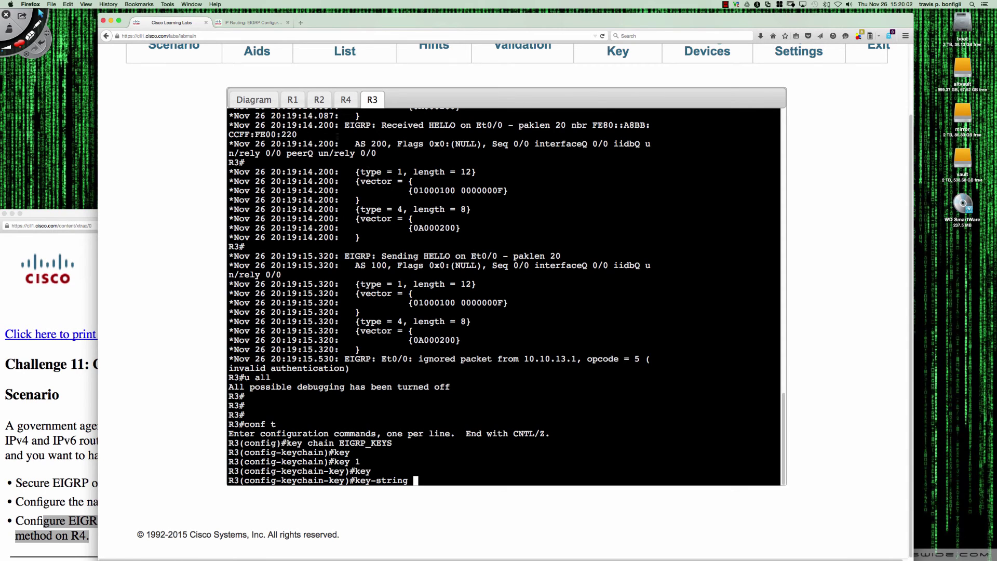
Check R1's key chain configuration with 'do sh run | sec key'.
left_click(293, 99)
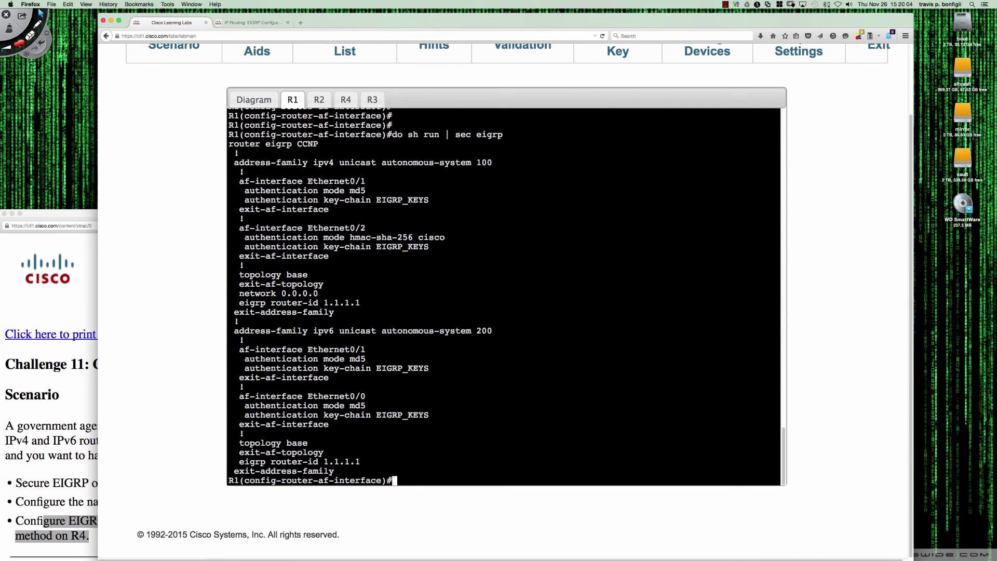
key("Return")
key("Return")
type("do sh run | sec ke")
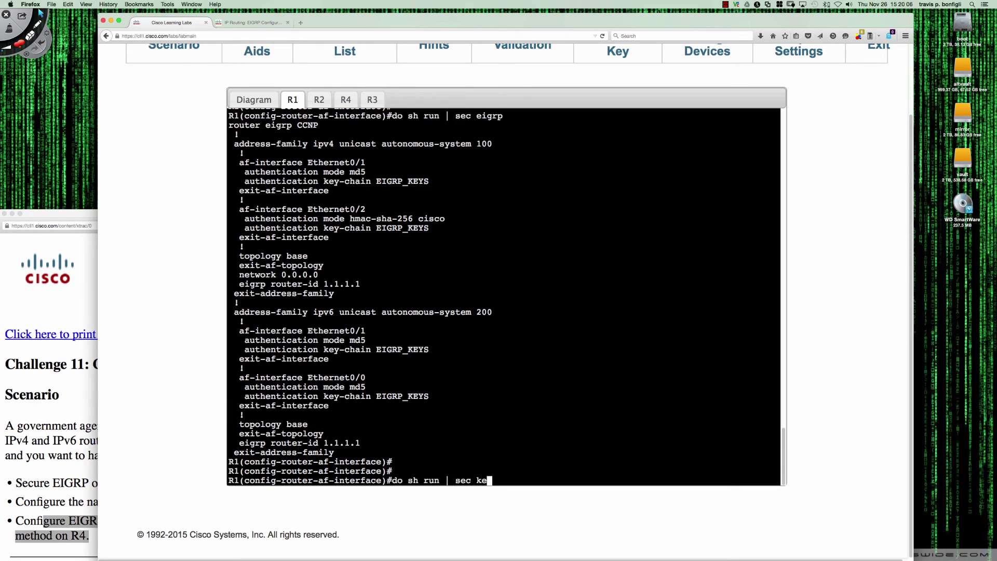
type("y")
key("Return")
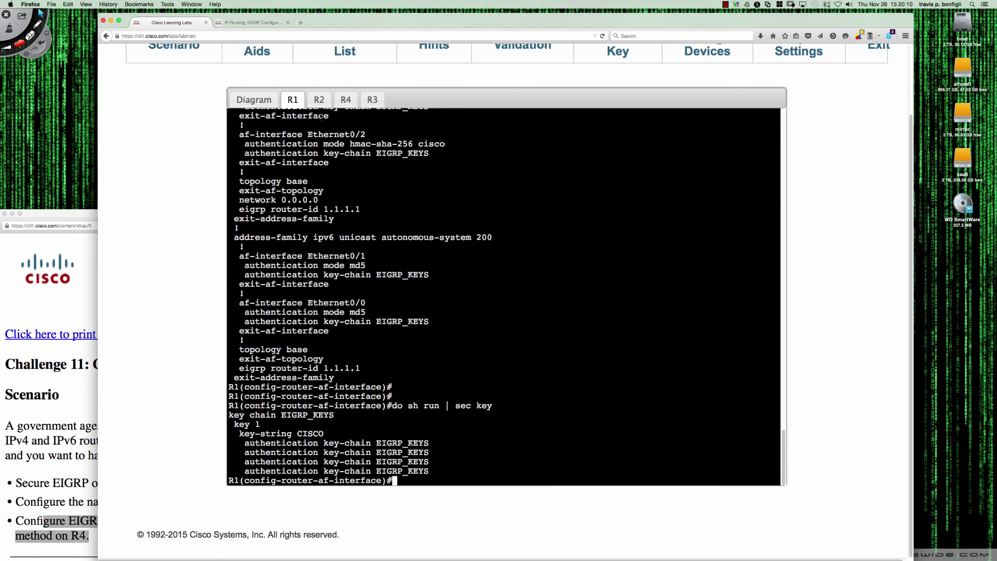
Give R3's key 1 the shared key string to restore the 10.10.13.1 adjacency.
left_click(371, 100)
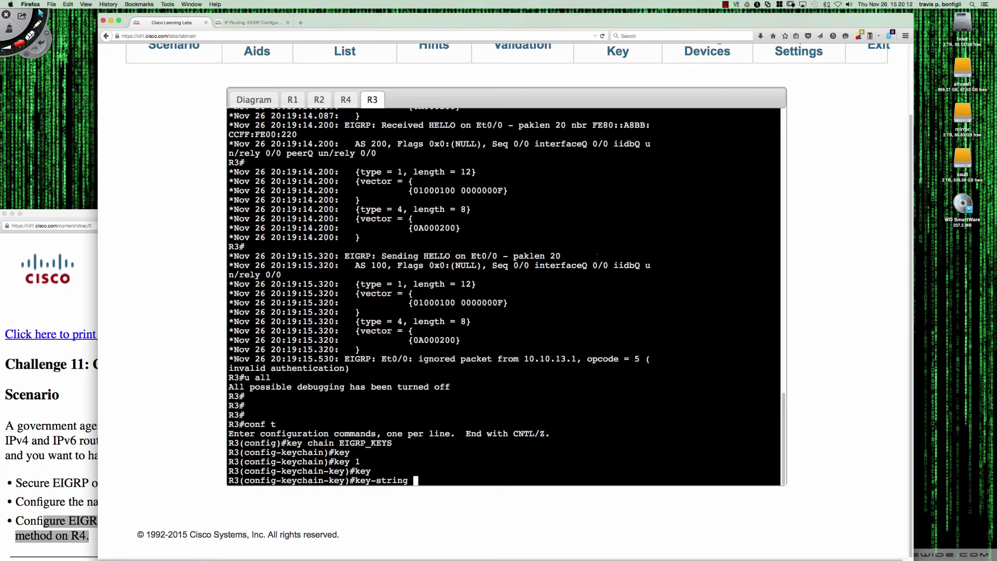
key("Return")
key("Return")
key("Return")
key("Return")
key("Return")
key("Return")
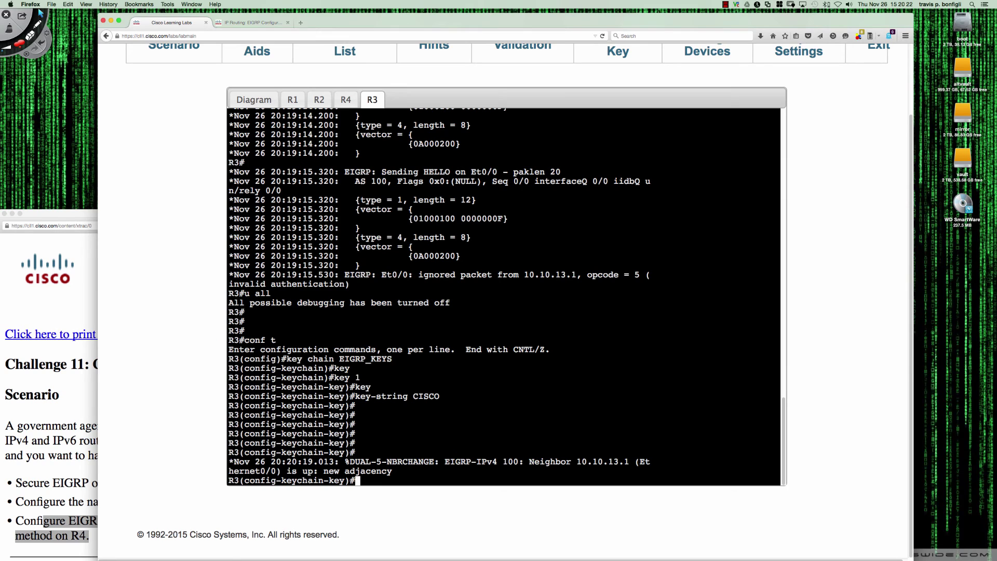
Leave configuration mode on R3 while watching for neighbor messages.
key("Return")
key("Return")
key("Return")
key("Return")
key("Return")
key("Return")
key("Return")
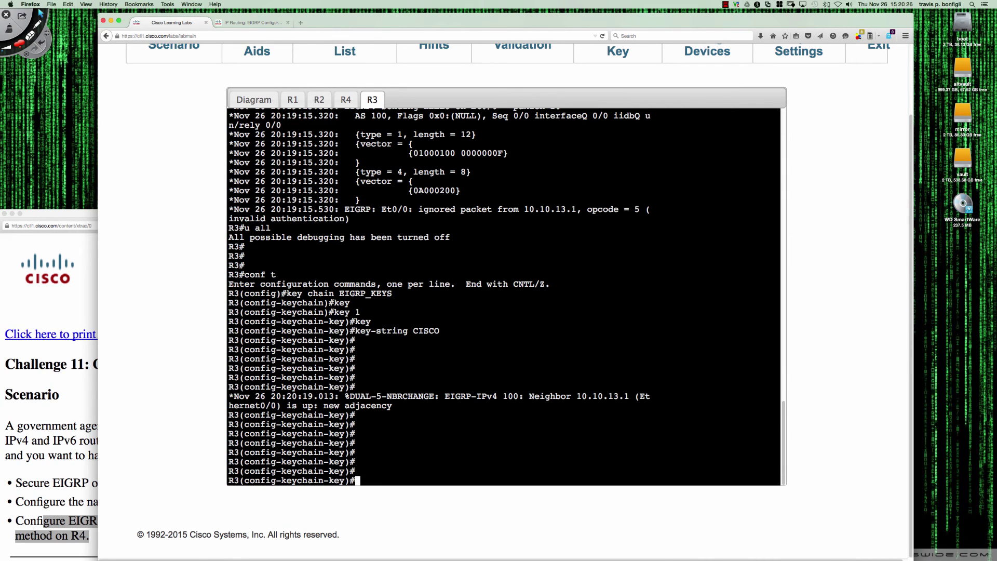
key("Return")
key("Return")
key("Return")
key("Return")
key("Return")
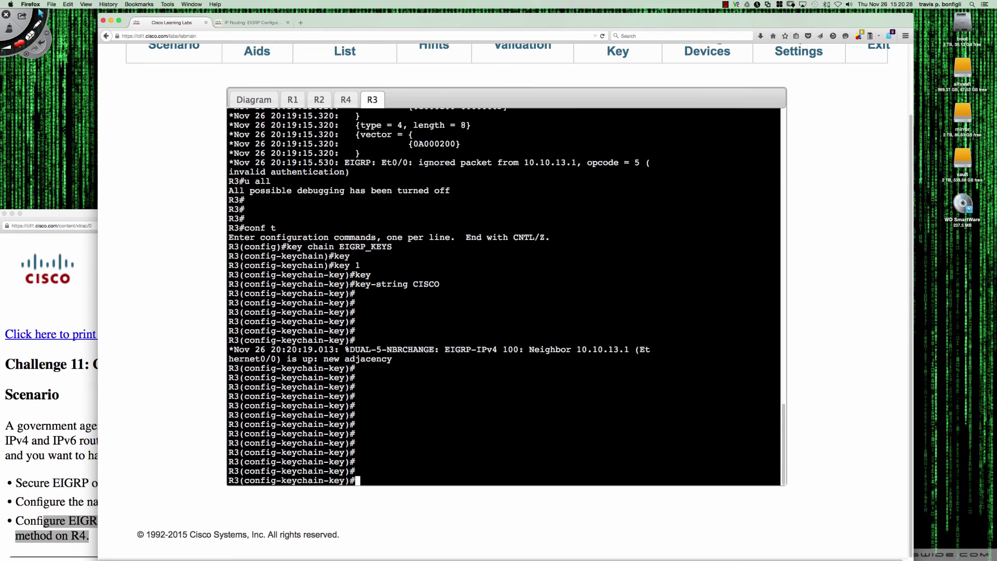
type("end")
key("Return")
key("Return")
key("Return")
key("Return")
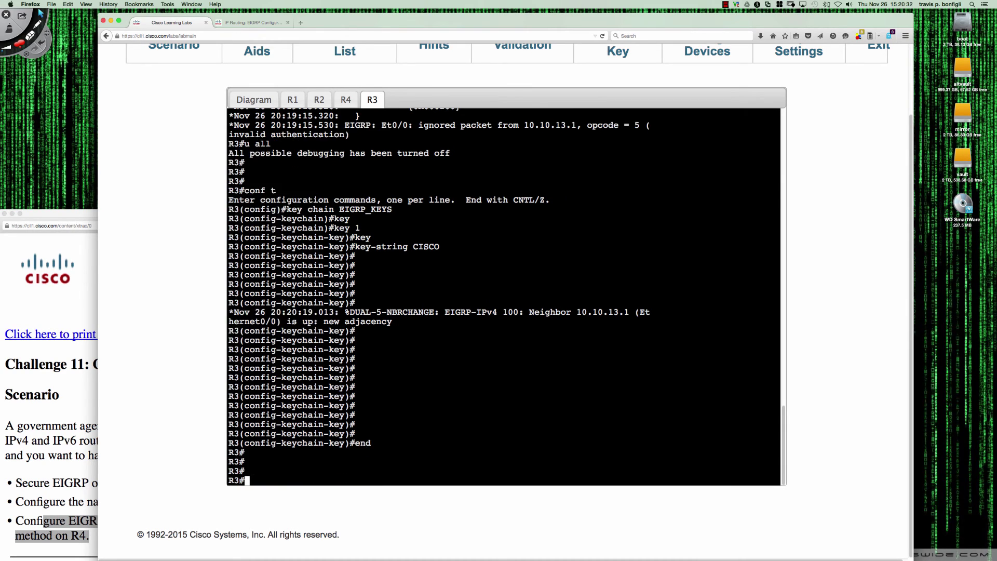
key("Return")
key("Return")
key("Return")
key("Return")
key("Return")
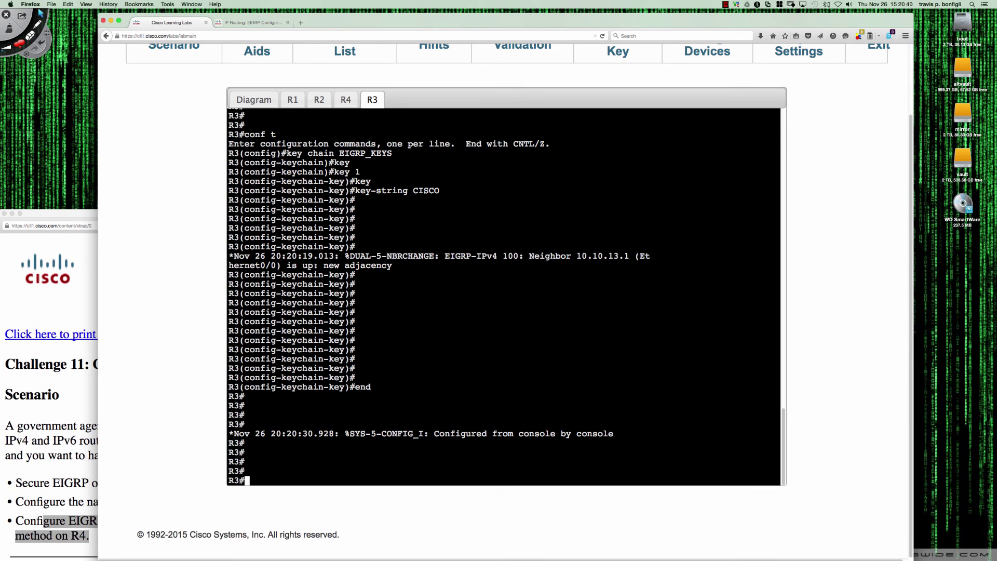
Display R3's software version details, showing IOS 15.2(4)M3.
type("sh ver")
key("Return")
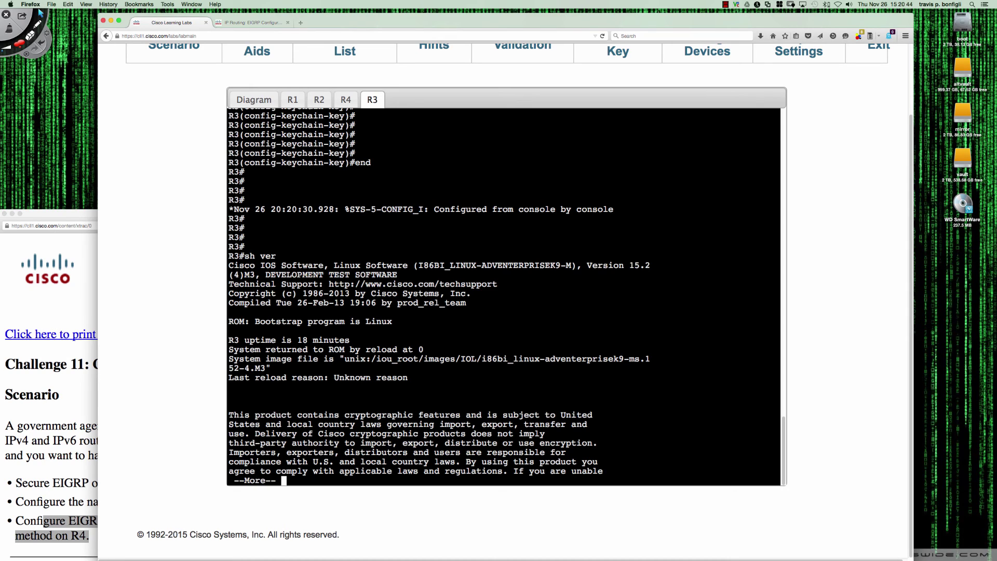
key("q")
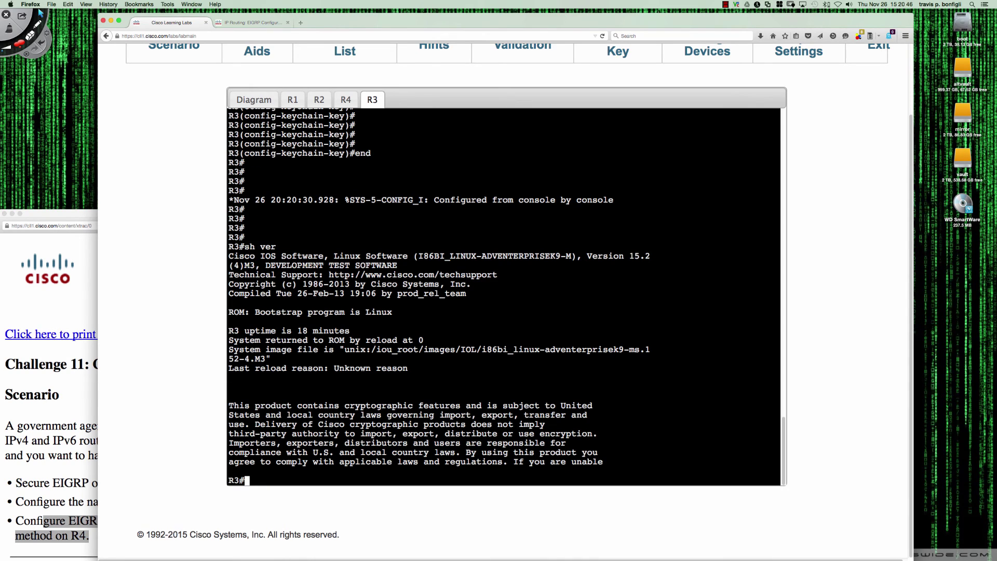
key("Return")
key("Return")
key("Return")
key("Return")
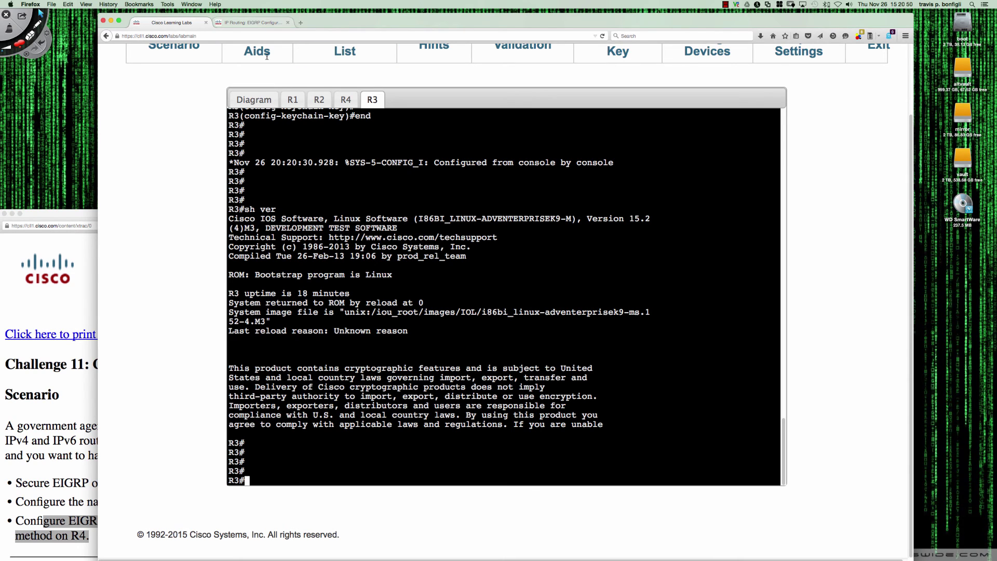
Review the HMAC-SHA-256 Authentication overview in the 'IP Routing: EIGRP Configuration' documentation.
left_click(252, 23)
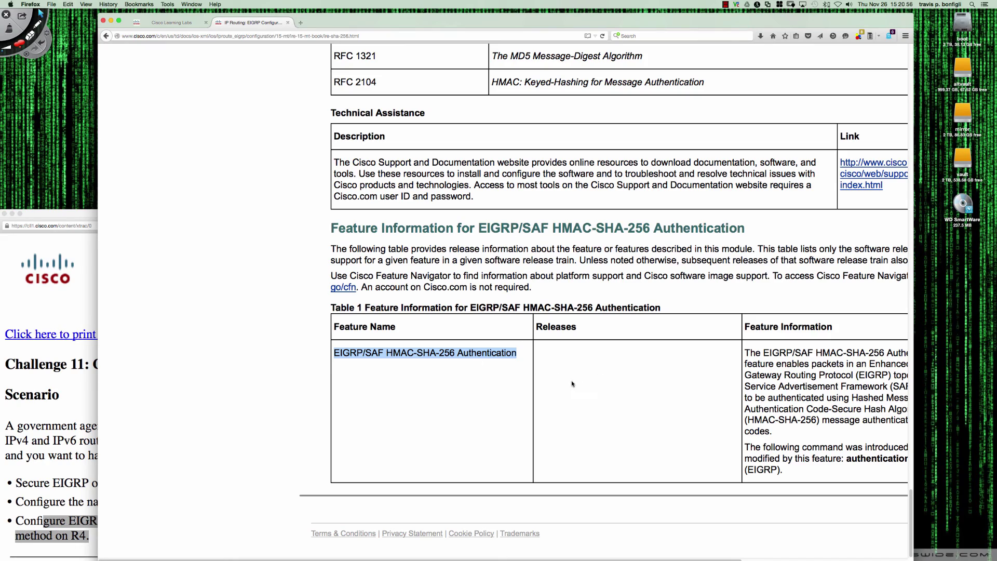
scroll(577, 395, "up", 3)
scroll(579, 398, "up", 20)
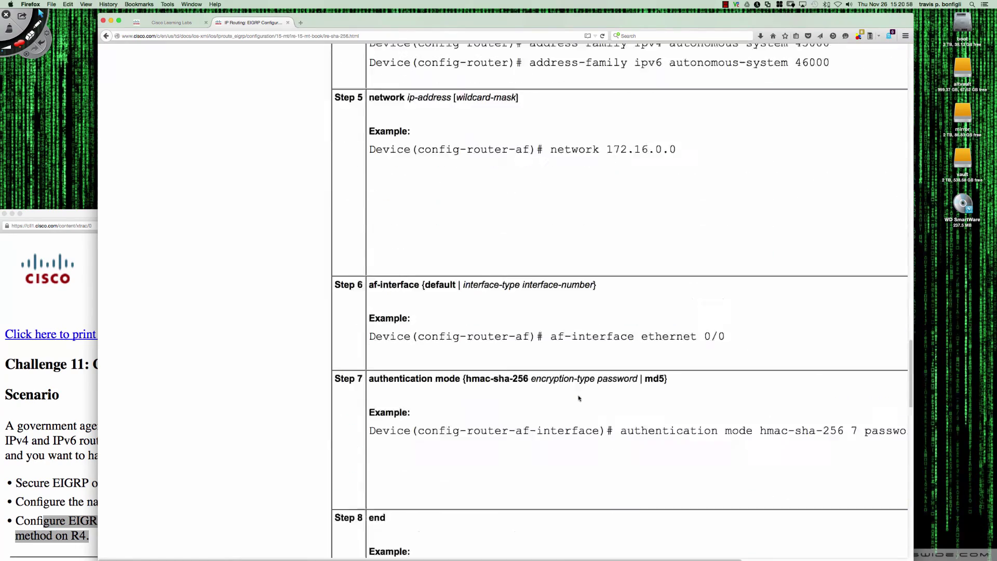
scroll(578, 398, "up", 10)
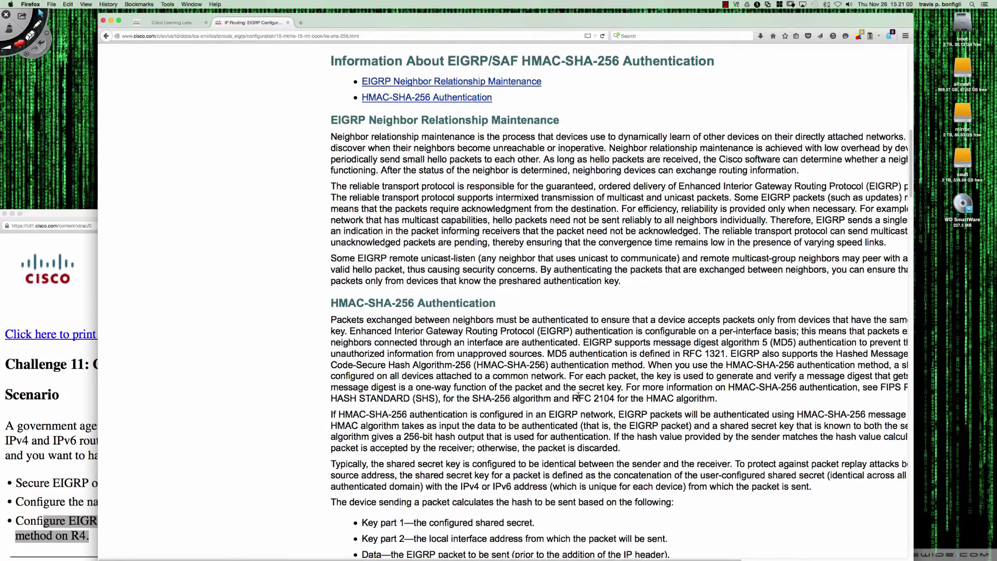
scroll(578, 396, "up", 2)
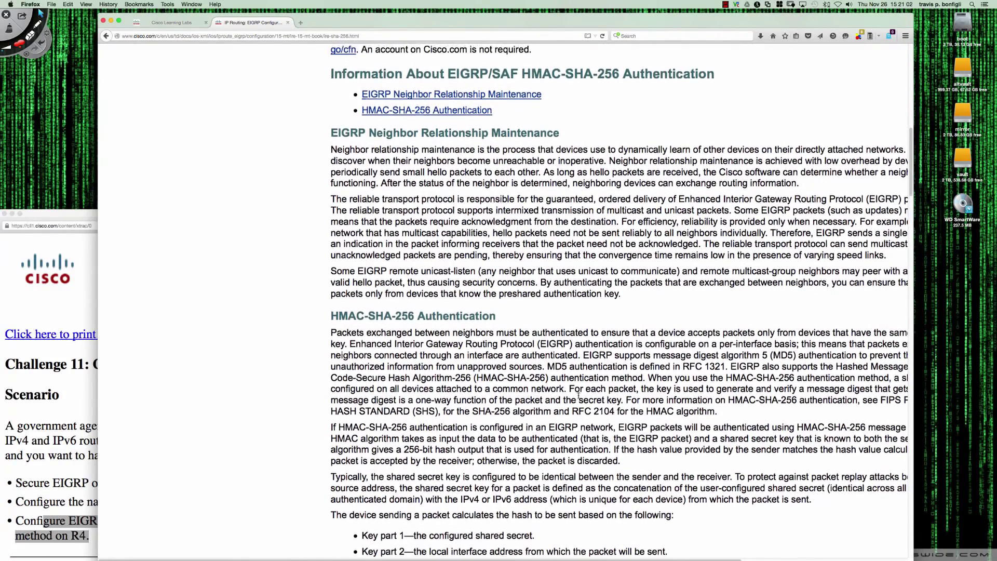
scroll(577, 395, "down", 2)
scroll(578, 395, "up", 20)
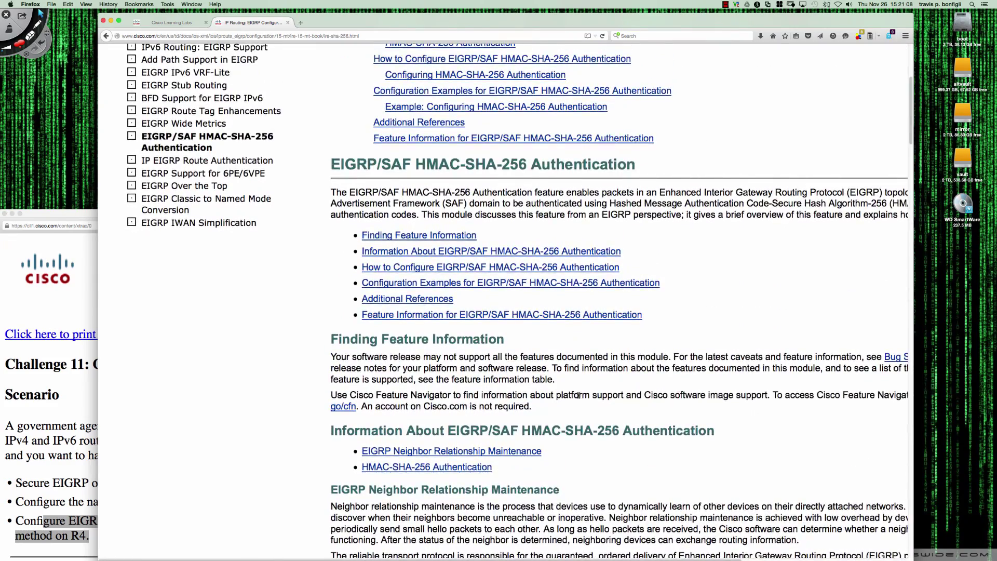
scroll(578, 396, "up", 2)
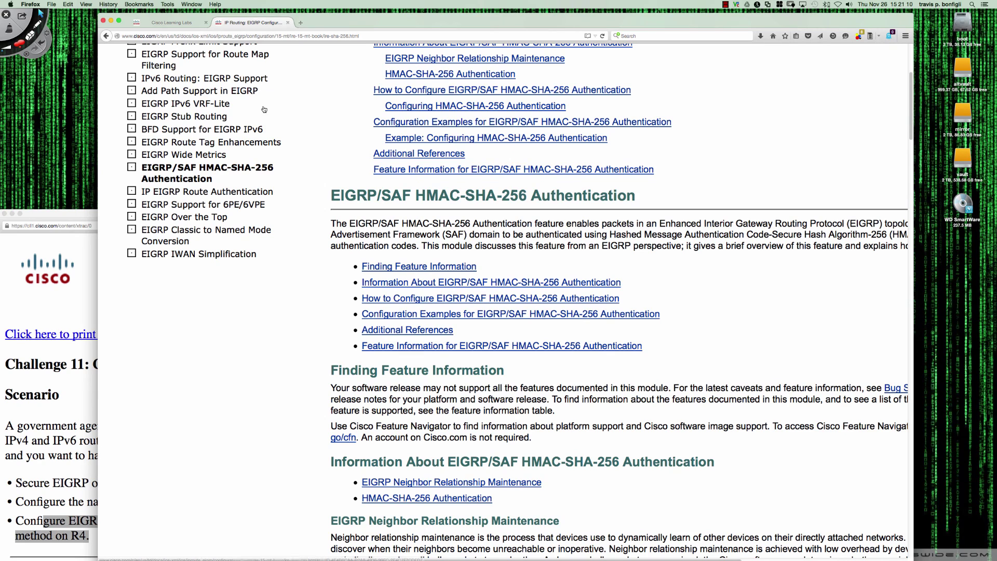
left_click(177, 23)
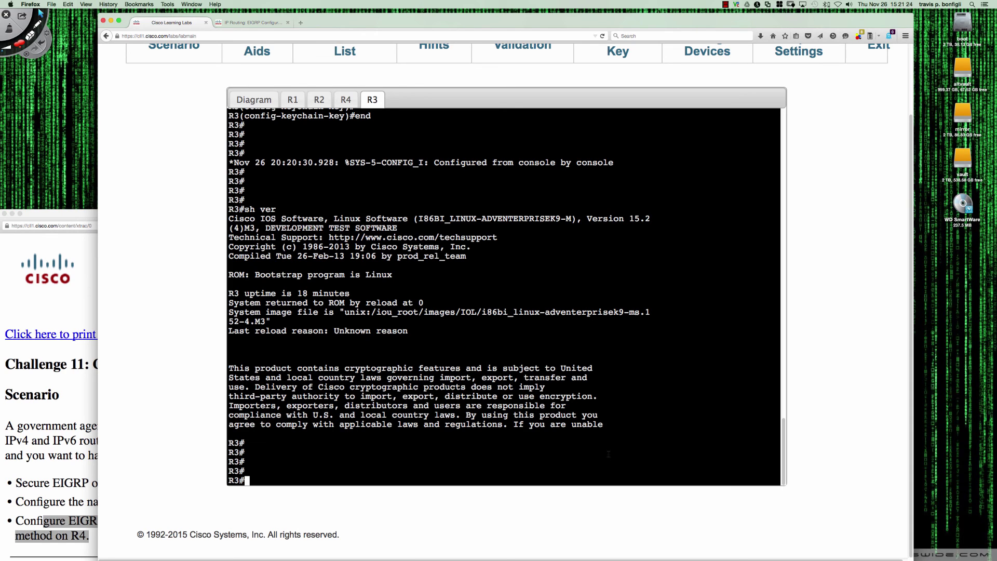
Run 'sh run | sec eigrp' on R3 and highlight its hmac-sha-256 authentication line.
type("sh ip")
key("BackSpace")
key("BackSpace")
key("BackSpace")
type("run | sec eigrp")
key("Return")
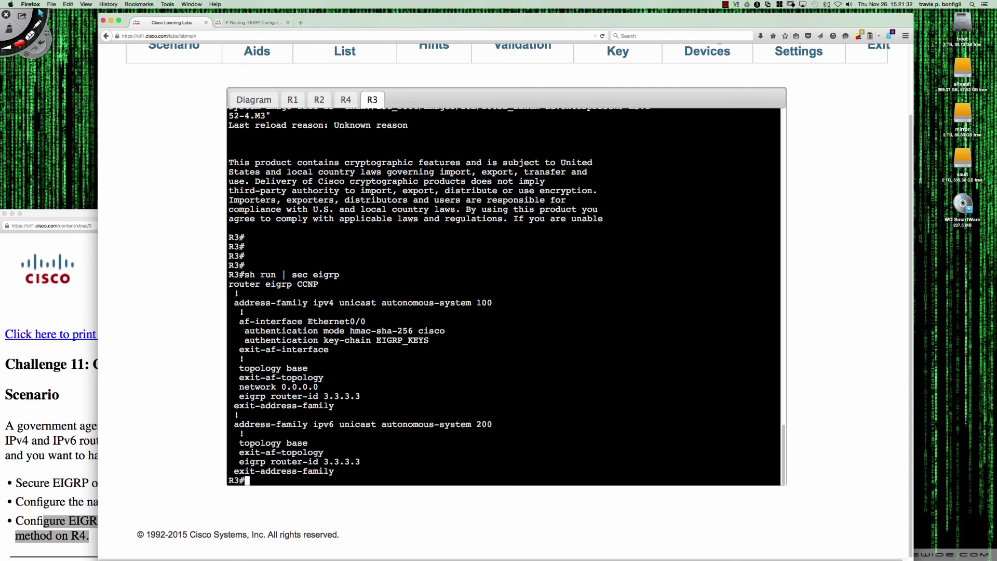
left_click_drag(244, 330, 444, 332)
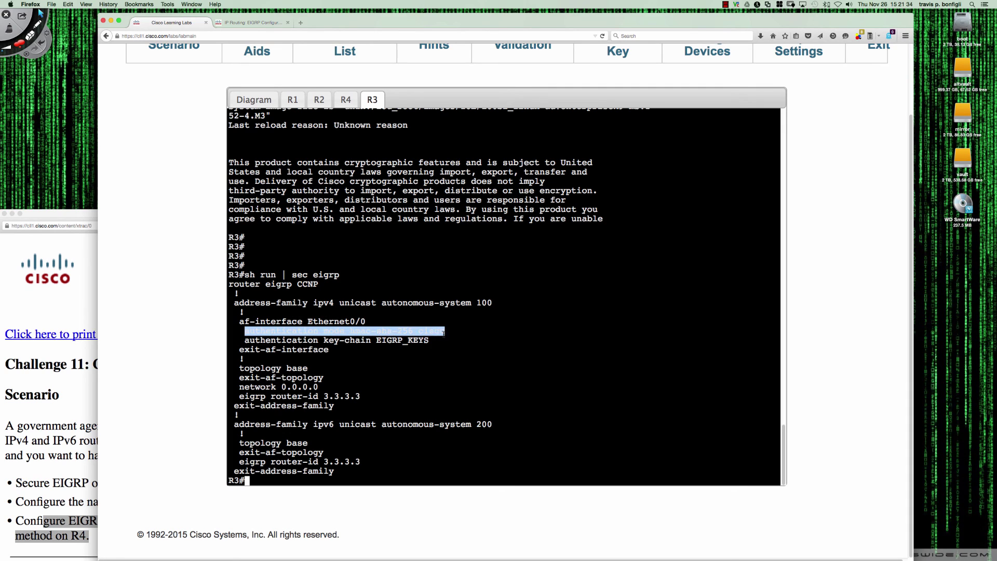
key("super+c")
left_click_drag(349, 330, 371, 330)
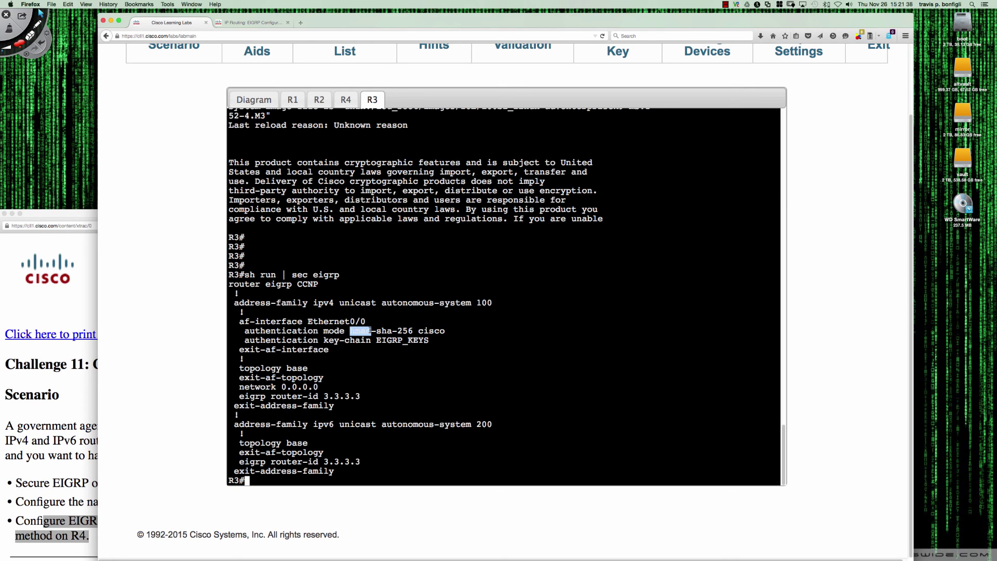